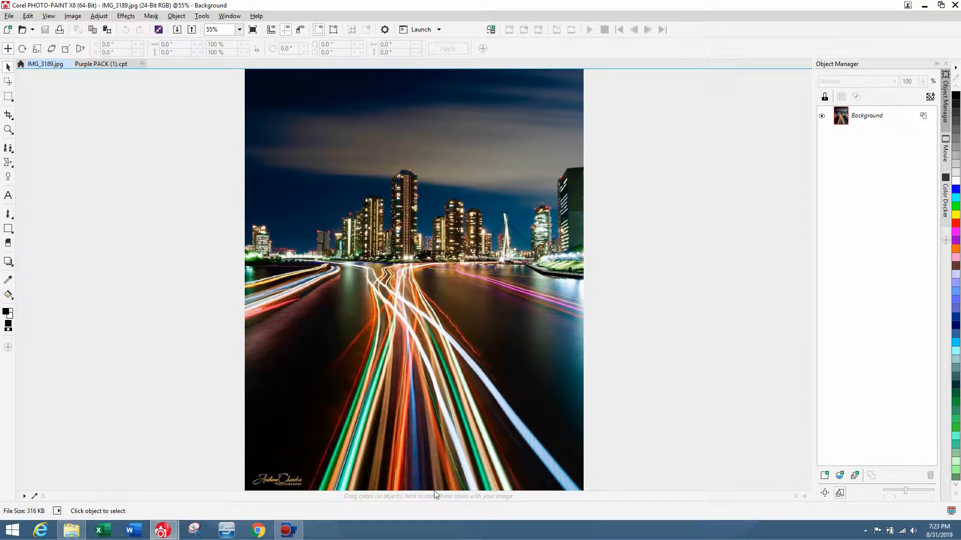
Step: Cover the photographer's signature in the photo's lower-left corner with a copied dark patch about 0.79 by 0.33 inches and merge it into the background
left_click(8, 97)
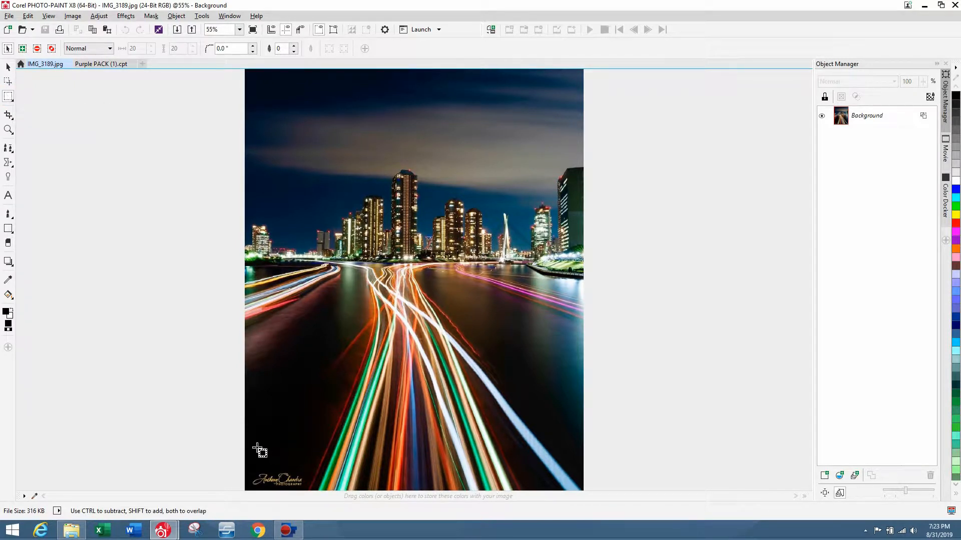
left_click_drag(245, 439, 310, 465)
key("ctrl+Up")
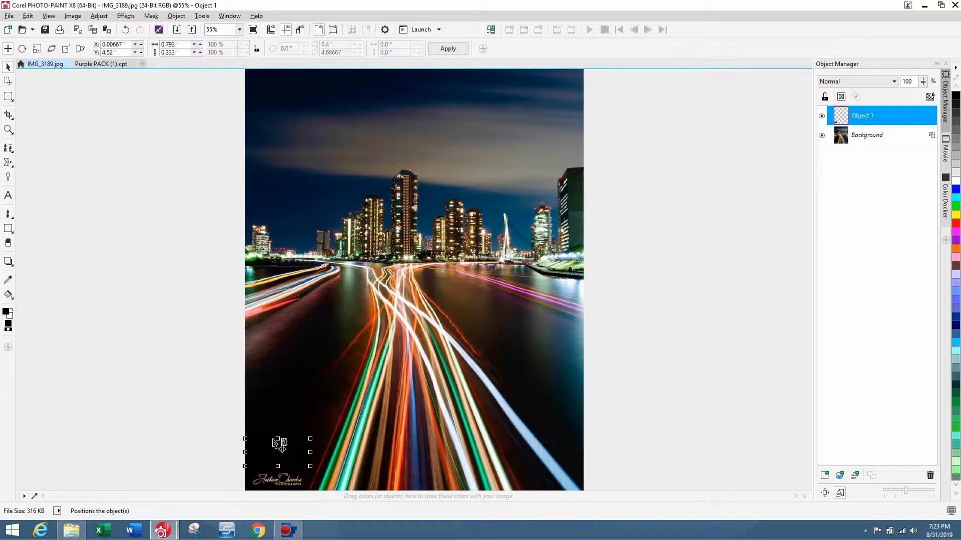
left_click_drag(281, 456, 278, 484)
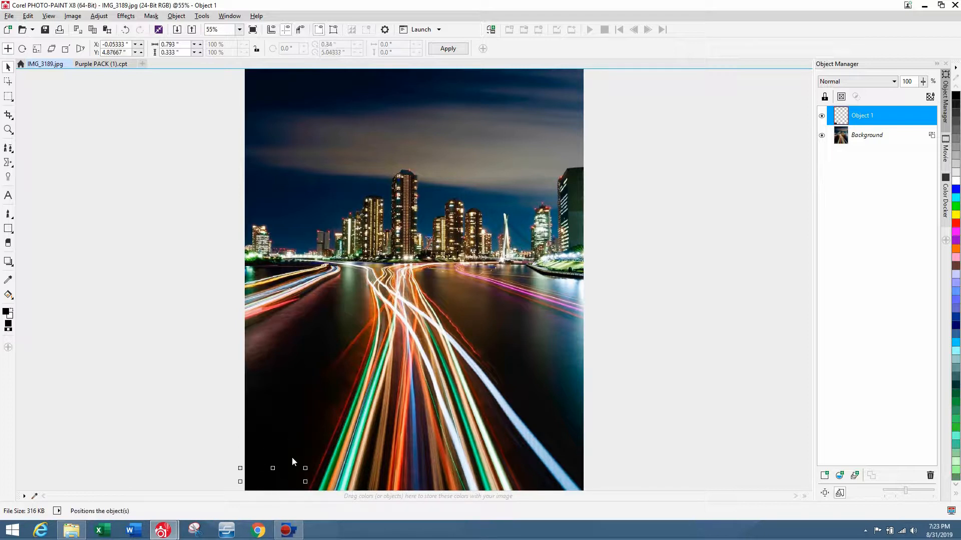
key("ctrl+Down")
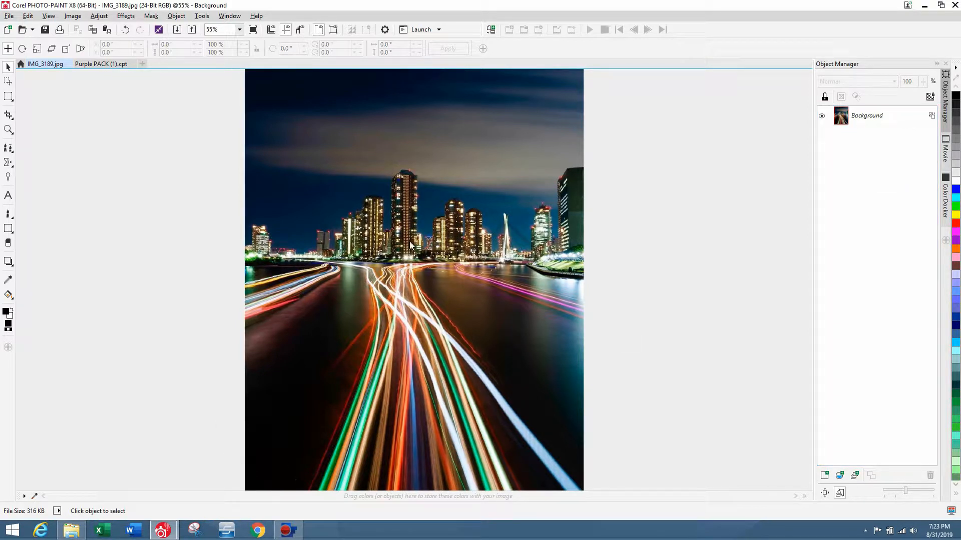
Step: Outline the central light trails with a triangular freehand mask and copy the masked area to a new object
left_click(9, 98)
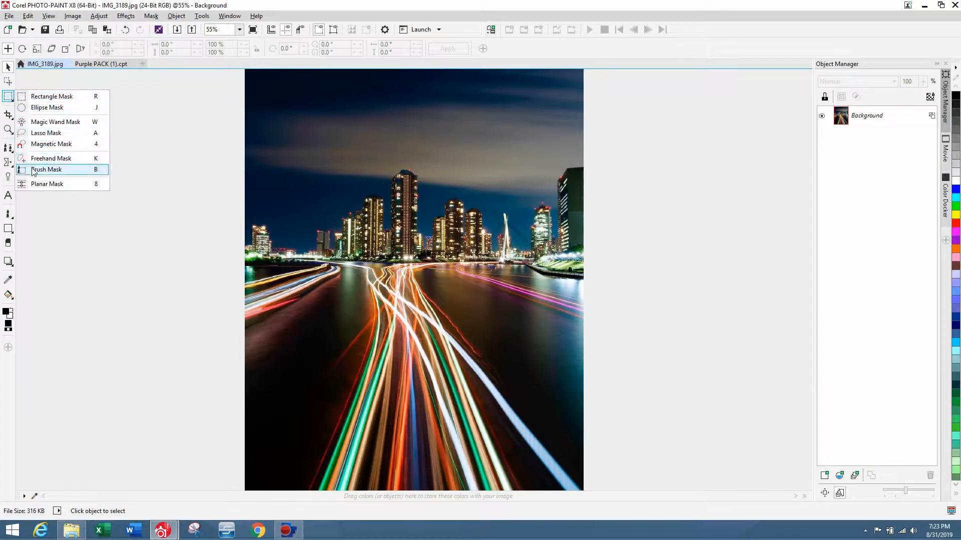
left_click(45, 159)
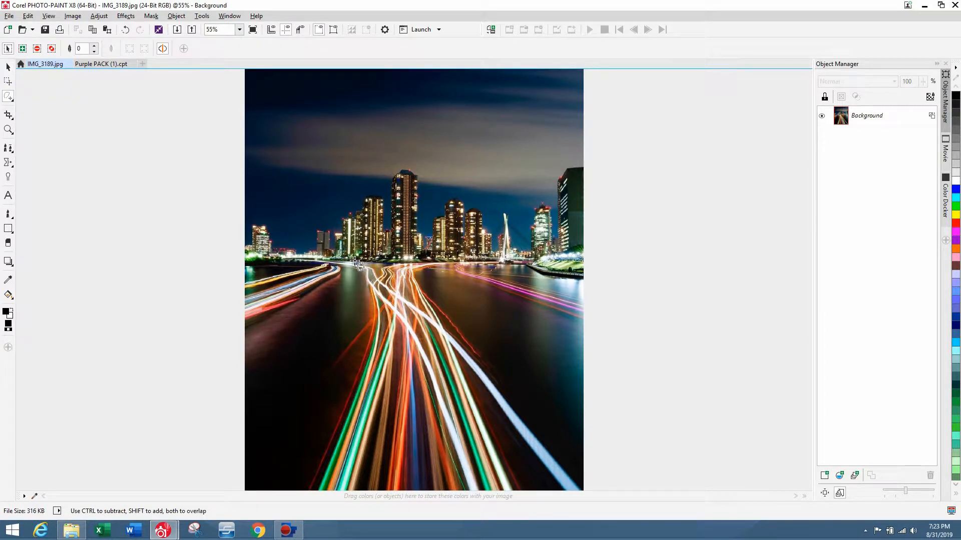
left_click(400, 266)
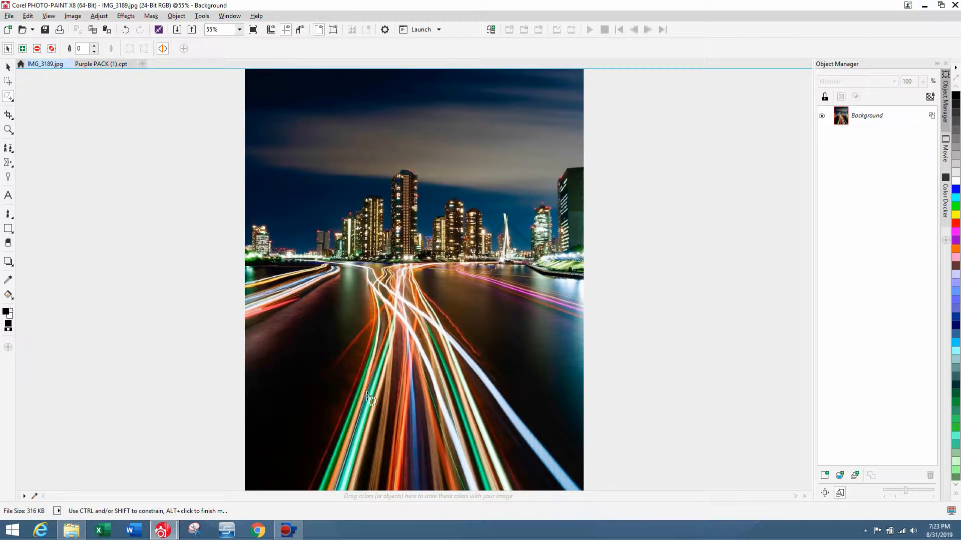
left_click(306, 492)
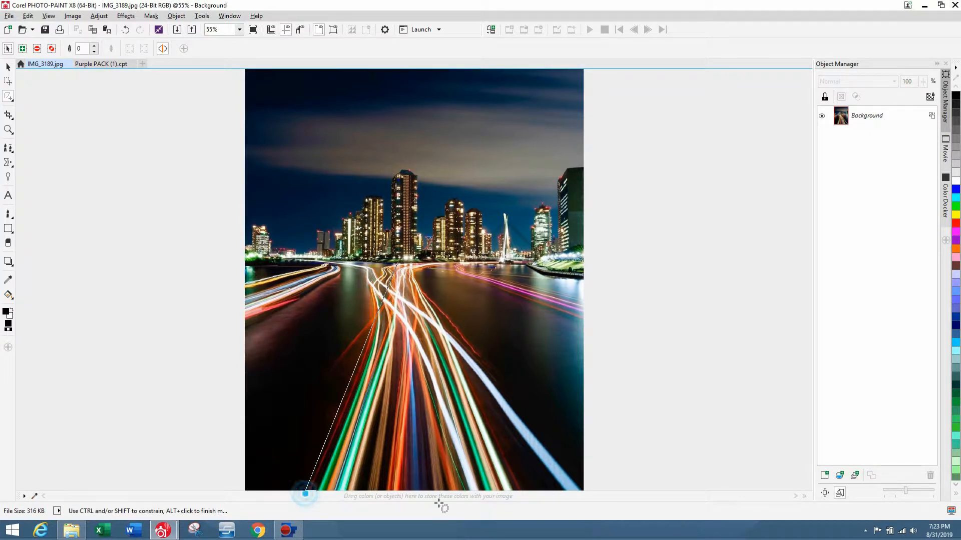
left_click(578, 495)
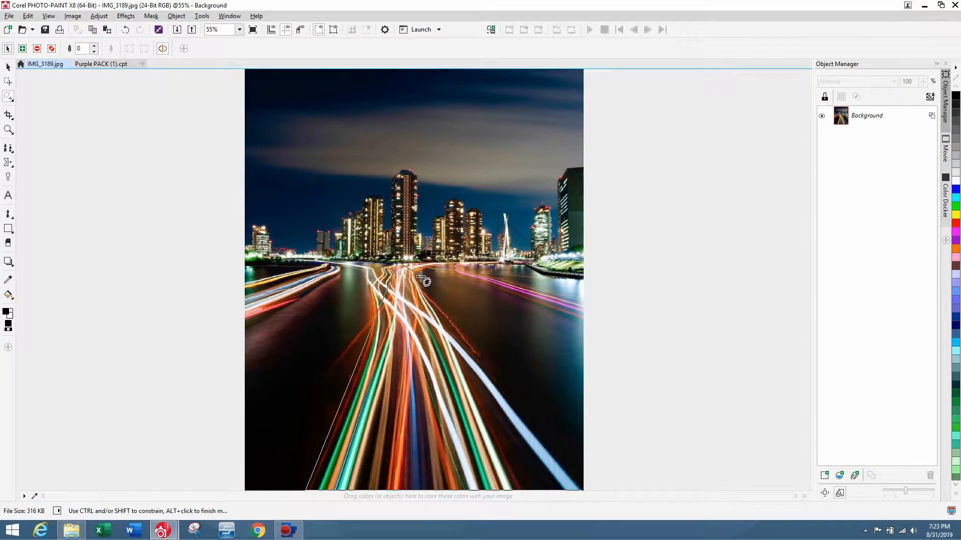
double_click(404, 270)
double_click(398, 263)
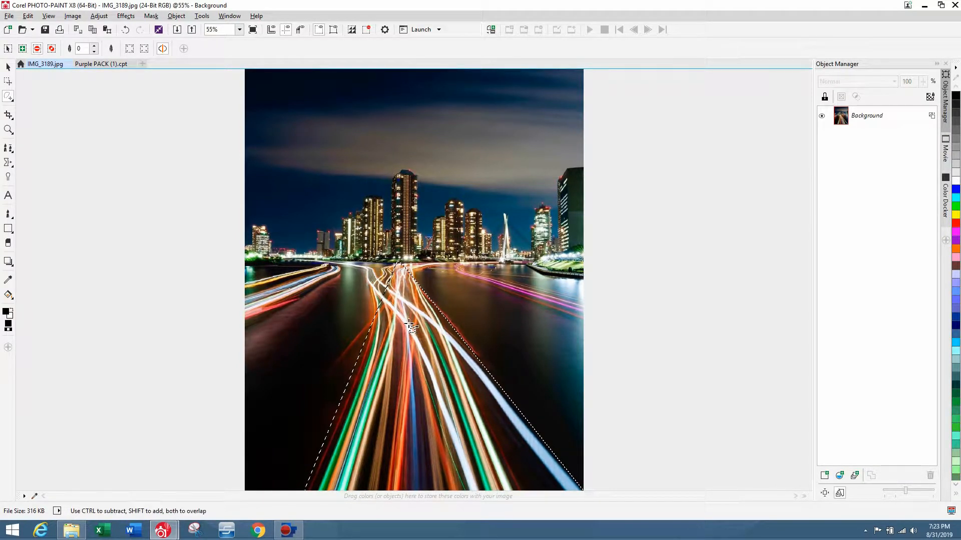
key("ctrl+Up")
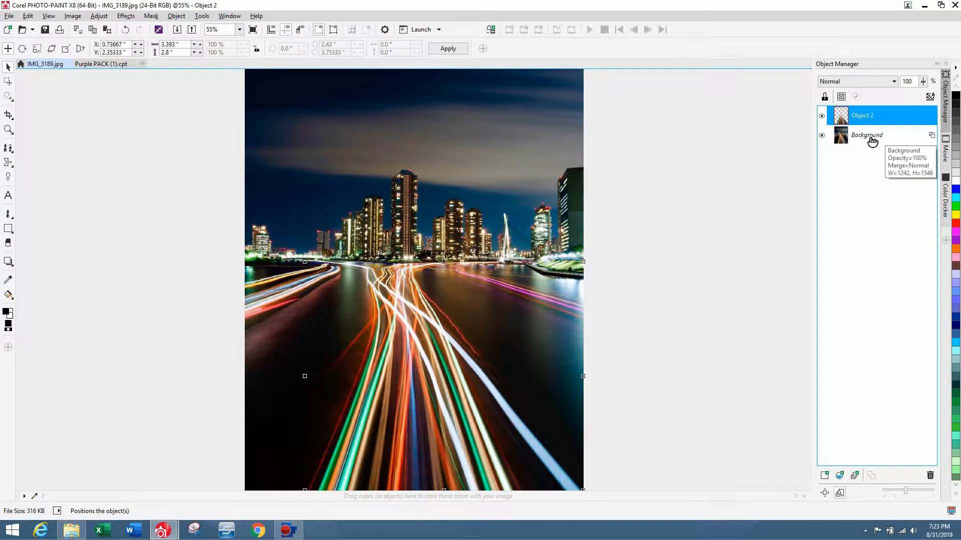
left_click_drag(399, 395, 438, 391)
key("ctrl+z")
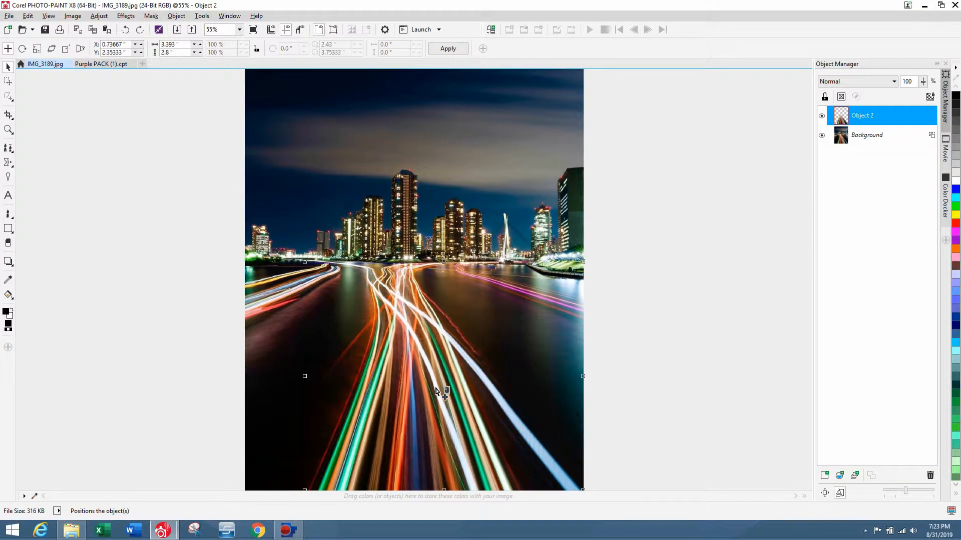
Step: Rotate the light trail copy to 299.2° and move it beside the original trails on the right side of the river
left_click(449, 428)
mouse_move(443, 375)
left_mouse_down()
mouse_move(437, 309)
mouse_move(411, 278)
left_mouse_up()
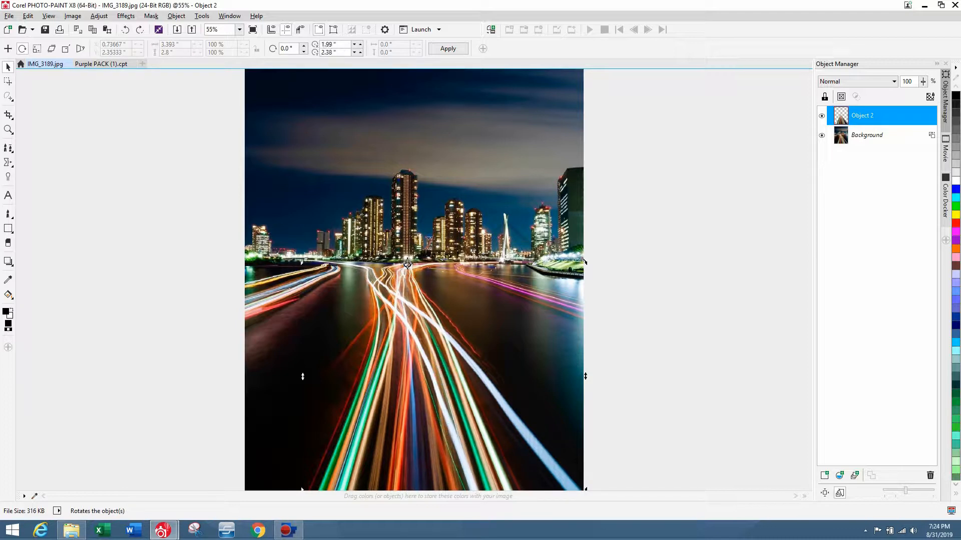
scroll(605, 452, "down", 1)
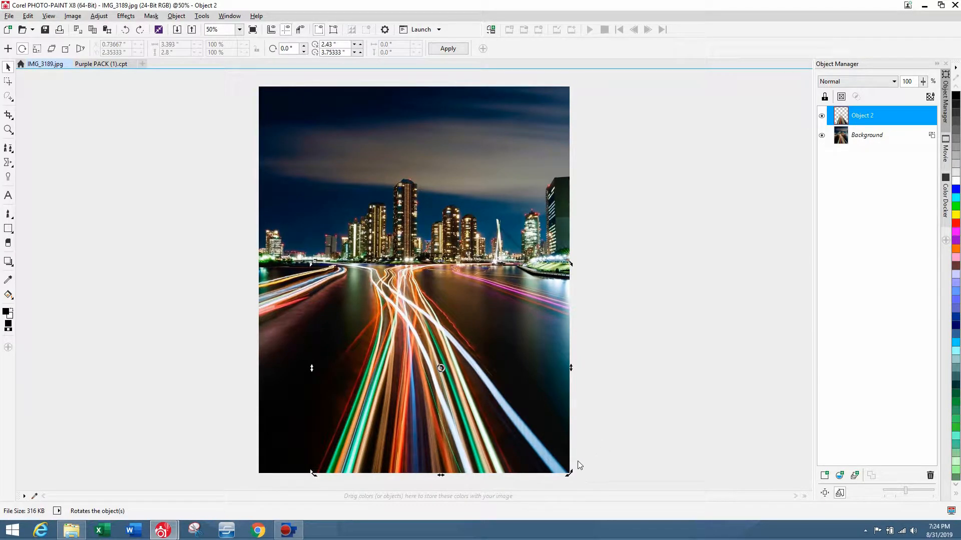
scroll(579, 463, "up", 1)
scroll(580, 458, "down", 2)
scroll(580, 459, "up", 1)
mouse_move(570, 473)
left_mouse_down()
mouse_move(598, 461)
mouse_move(611, 433)
mouse_move(626, 303)
mouse_move(605, 325)
left_mouse_up()
left_click(487, 383)
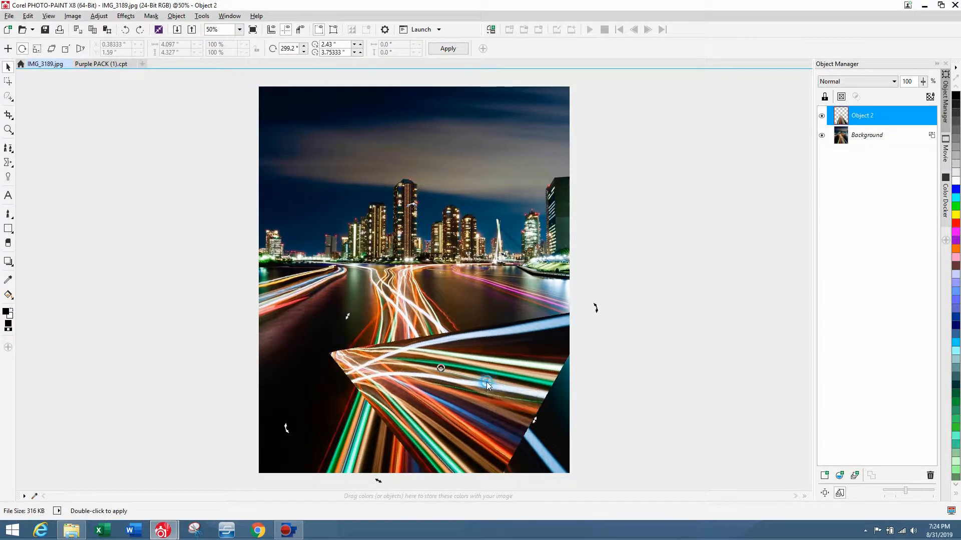
left_click_drag(486, 383, 559, 296)
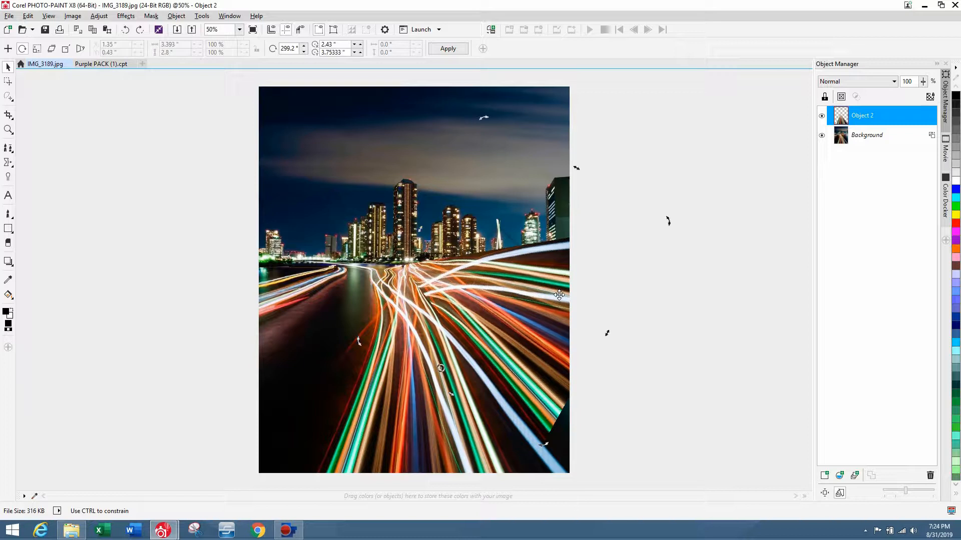
left_click(455, 48)
Step: Place the light trail copy's rotation center where the trails converge and rotate the copy slightly to 359.39°
left_click(709, 332)
left_click(559, 326)
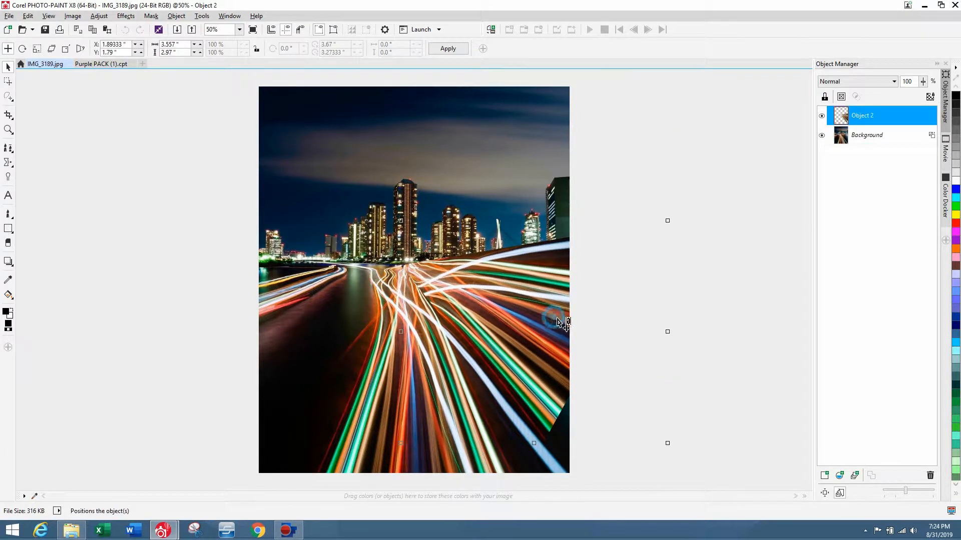
left_click(557, 328)
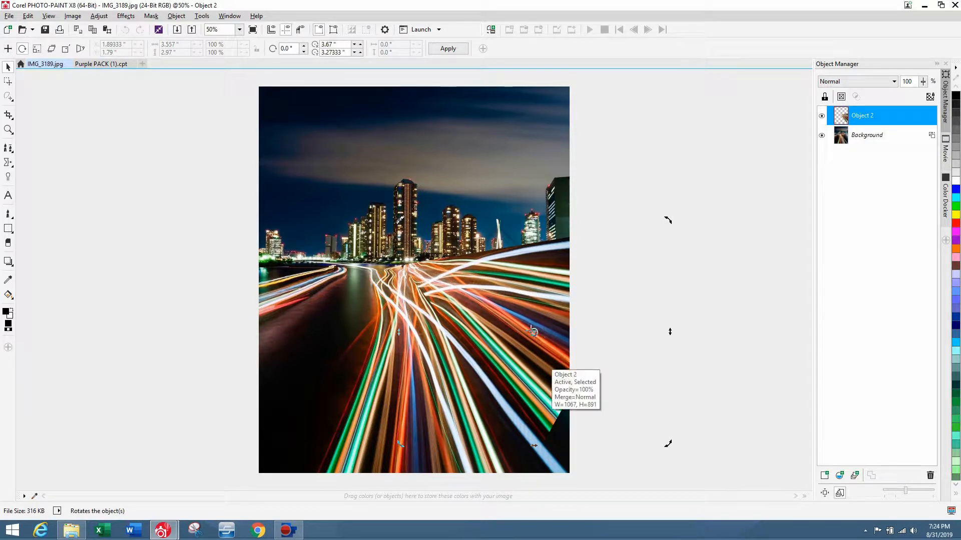
left_click_drag(534, 331, 415, 271)
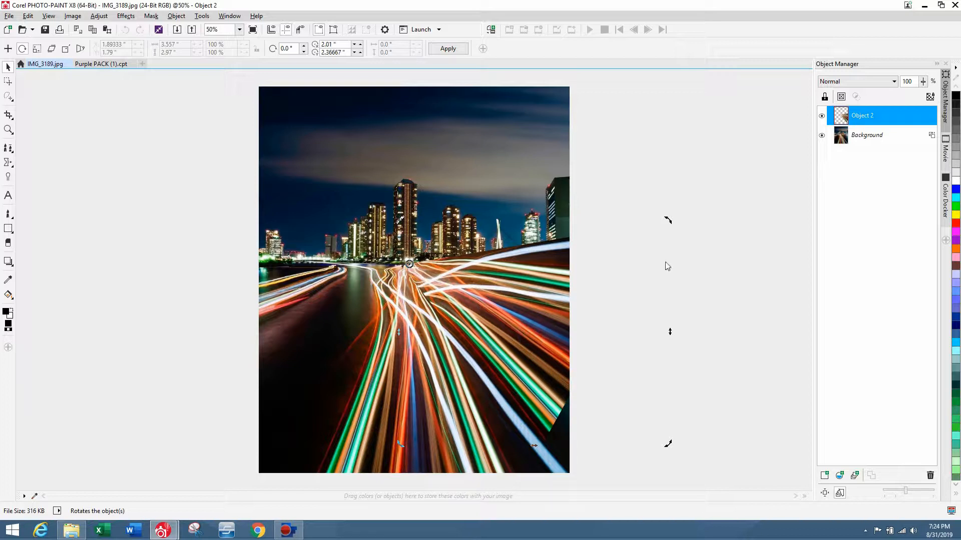
left_click_drag(669, 219, 645, 219)
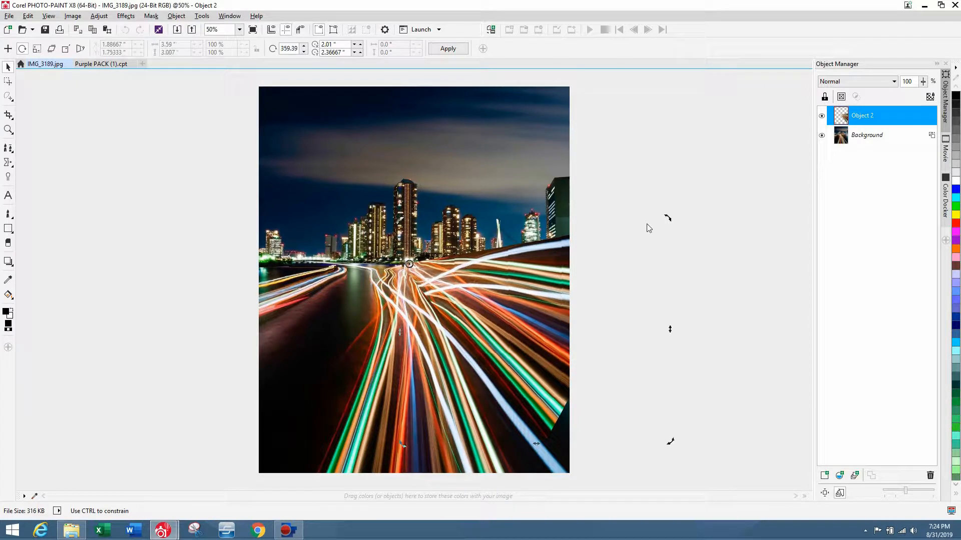
Step: Distort the trail copy by pulling its upper-right corner inward, shift it slightly down, and apply the transformation
left_click(560, 259)
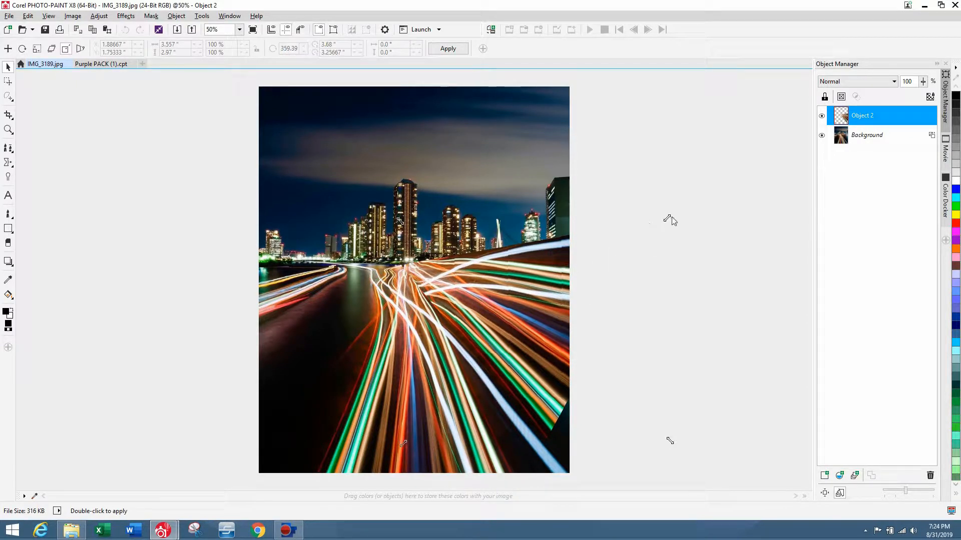
left_click_drag(667, 216, 623, 247)
left_click_drag(487, 283, 491, 295)
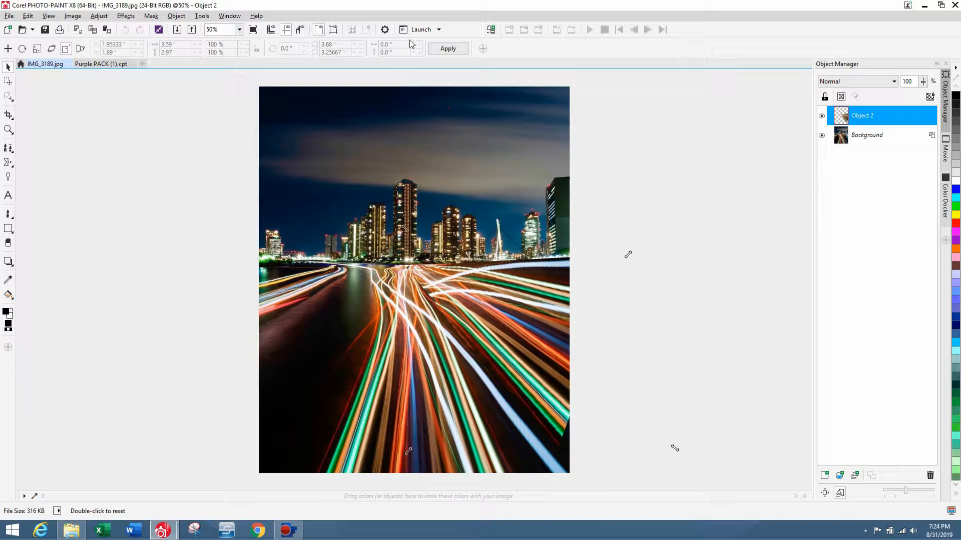
left_click(448, 49)
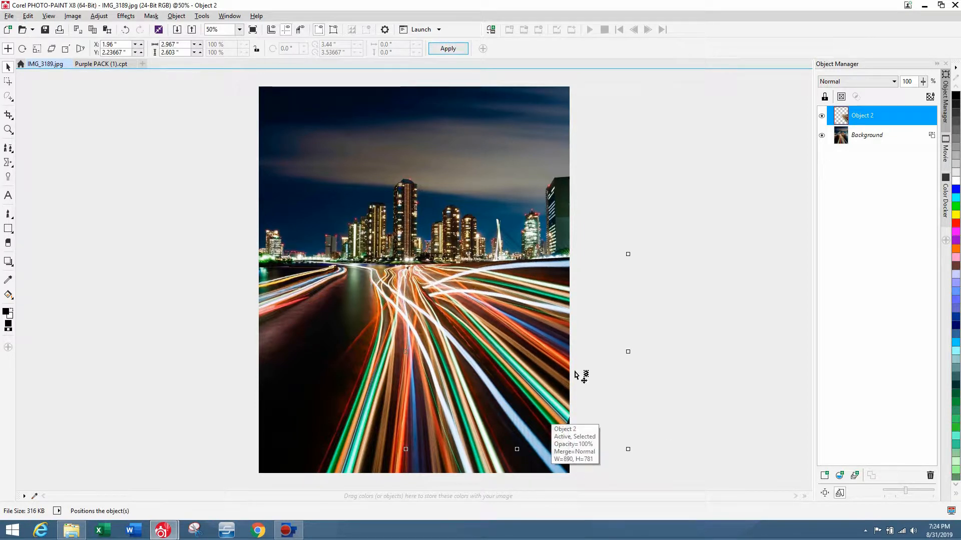
Step: Hide the trail copy, then copy a freehand-masked area of dark water at the background's lower left to a new object
left_click(822, 119)
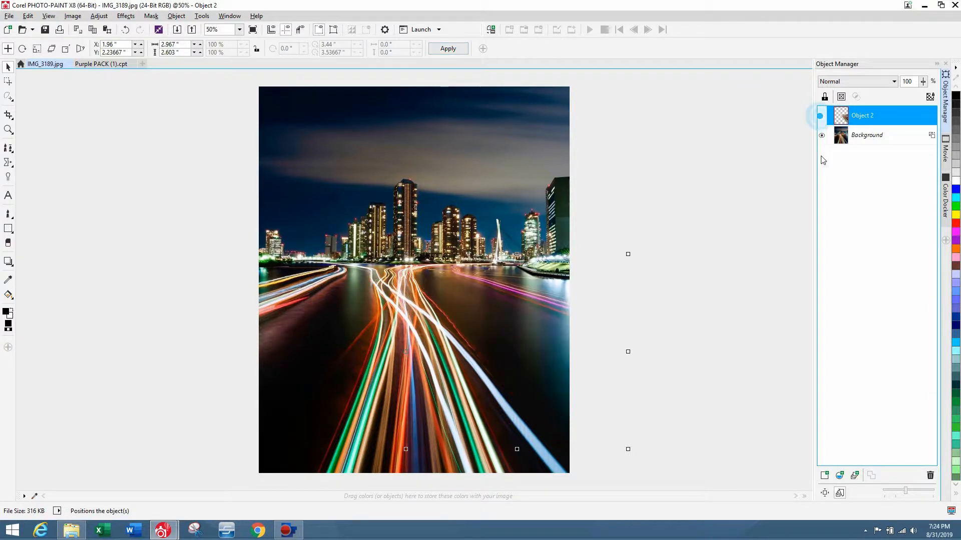
left_click(873, 136)
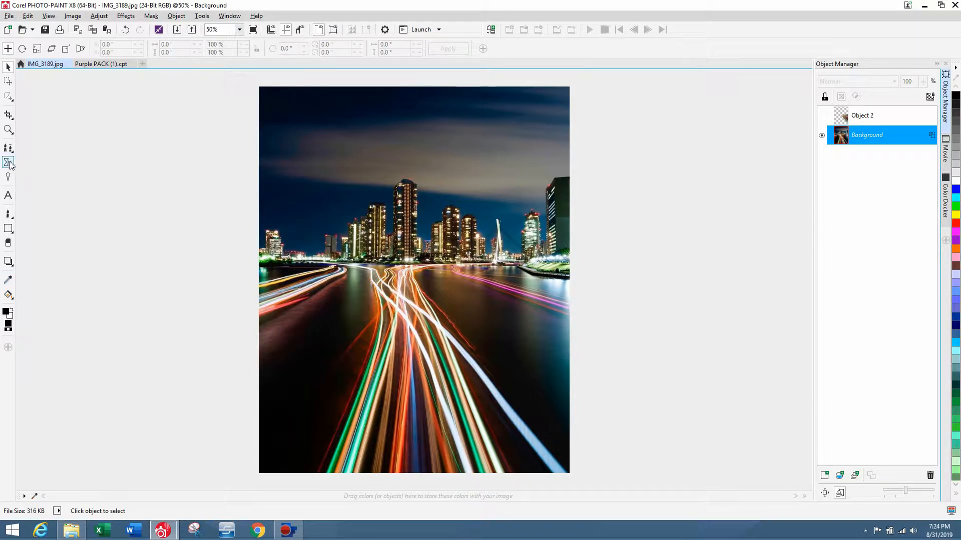
left_click(8, 96)
left_click(345, 284)
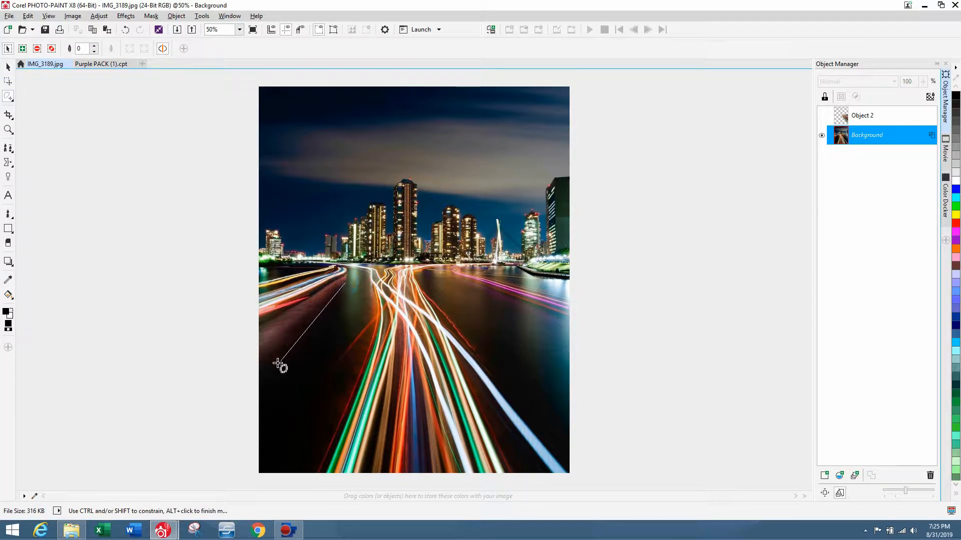
left_click(262, 376)
left_click(263, 471)
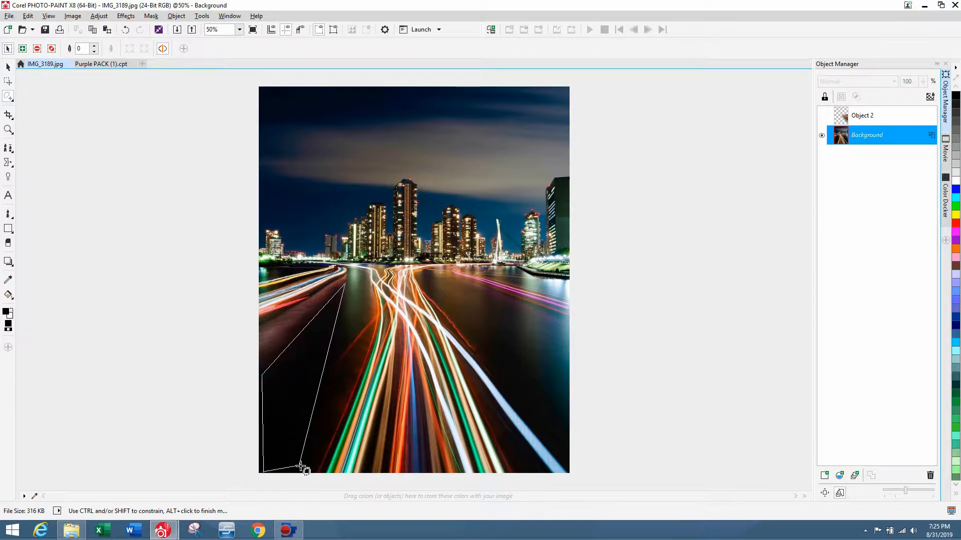
left_click(314, 469)
left_click(345, 377)
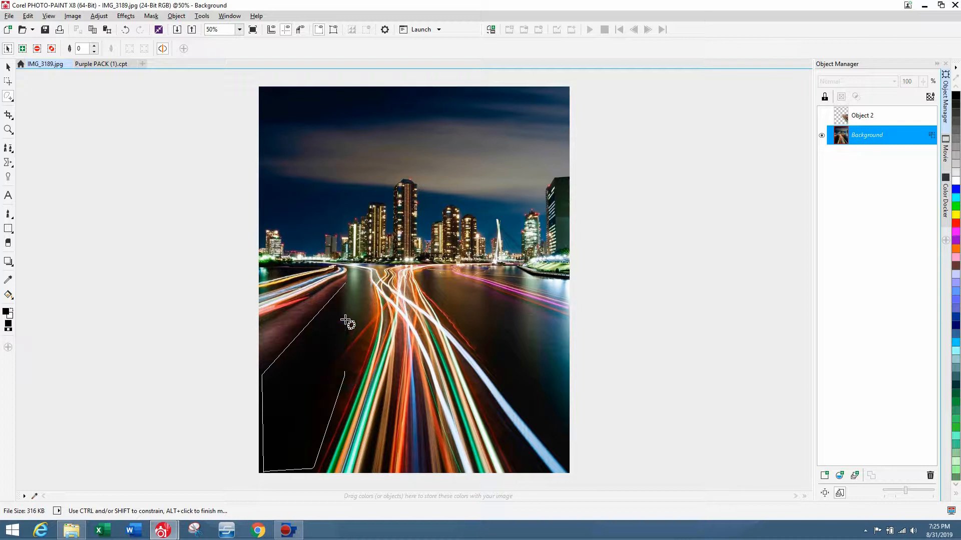
double_click(347, 315)
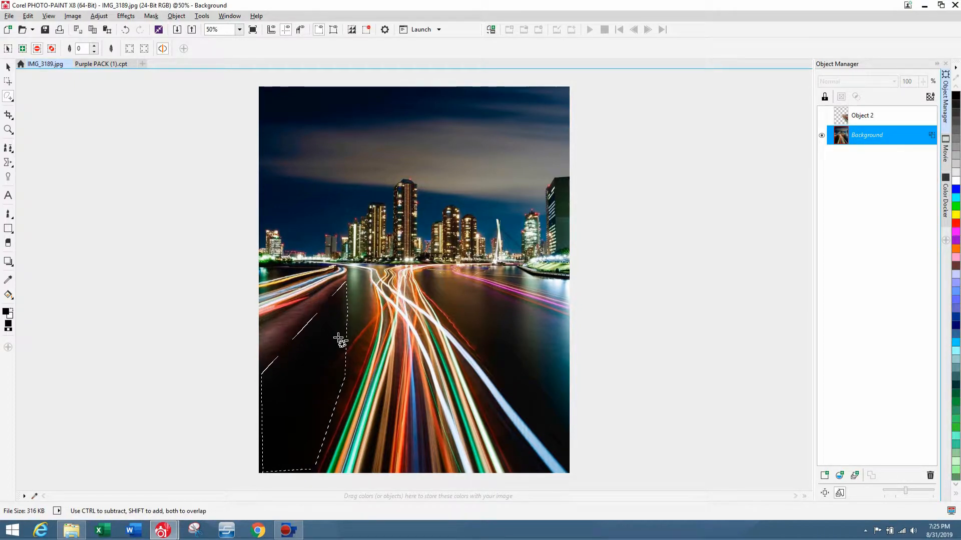
key("ctrl+Up")
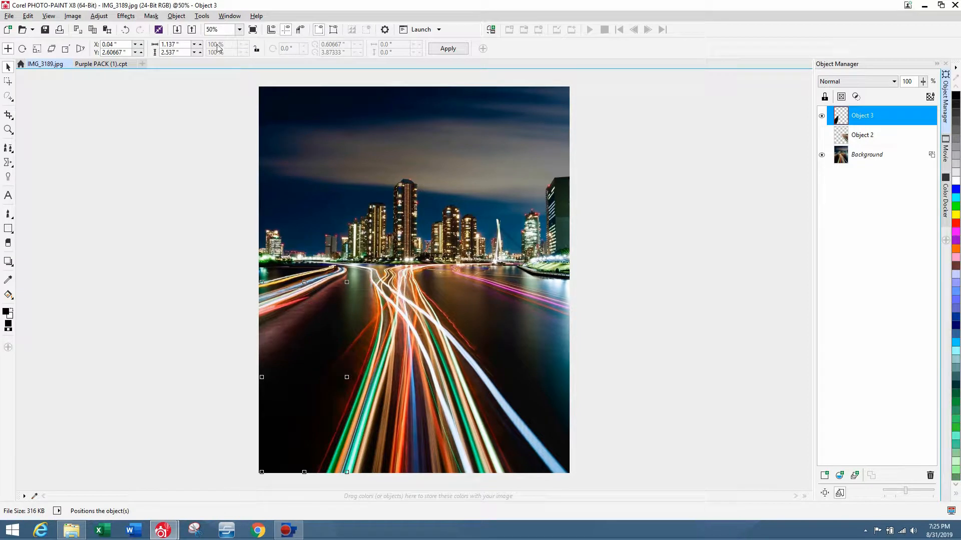
Step: Apply a Gaussian blur with a 79-pixel radius to the dark water patch
left_click(126, 16)
mouse_move(156, 66)
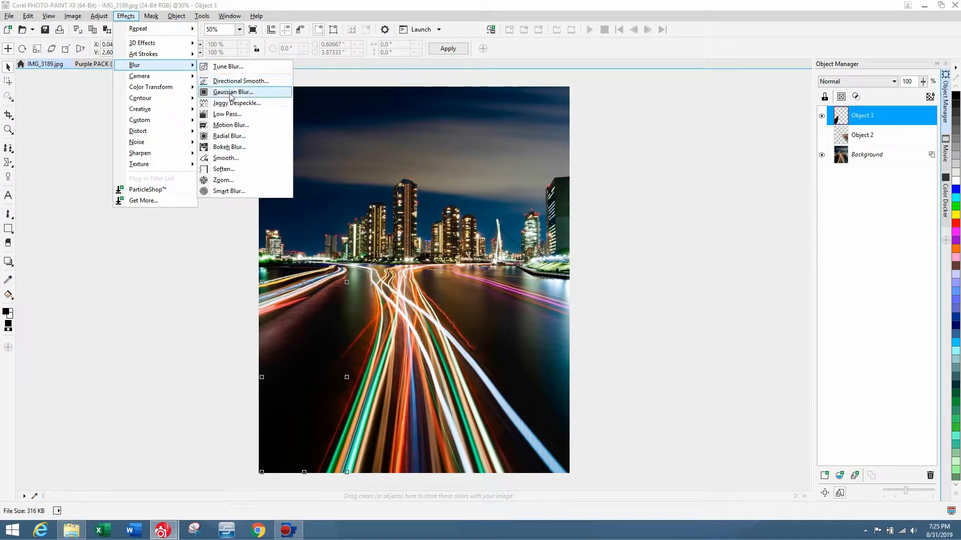
left_click(223, 90)
left_click_drag(488, 228, 745, 121)
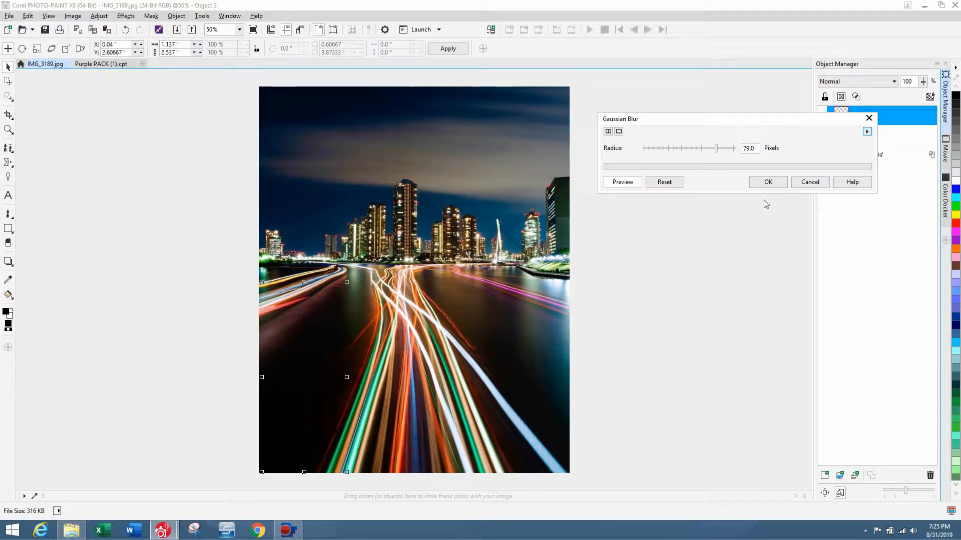
left_click(767, 182)
Step: Try the blurred dark patch over the skyline, then place it over the green light trails at the photo's lower left
left_click_drag(334, 333, 467, 222)
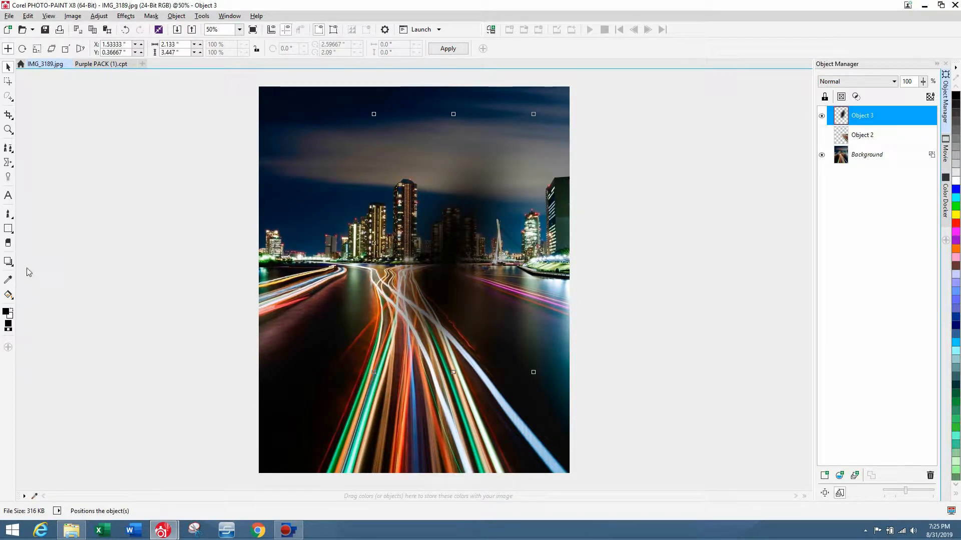
left_click(8, 244)
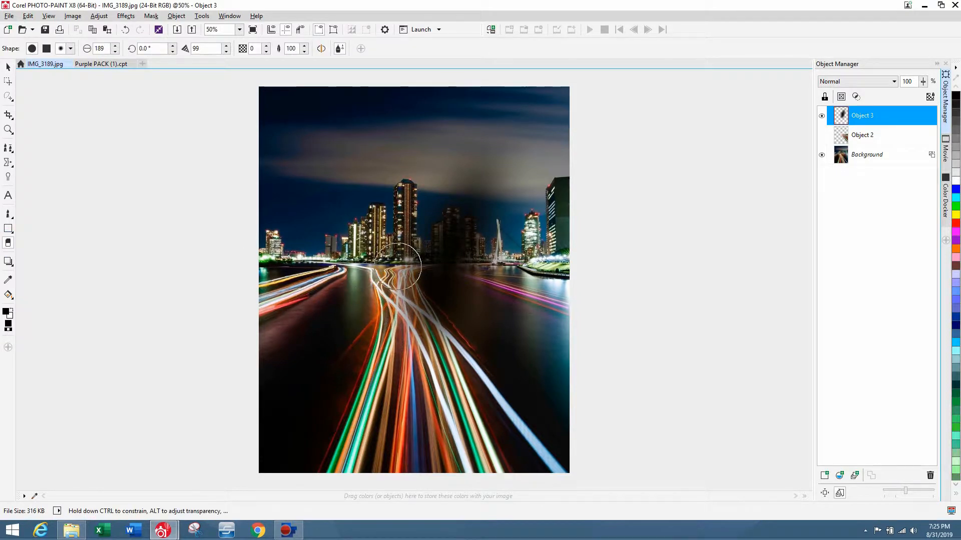
left_click(8, 67)
left_click_drag(429, 270, 411, 305)
left_click_drag(426, 318, 349, 443)
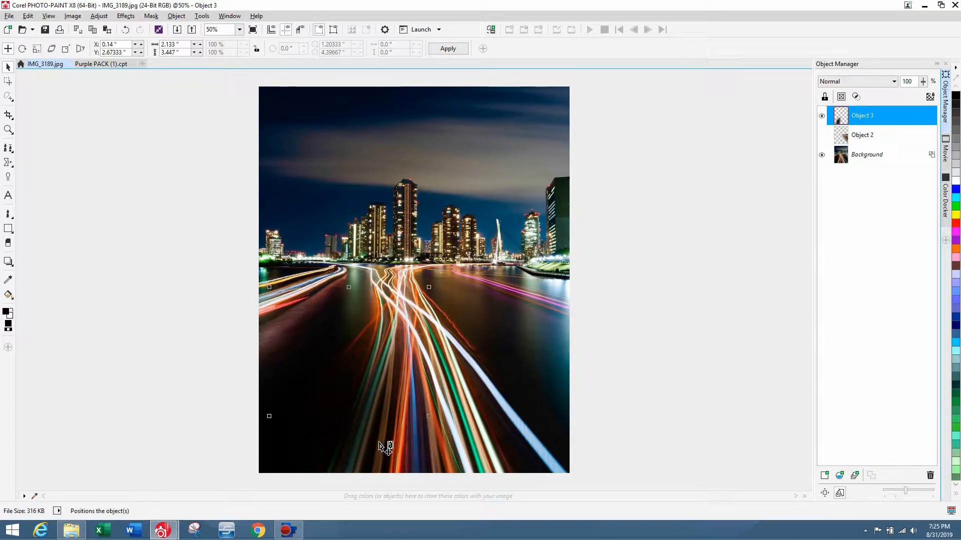
Step: Layer several copies of the blurred dark patch over the light trails at the photo's lower left and lower centre
key("ctrl+d")
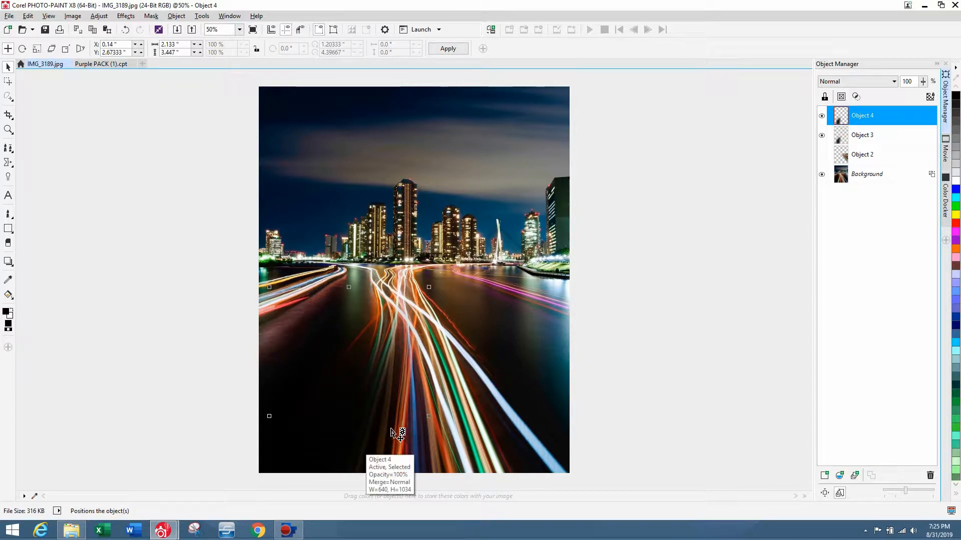
key("ctrl+d")
left_click_drag(374, 419, 487, 412)
key("ctrl+d")
key("ctrl+v")
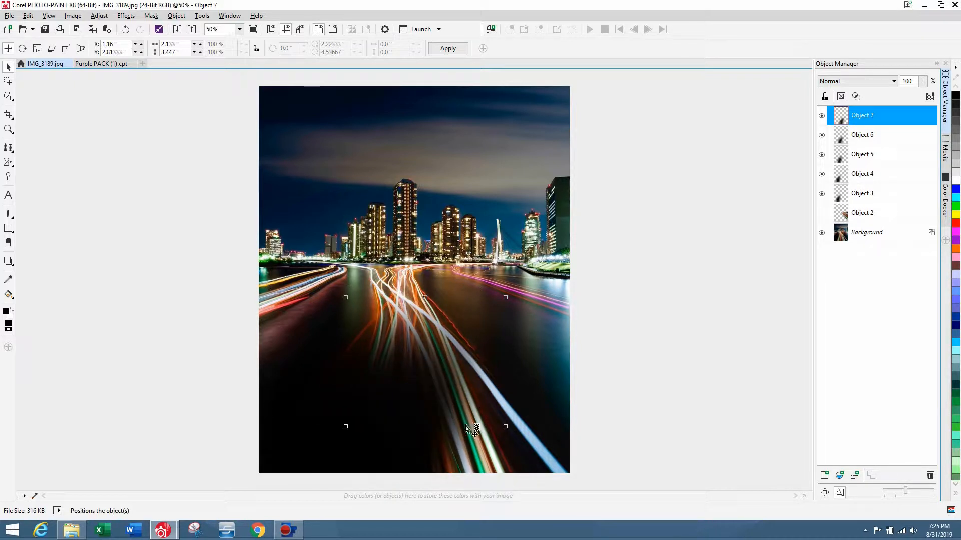
Step: Place two more dark patch copies over the green and white trails right of the photo's lower centre
key("ctrl+v")
left_click_drag(425, 401, 495, 424)
key("ctrl+v")
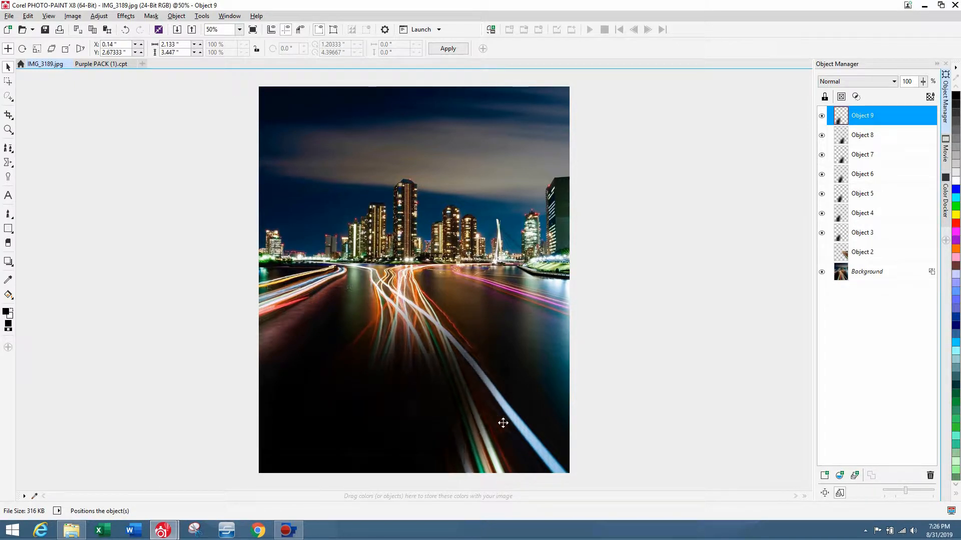
Step: Add three dark patch copies: two over the crossing trails below the skyline and one over the trails toward the lower right
key("ctrl+v")
left_click(410, 398)
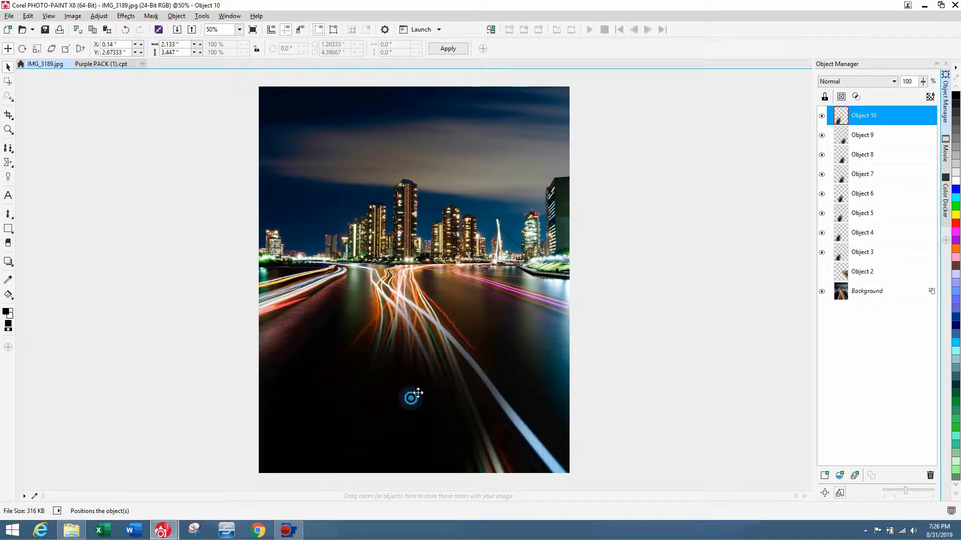
left_click_drag(418, 393, 415, 330)
key("ctrl+v")
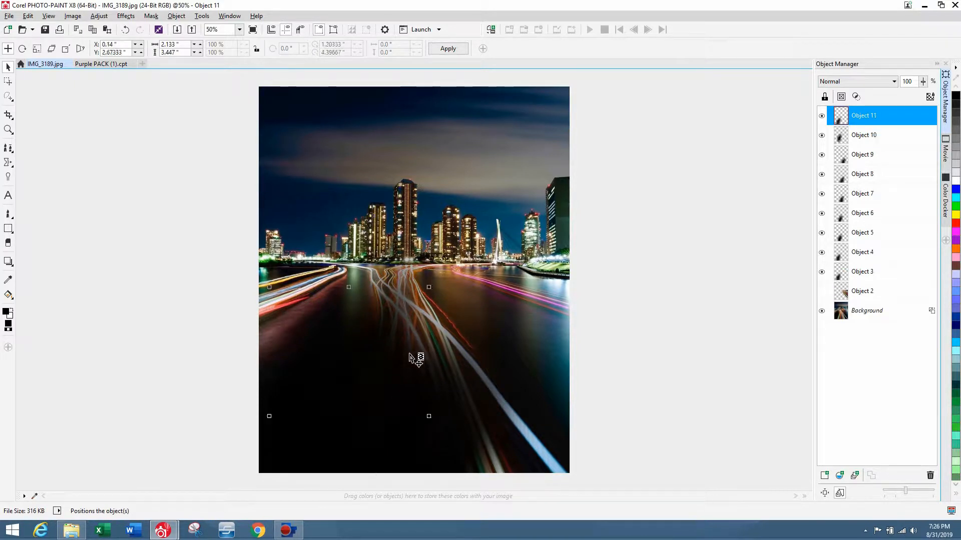
left_click_drag(354, 343, 398, 282)
key("ctrl+v")
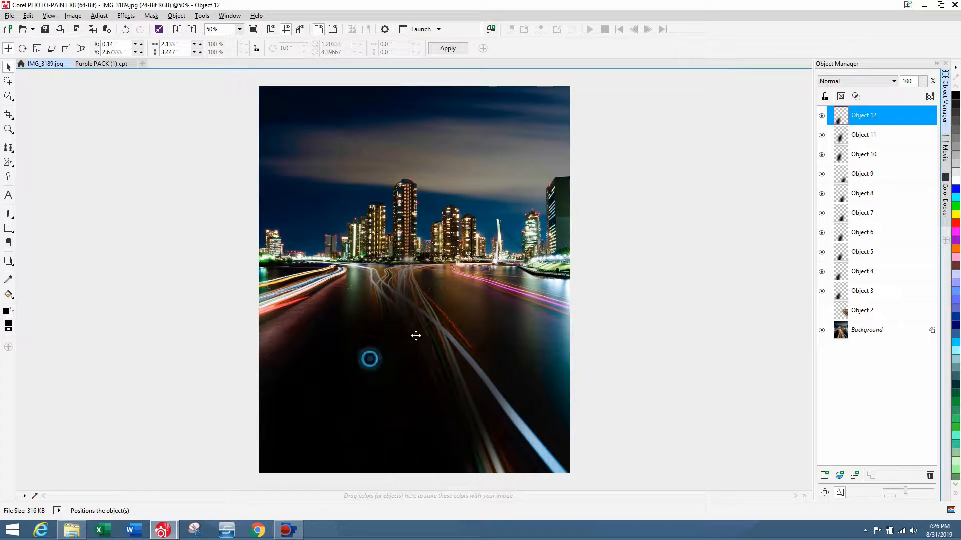
left_click_drag(416, 336, 490, 408)
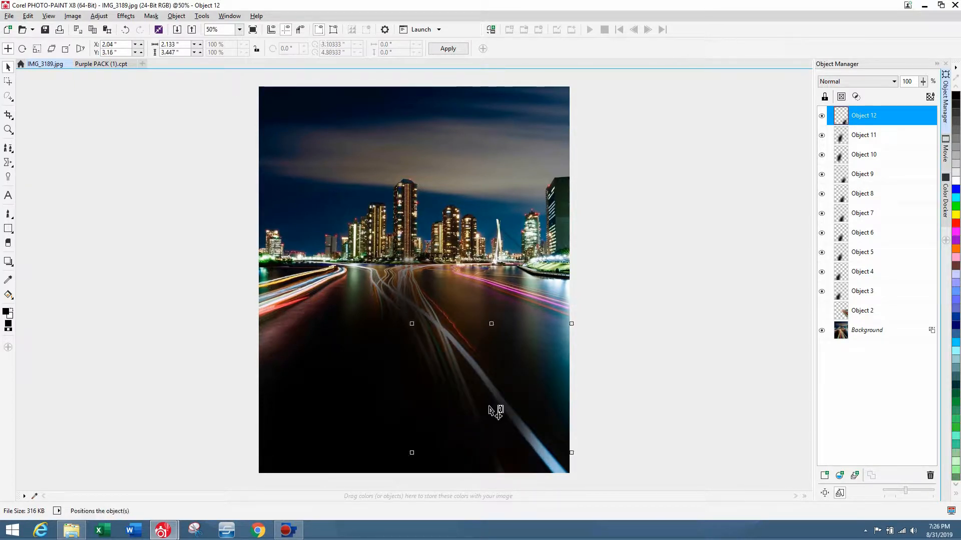
Step: Place another dark patch over the trails at the shoreline and erase the part that overlaps the buildings
key("ctrl+v")
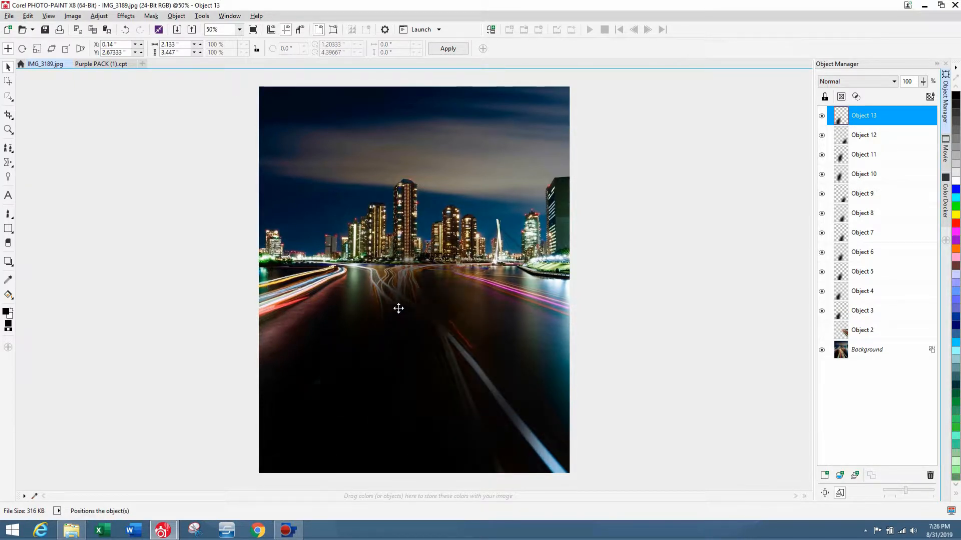
left_click_drag(398, 309, 374, 257)
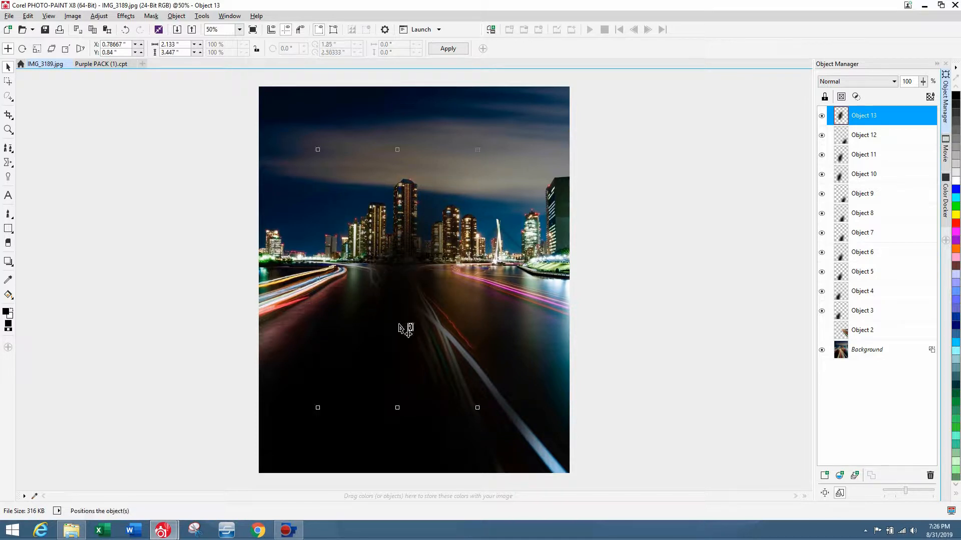
left_click(8, 242)
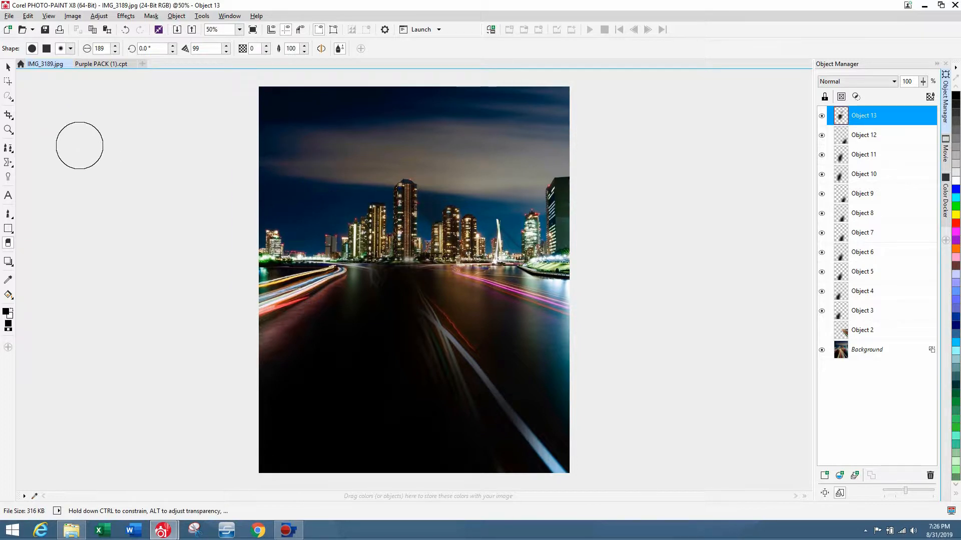
left_click(8, 66)
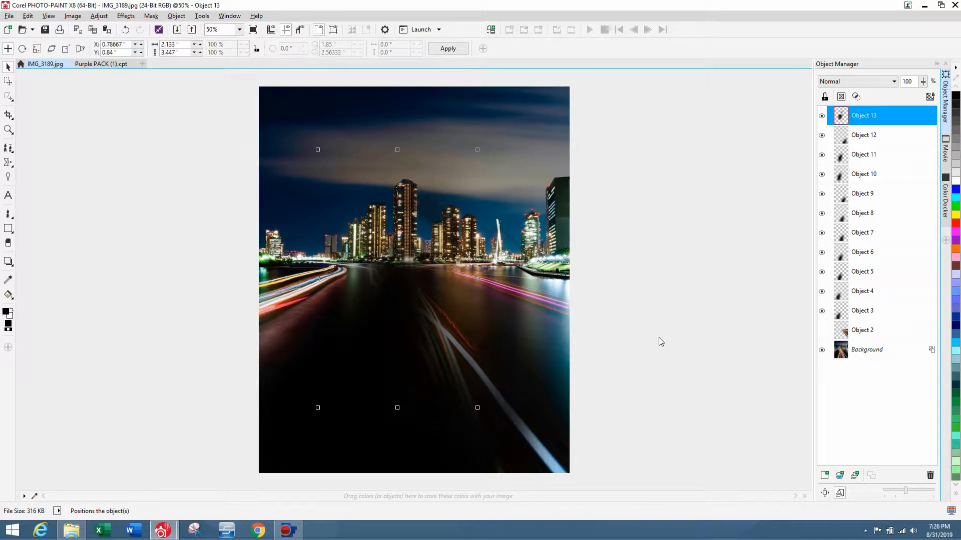
Step: Select all the visible dark patch objects, including the two at the lower right, and merge them with the background
scroll(648, 336, "down", 1)
left_click_drag(252, 440, 708, 161)
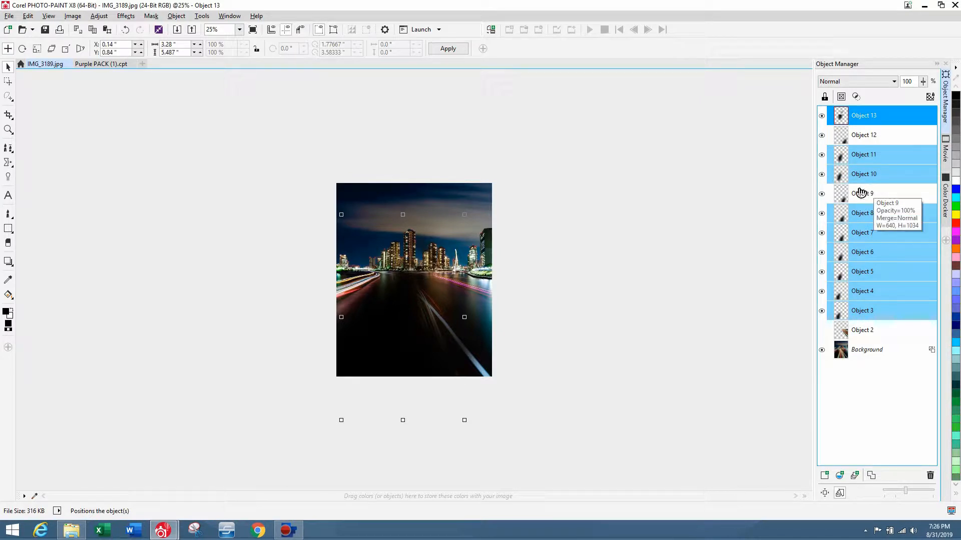
left_click(879, 143, "ctrl")
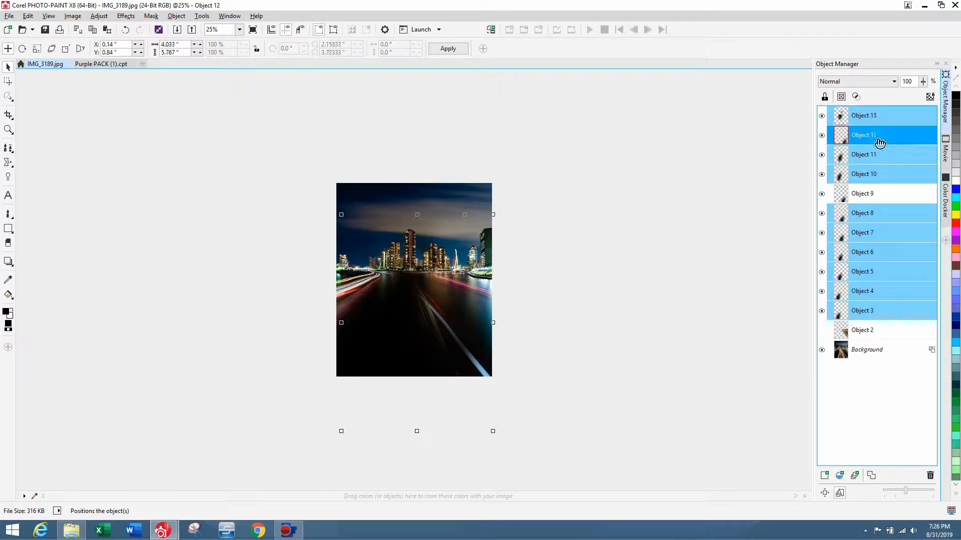
left_click(882, 193, "ctrl")
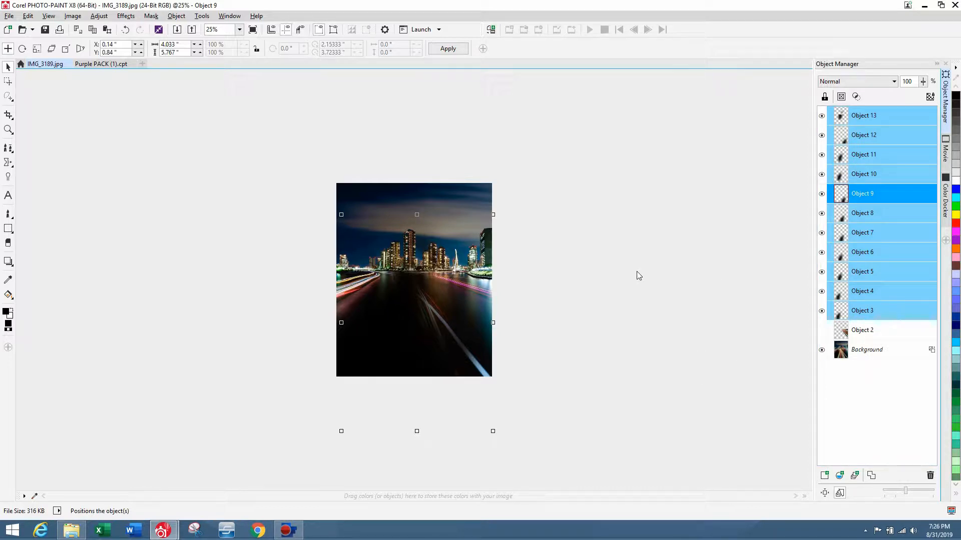
key("Delete")
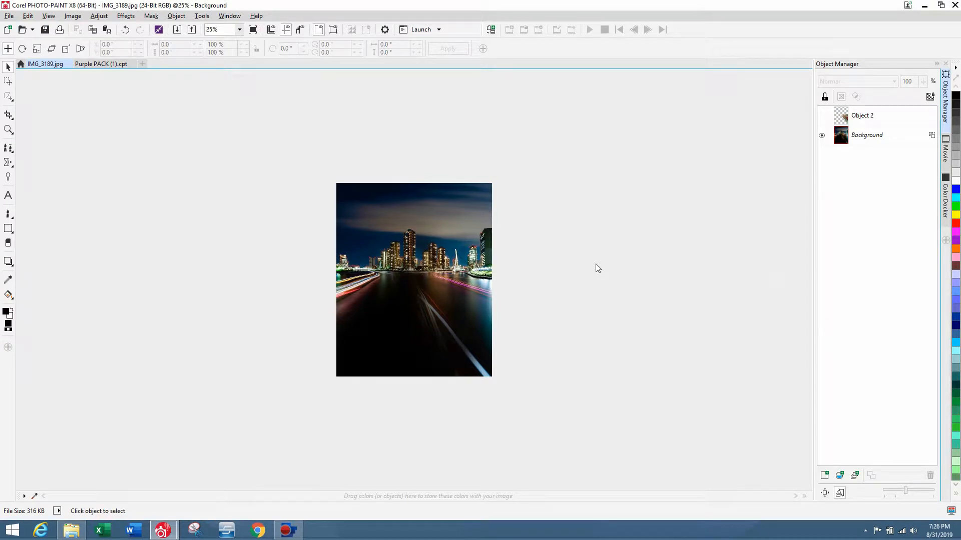
Step: Place three dark patch copies along the remaining white trail, from the middle of the water down toward the lower right
scroll(590, 280, "up", 1)
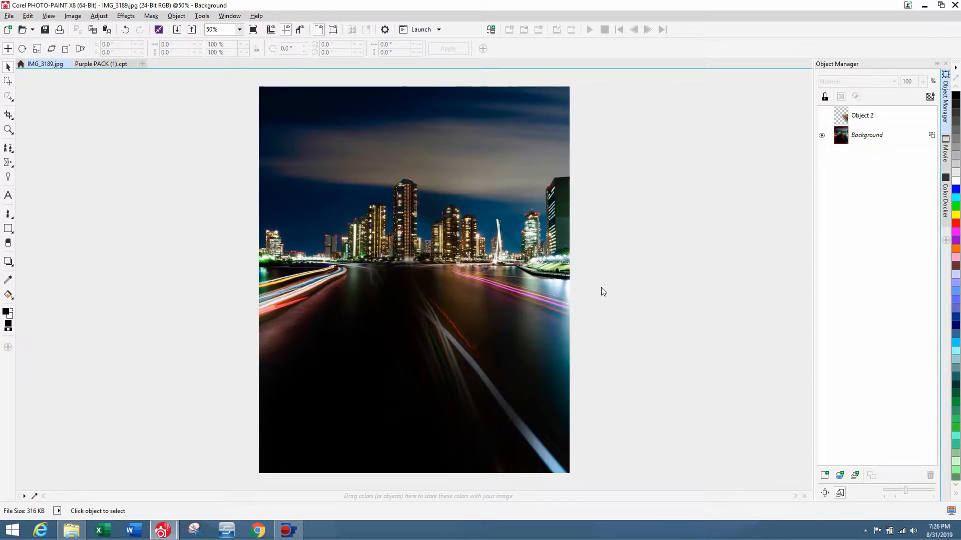
key("ctrl+v")
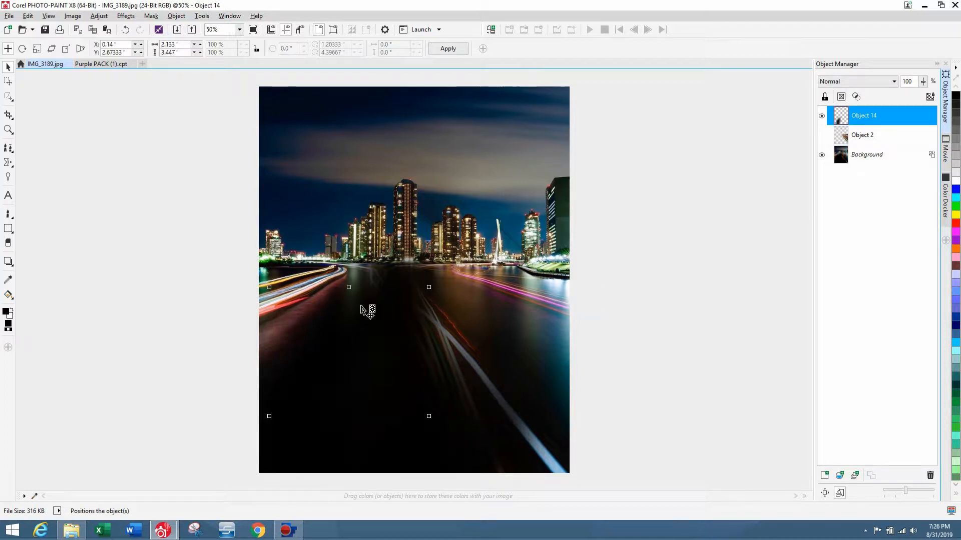
left_click_drag(354, 362, 426, 324)
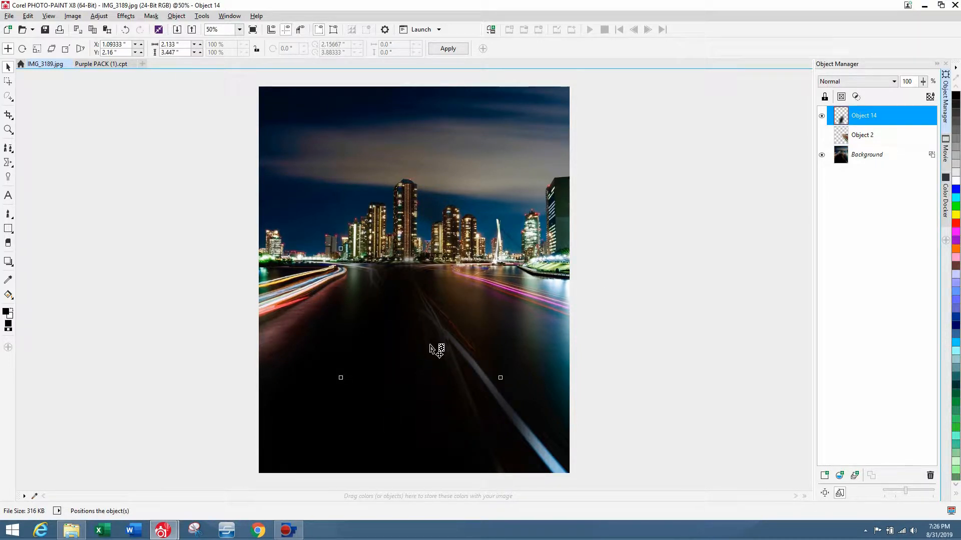
key("ctrl+v")
left_click_drag(376, 372, 471, 363)
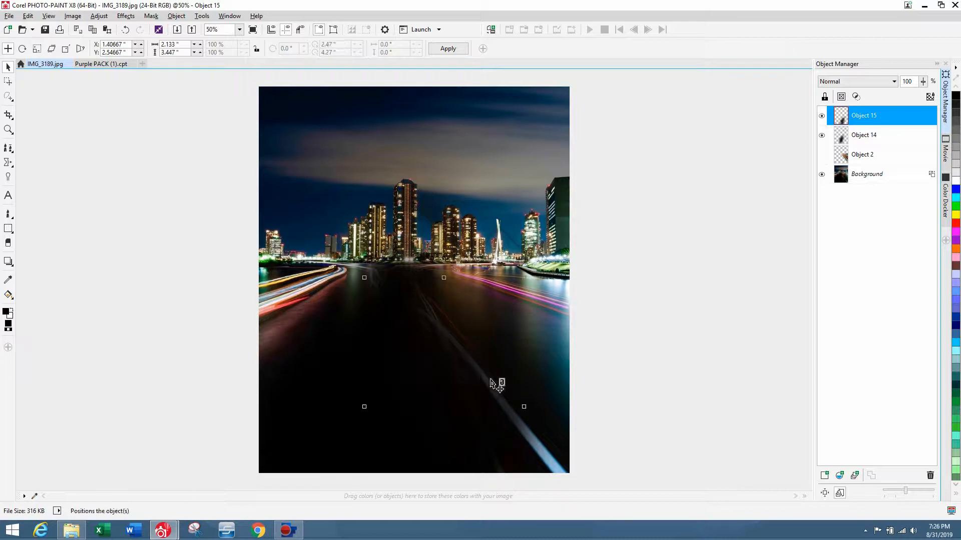
key("ctrl+v")
left_click_drag(390, 388, 519, 411)
Step: Cover the end of the white trail at the photo's lower-right corner with two more dark patches
key("ctrl+v")
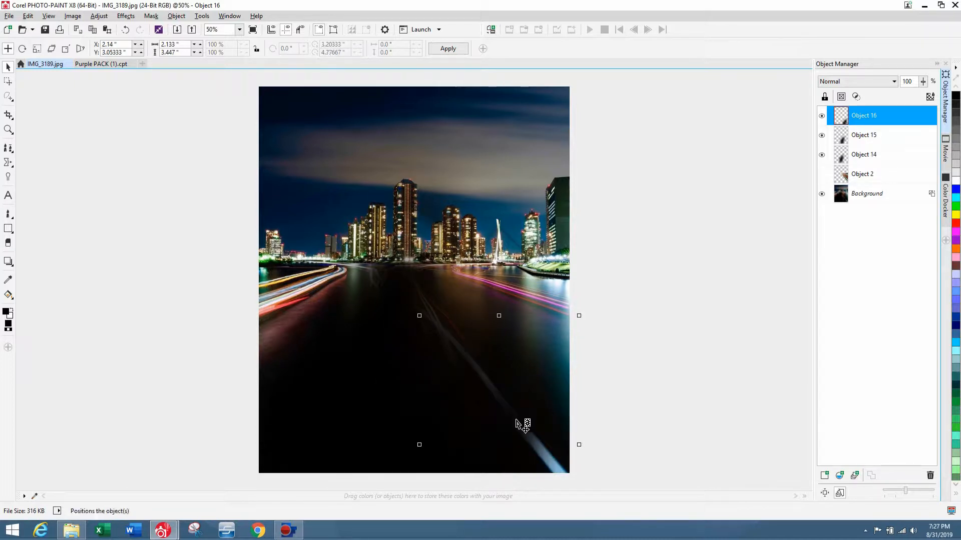
left_click_drag(370, 399, 588, 468)
key("ctrl+v")
left_click_drag(365, 414, 554, 457)
Step: Layer three further dark patches over the faint trail remnants in the middle and right of the water
key("ctrl+v")
left_click_drag(385, 414, 489, 394)
key("ctrl+v")
left_click_drag(386, 386, 439, 331)
key("ctrl+v")
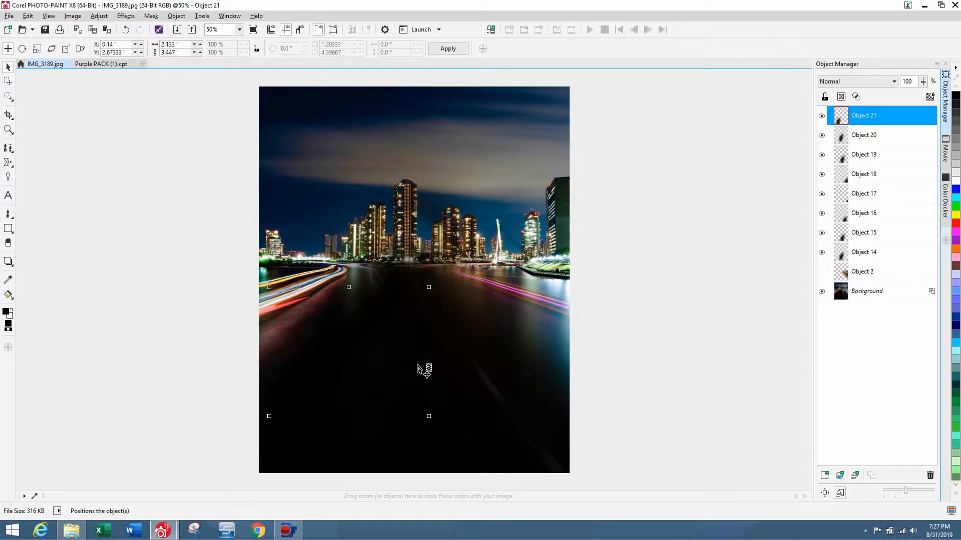
left_click_drag(427, 367, 481, 380)
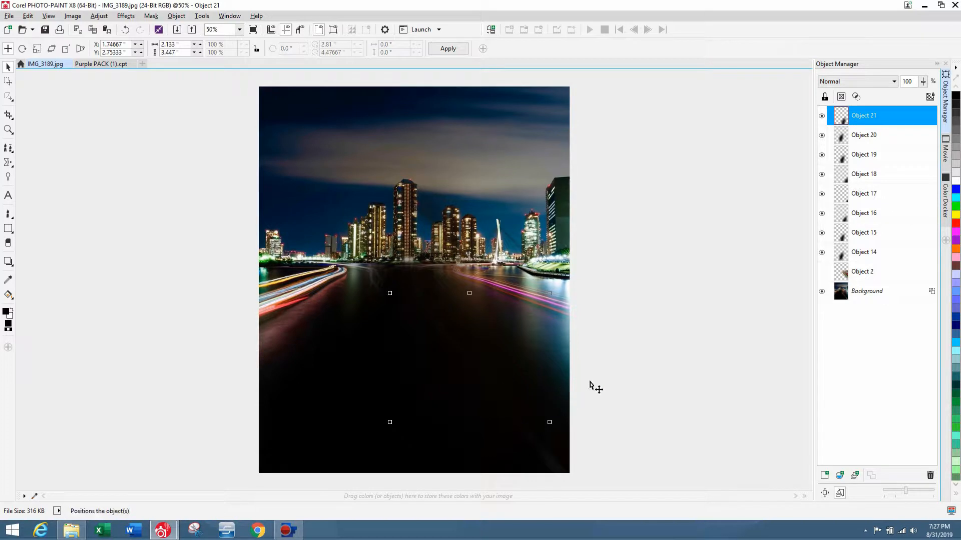
Step: Select all the new dark patch objects and merge them with the background
left_click(618, 360)
key("F3")
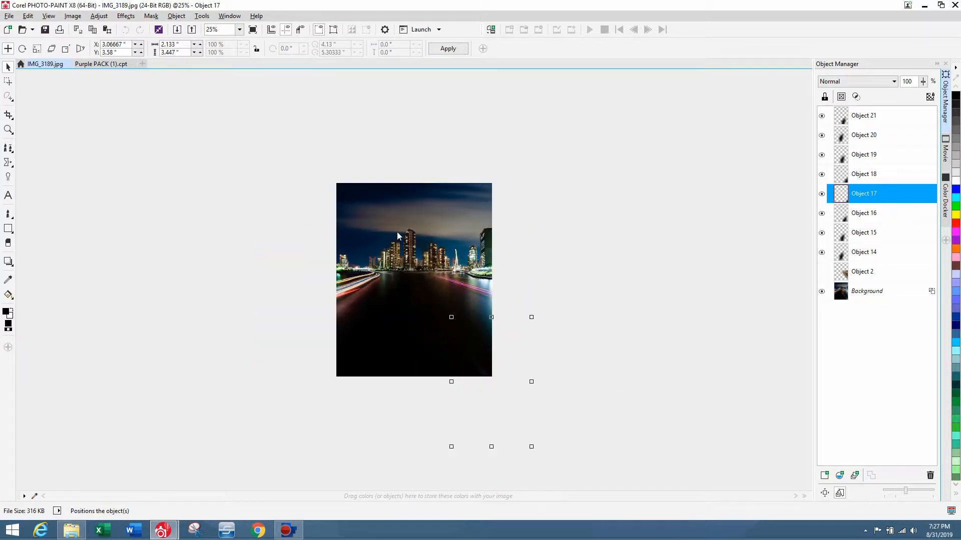
left_click_drag(239, 165, 734, 492)
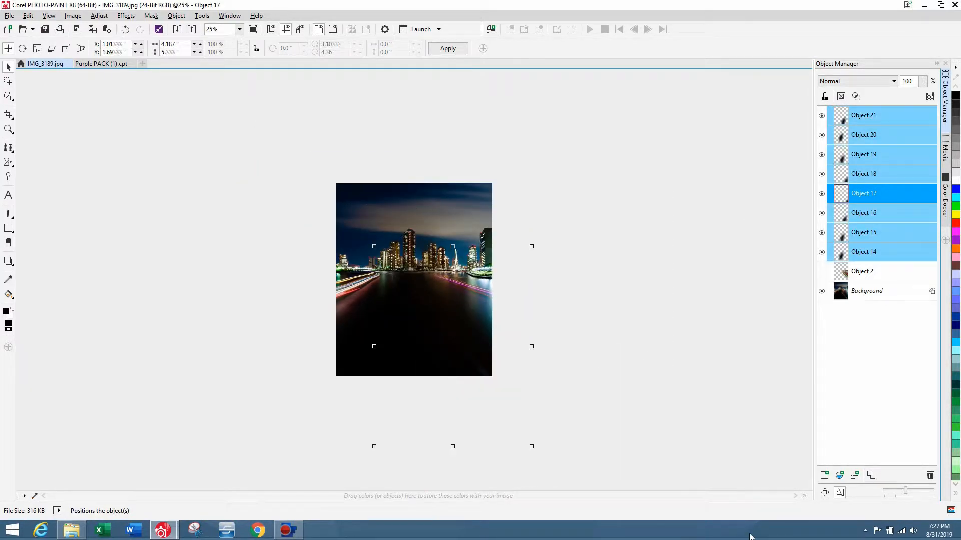
key("Delete")
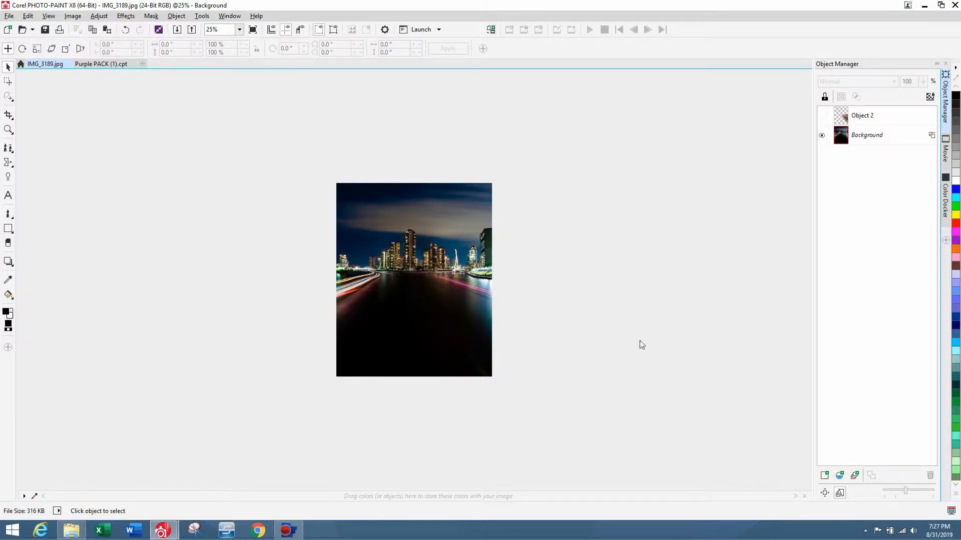
Step: Sample the near-black water colour at the photo's lower left with the Eyedropper
scroll(639, 341, "up", 2)
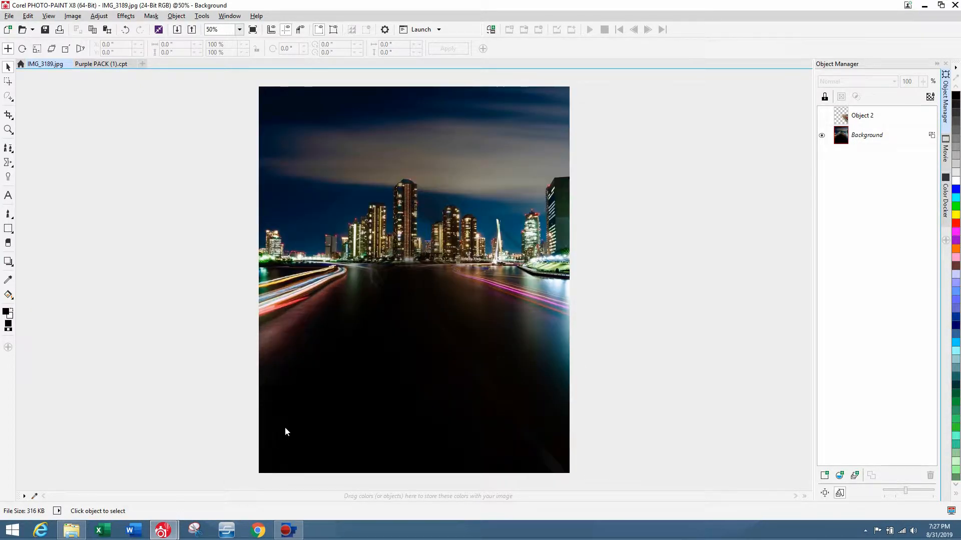
left_click(8, 279)
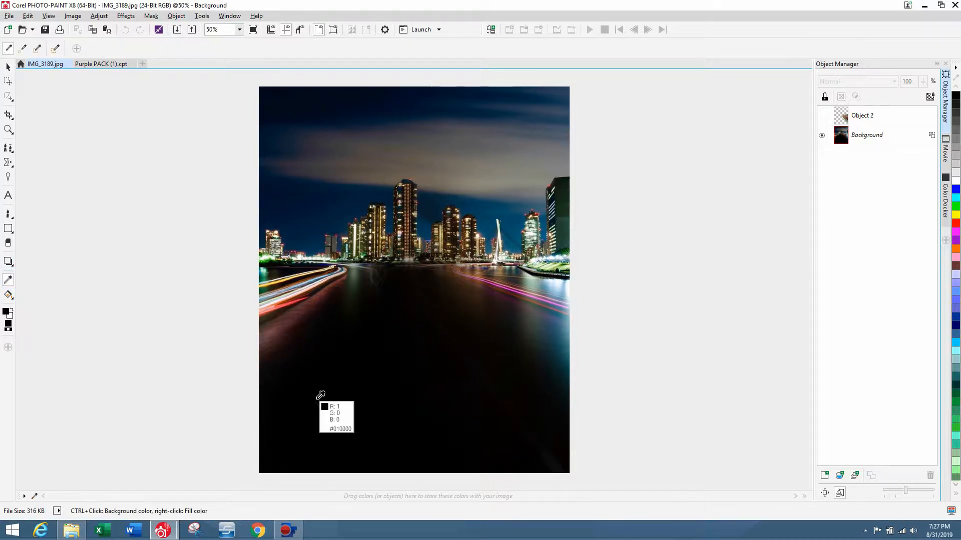
left_click(317, 397)
Step: Draw a black-filled polygon over the dark water, from the left edge up to the shoreline and down to both bottom corners
left_click(8, 228)
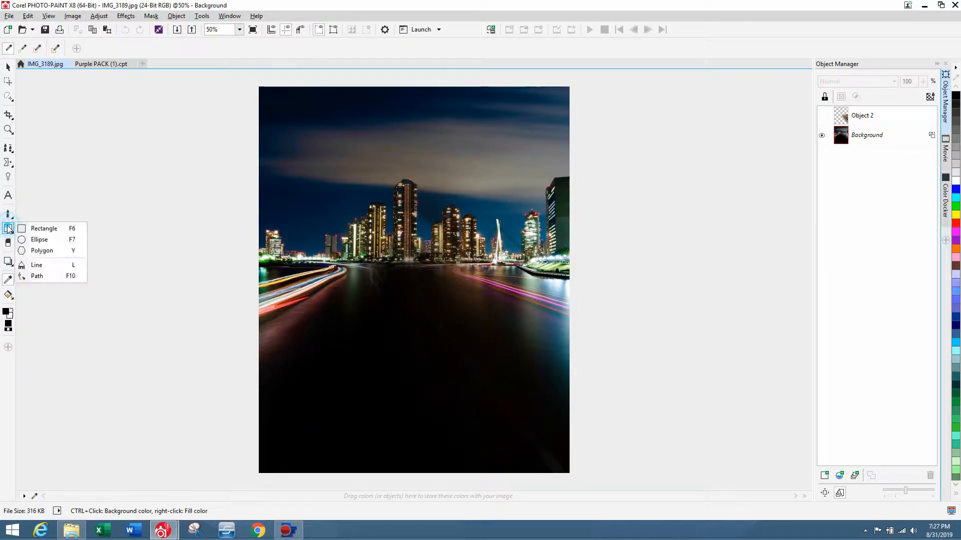
left_click(23, 252)
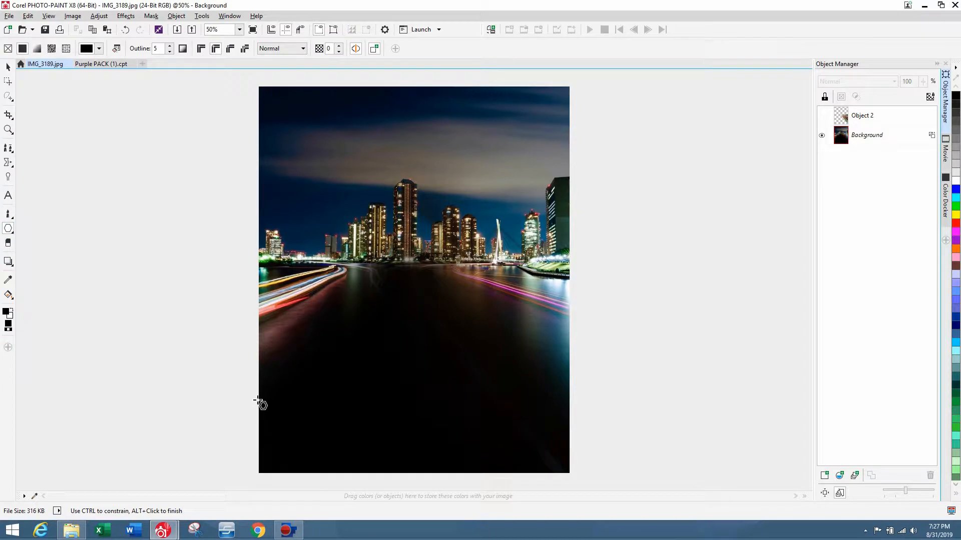
left_click(259, 393)
left_click(295, 365)
left_click(374, 269)
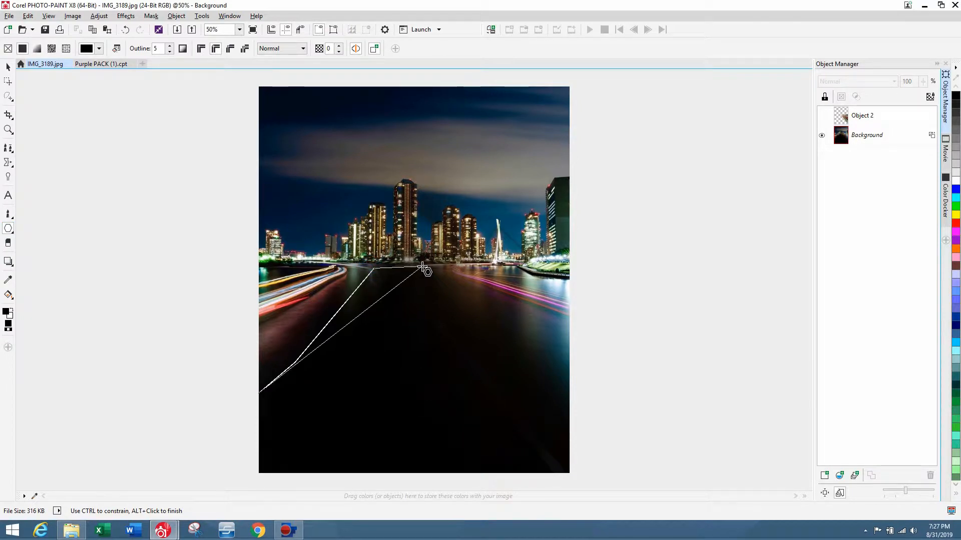
left_click(440, 266)
left_click(570, 376)
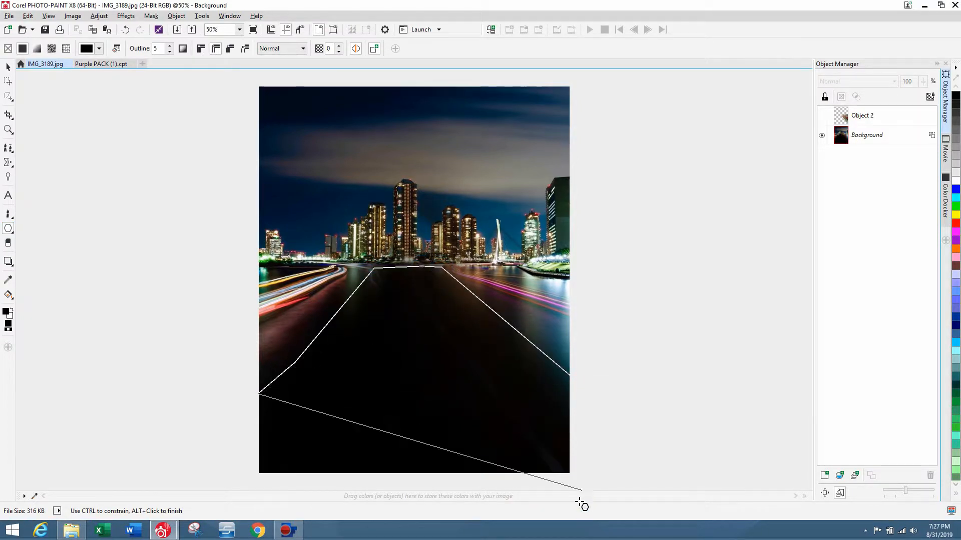
left_click(569, 476)
left_click(256, 474)
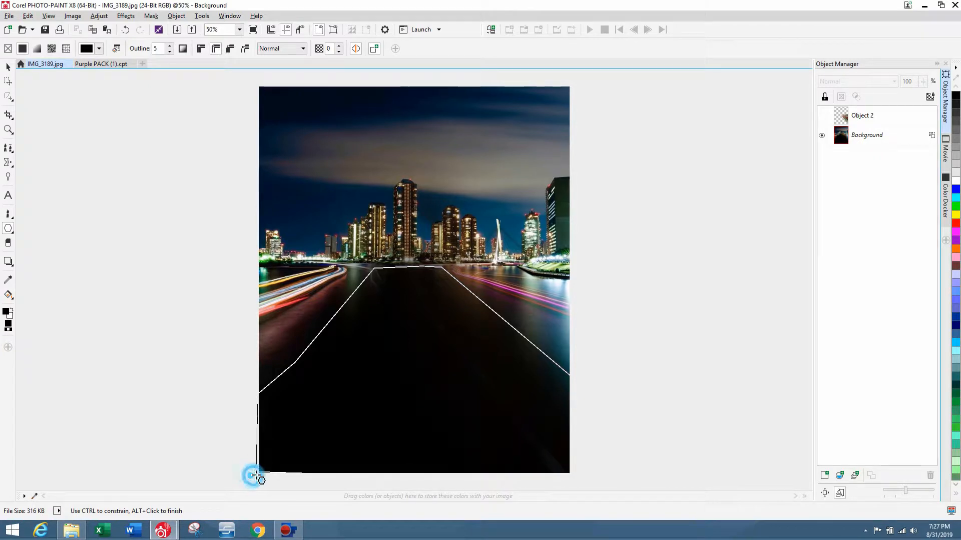
double_click(256, 475)
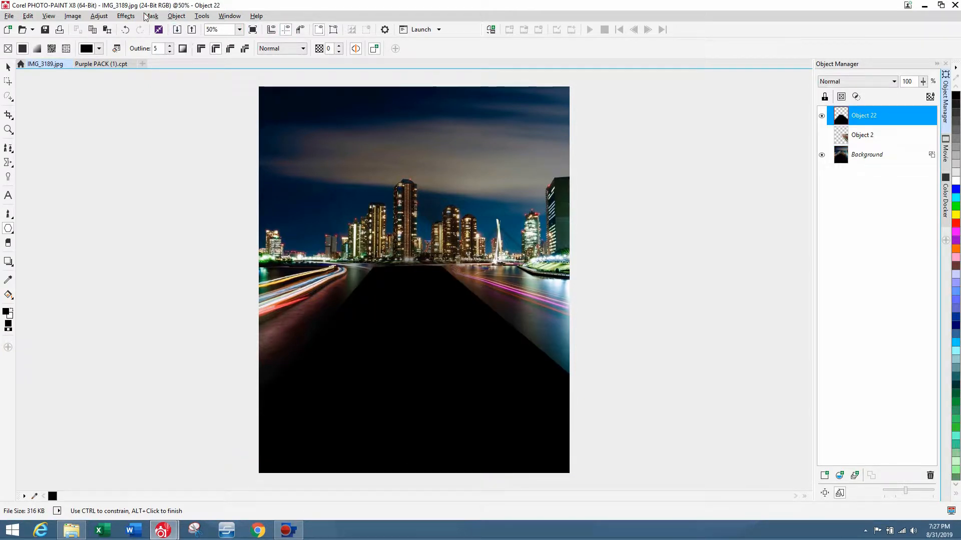
Step: Apply a Gaussian Blur with a 79-pixel radius to the black polygon and toggle its visibility to compare
left_click(126, 15)
mouse_move(149, 67)
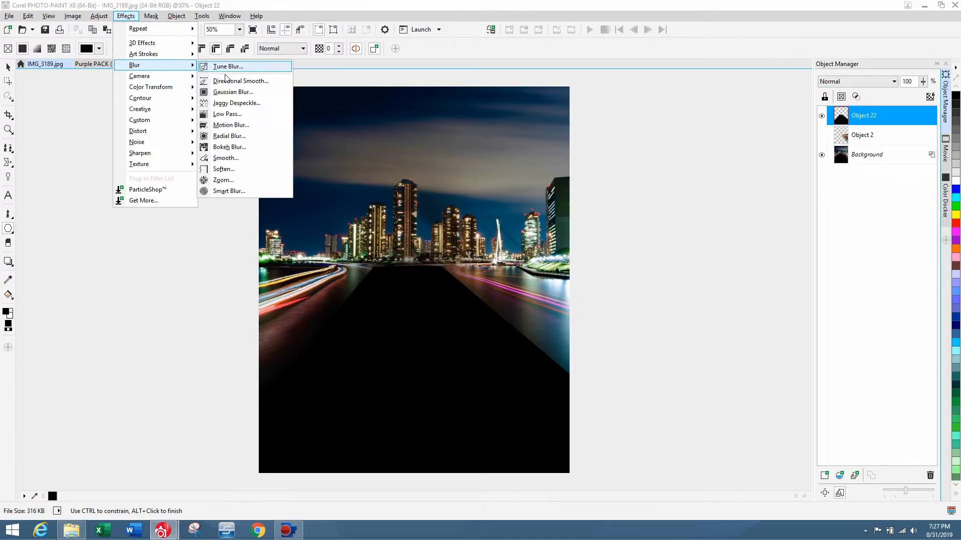
left_click(246, 95)
left_click_drag(523, 225, 660, 104)
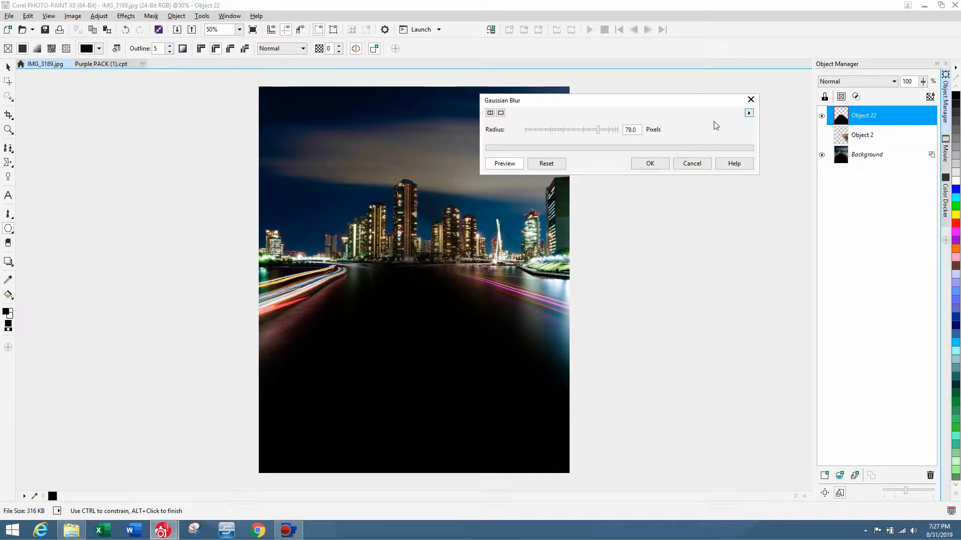
left_click(659, 165)
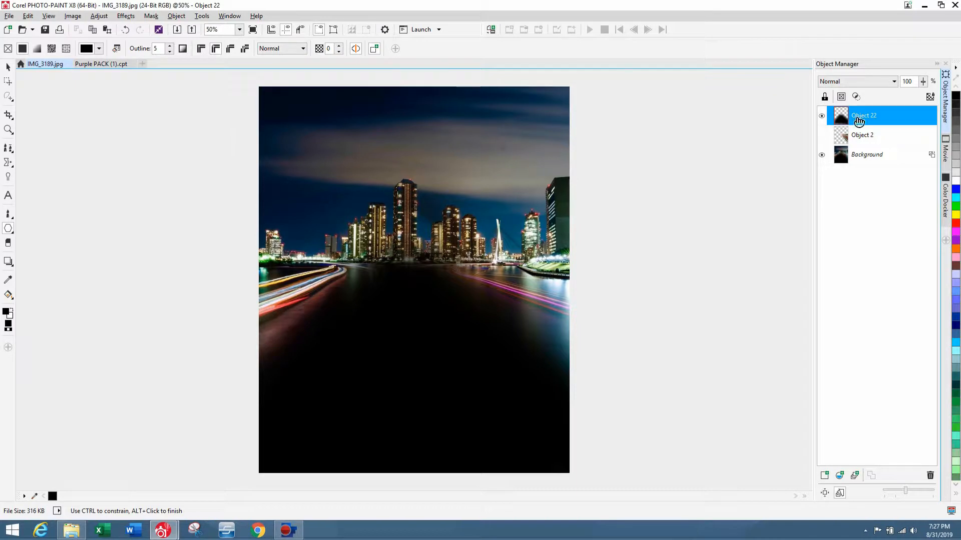
left_click(822, 118)
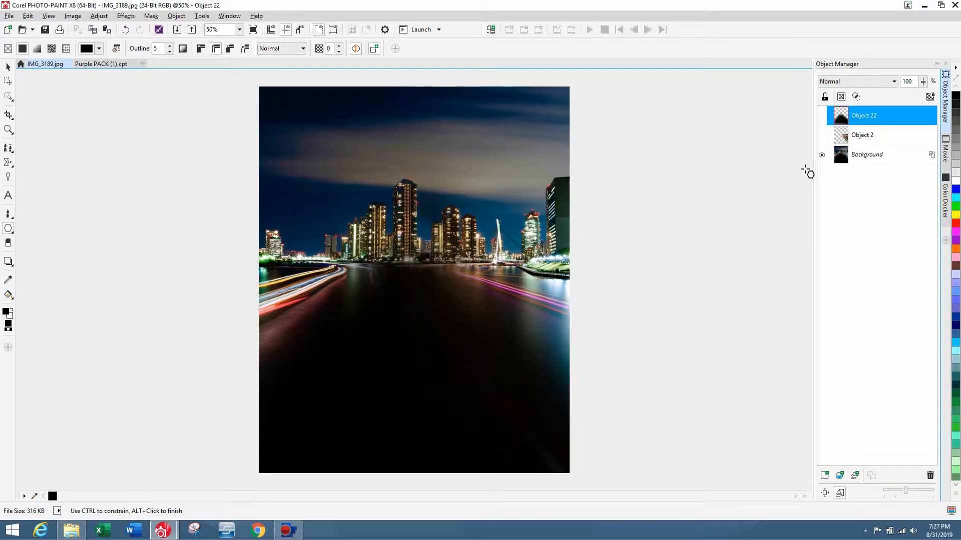
left_click(822, 115)
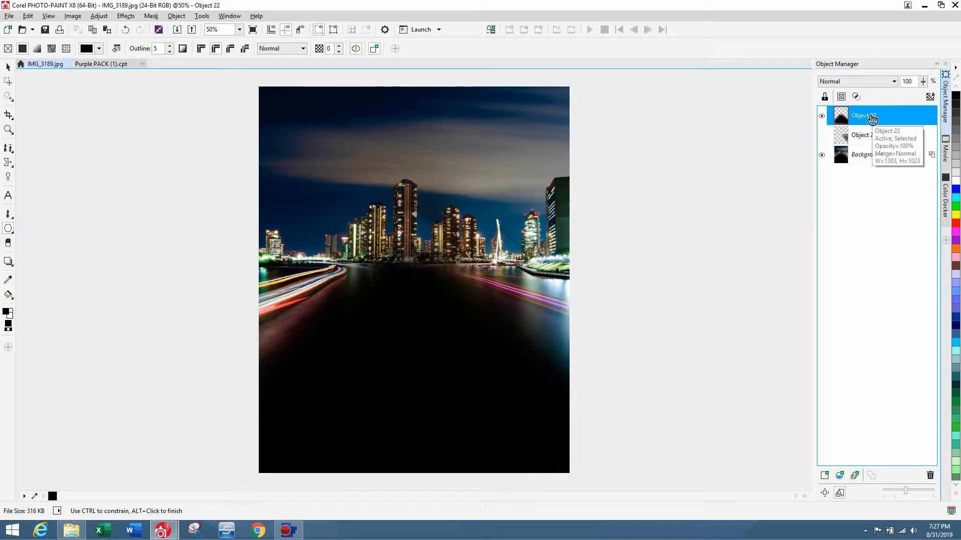
Step: Undo the black polygon and its blur, and show the hidden light trails object again
key("ctrl+z")
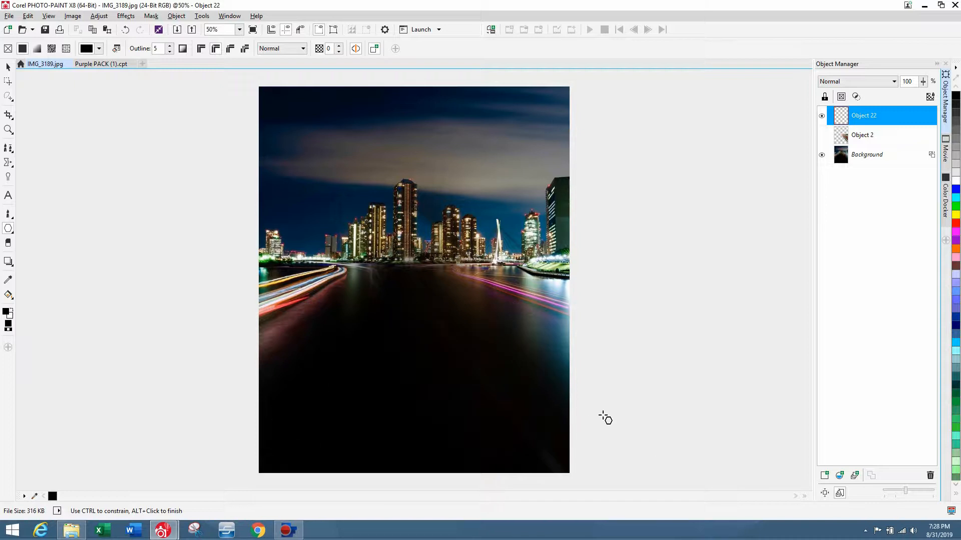
left_click(822, 135)
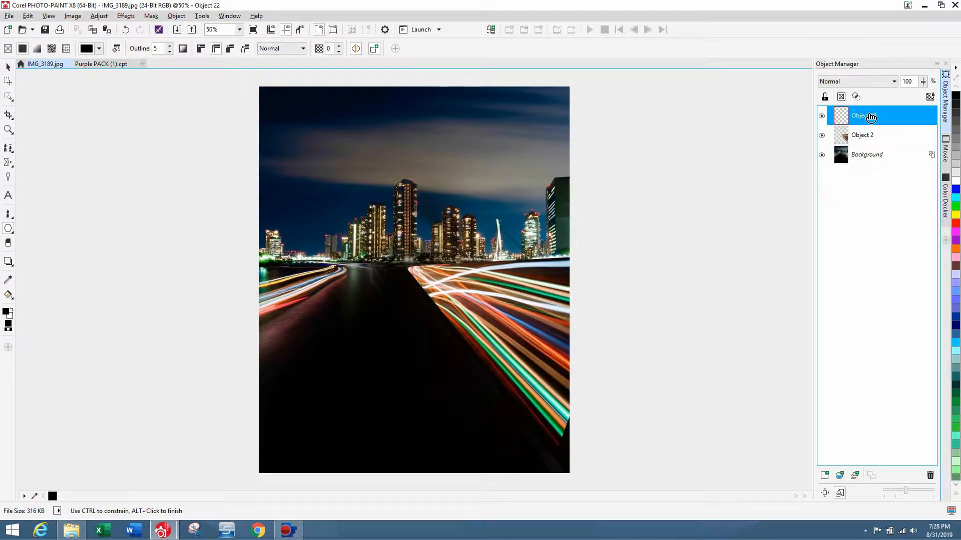
left_click(879, 140)
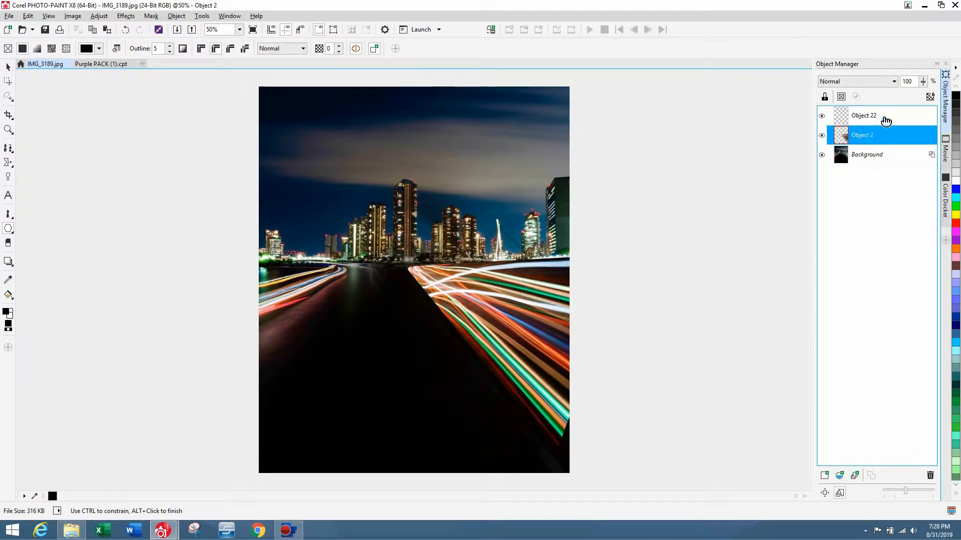
left_click(886, 121)
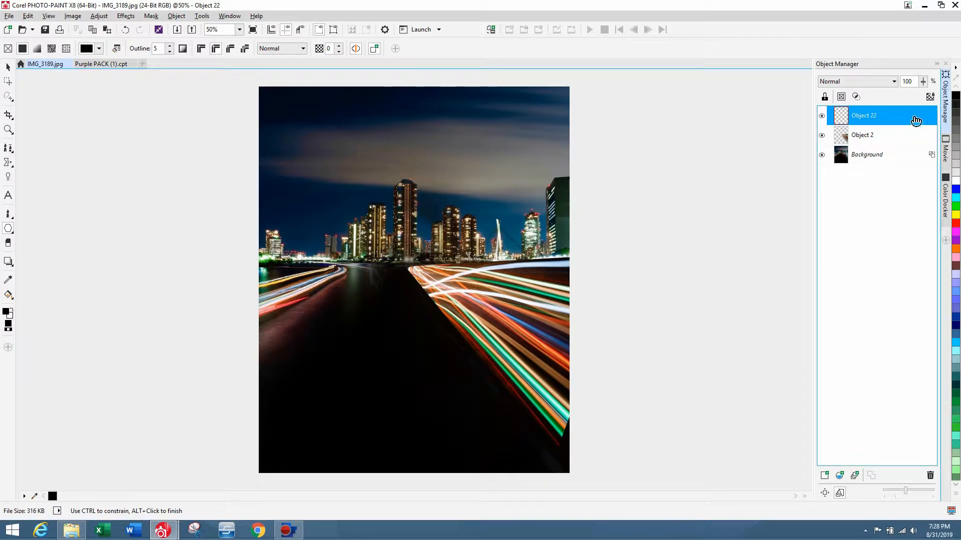
left_click(876, 136)
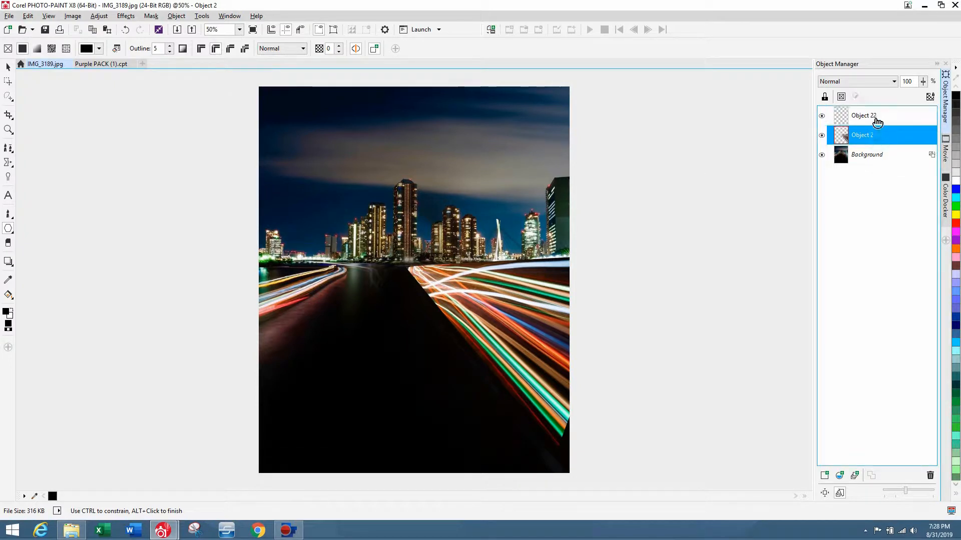
left_click(875, 120)
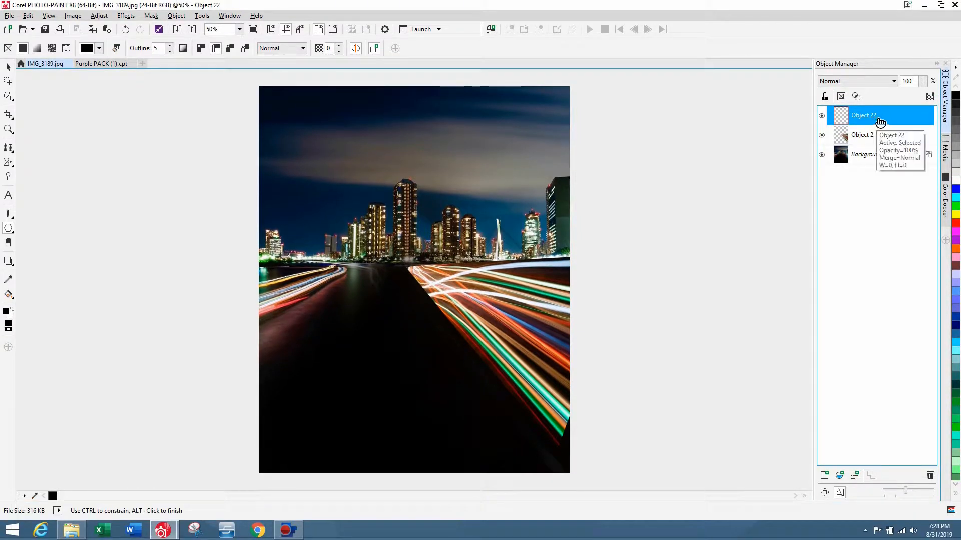
left_click(874, 154)
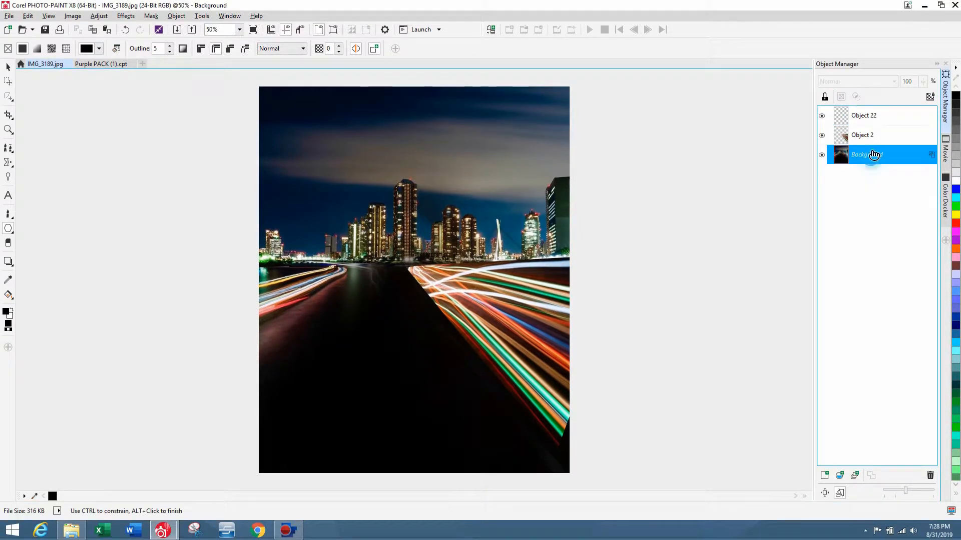
left_click(874, 118)
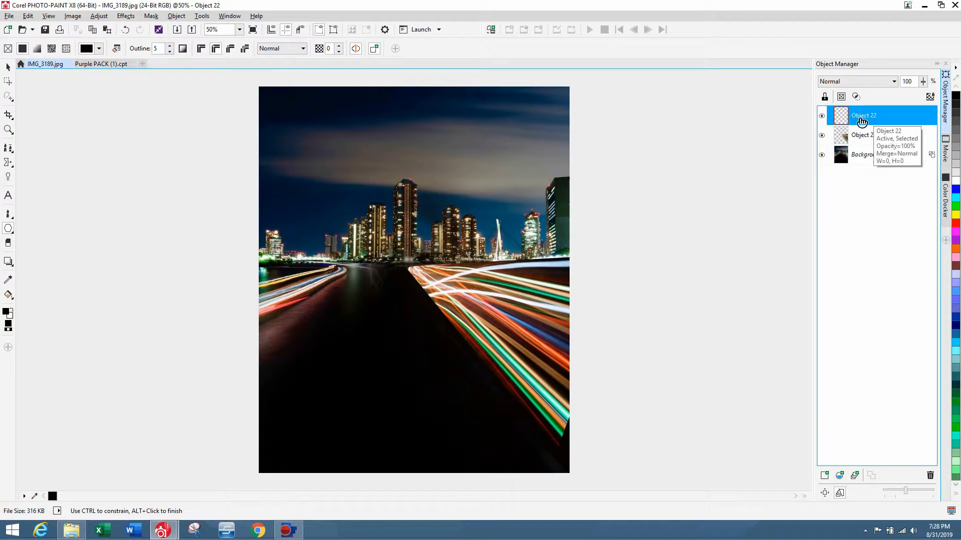
left_click(875, 137)
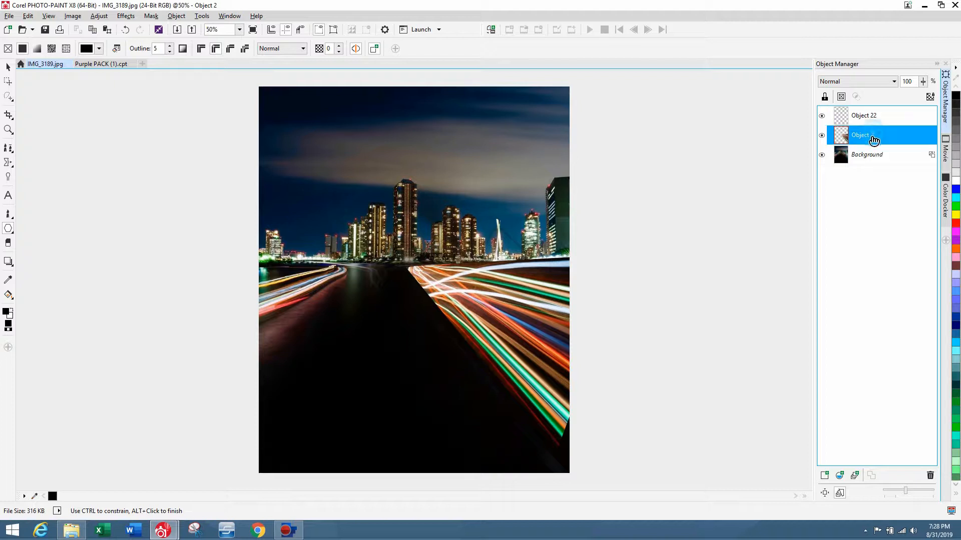
left_click(879, 118)
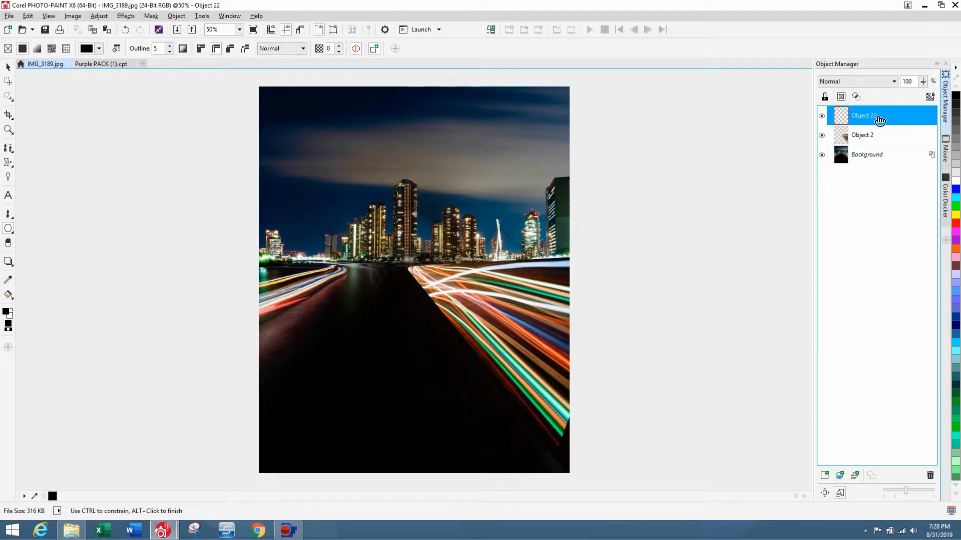
Step: Delete the empty Object 22 above the light trails object
left_click(7, 68)
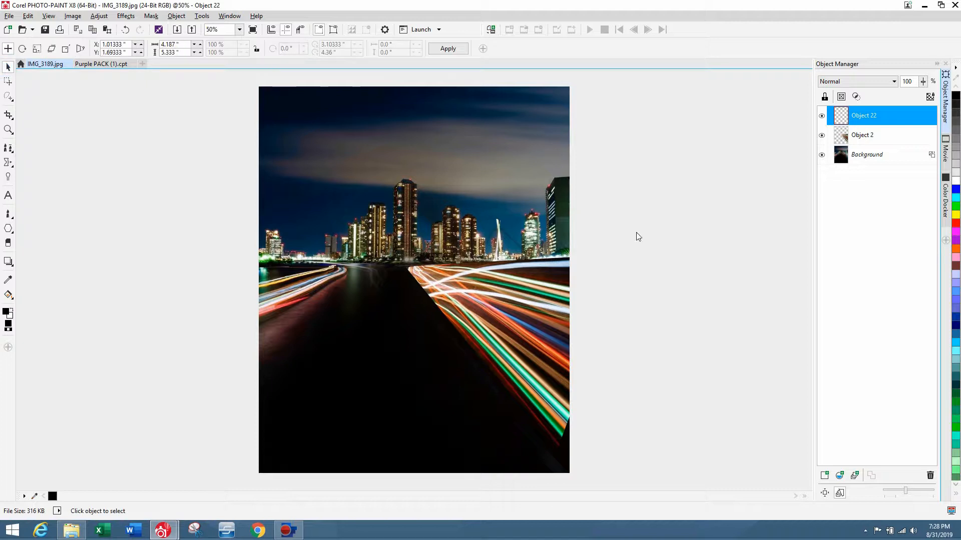
left_click(868, 116)
key("Delete")
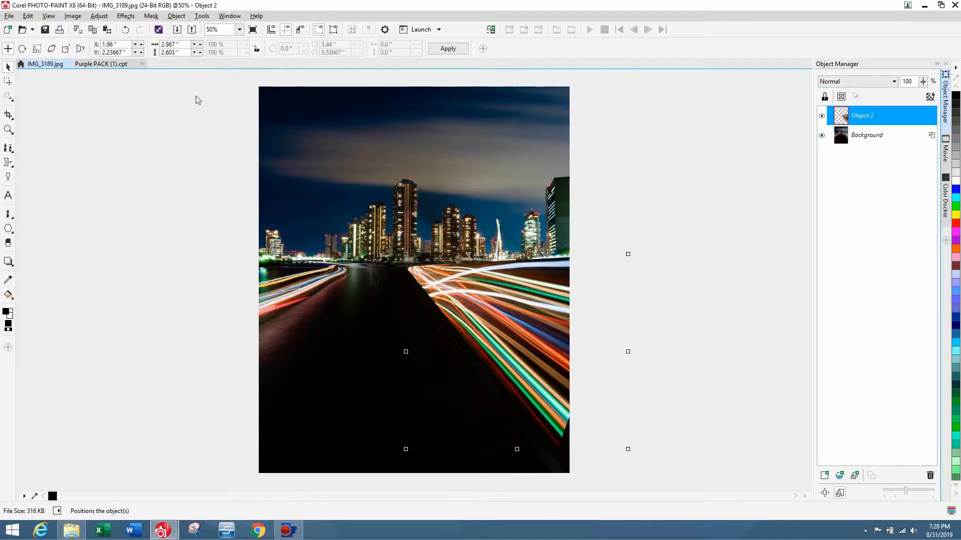
Step: In Purple PACK (1).cpt, select all four objects of the many-spiked purple character and copy them
left_click(106, 63)
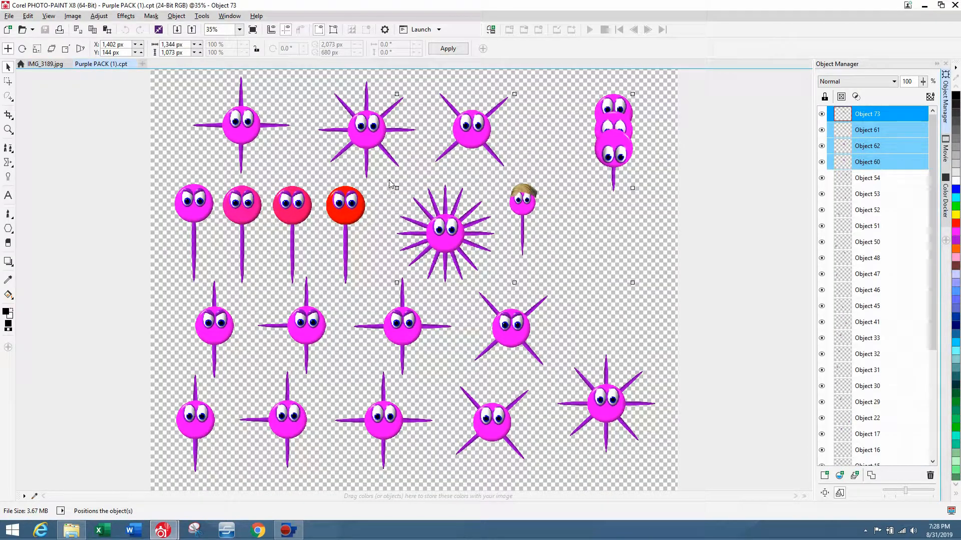
left_click(505, 292)
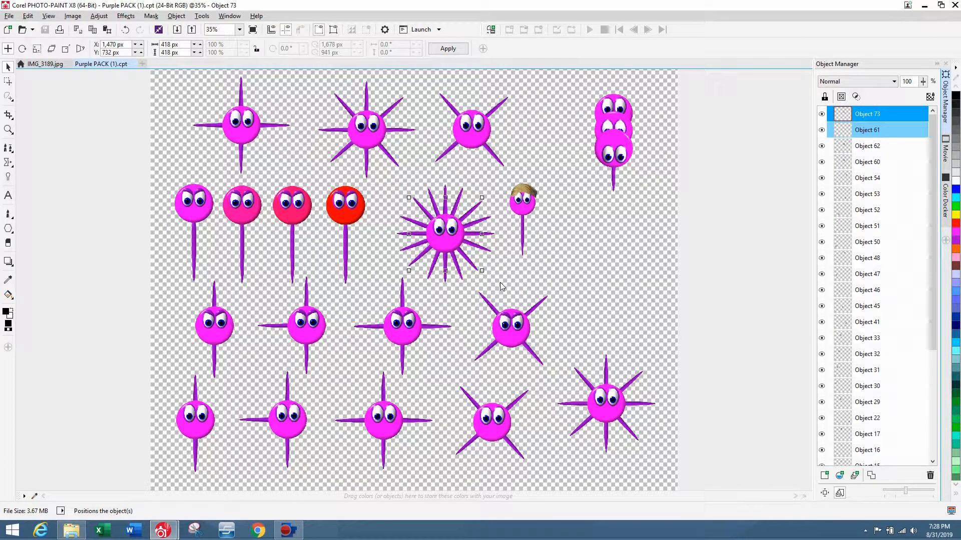
scroll(488, 271, "down", 1)
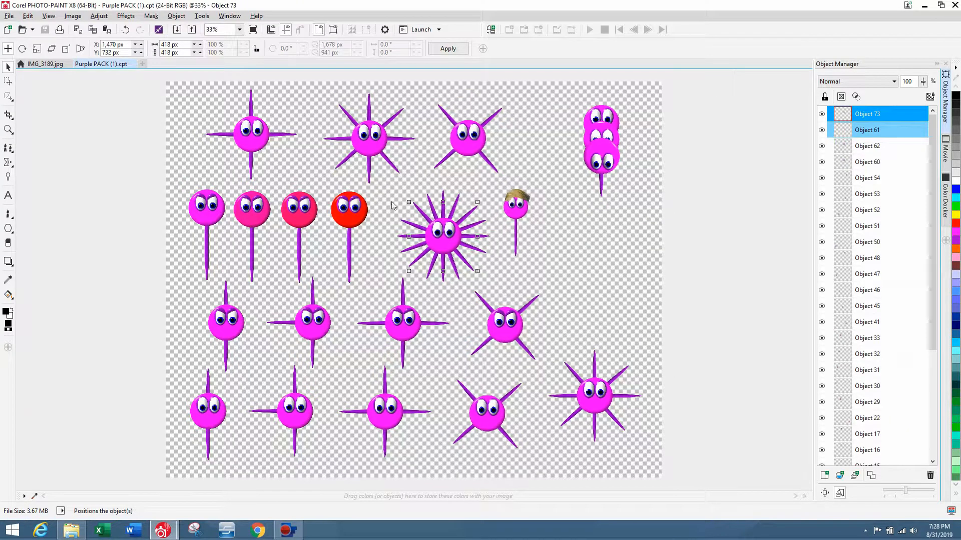
left_click(510, 294)
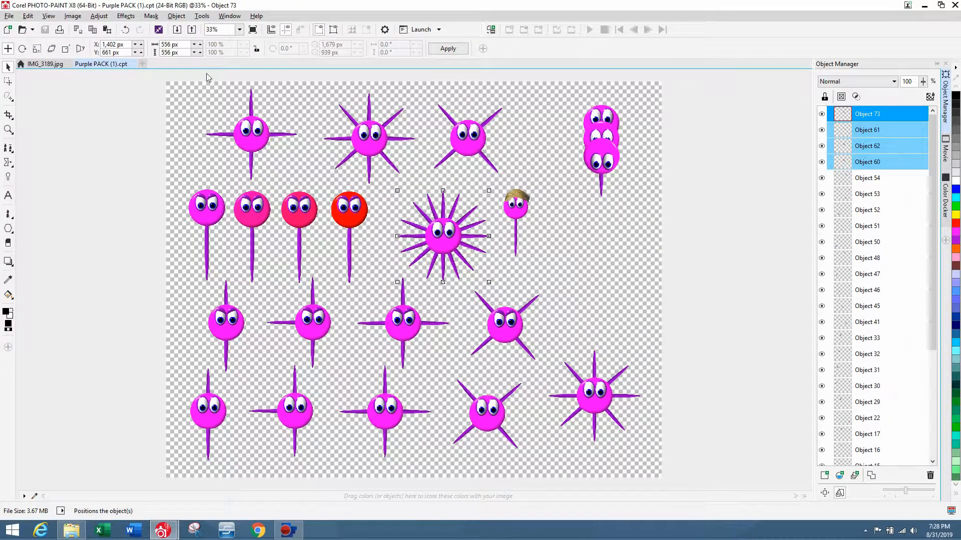
Step: Paste the copied character into IMG_3189.jpg and move it over the shoreline, slightly left of the photo's centre
left_click(44, 64)
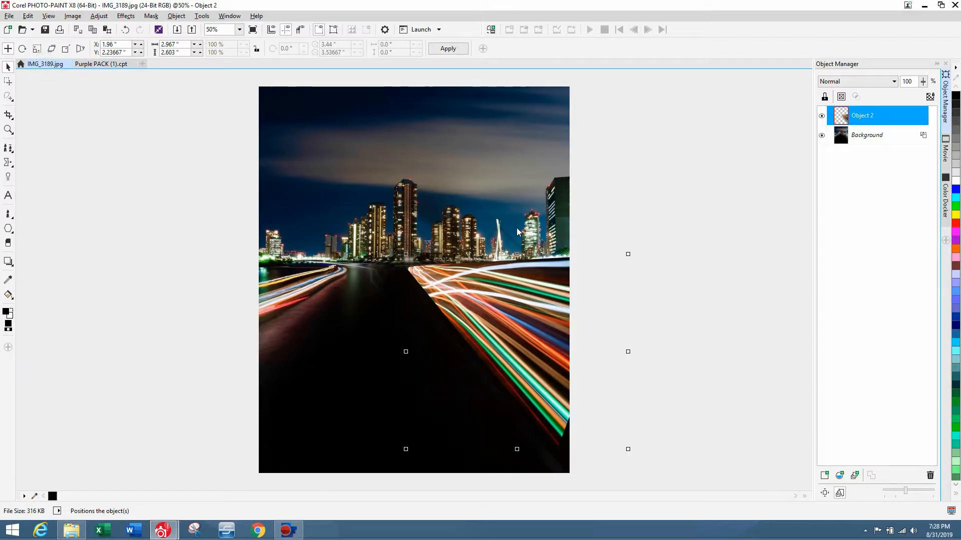
key("ctrl+v")
left_click_drag(416, 338, 429, 310)
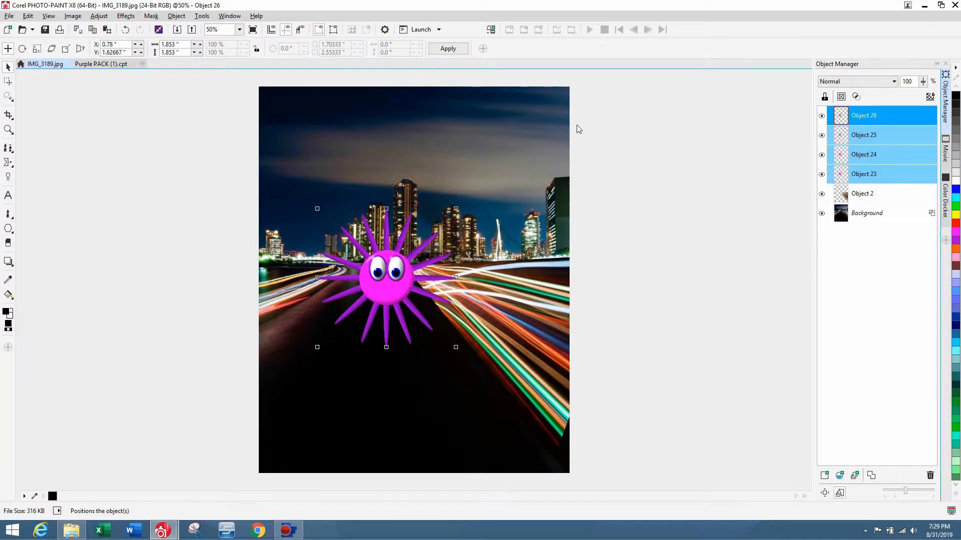
Step: Apply a Radial Blur with an amount of 25 to the character's lowest spike object, Object 23
left_click(883, 174)
left_click(128, 15)
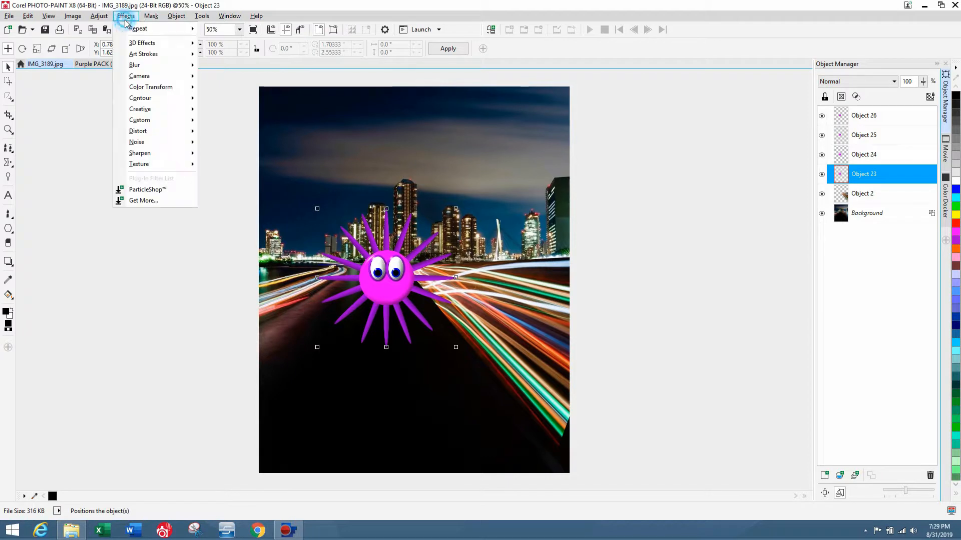
mouse_move(160, 65)
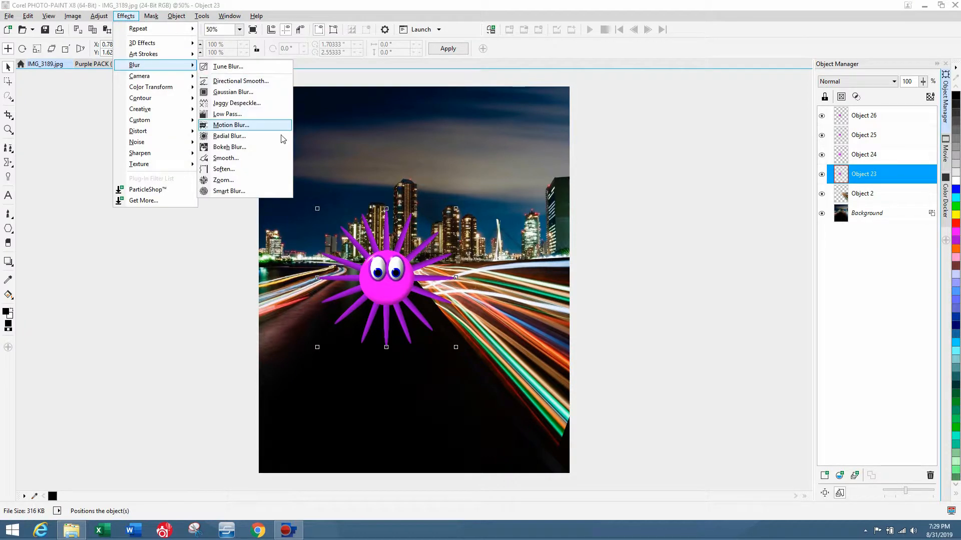
left_click(254, 143)
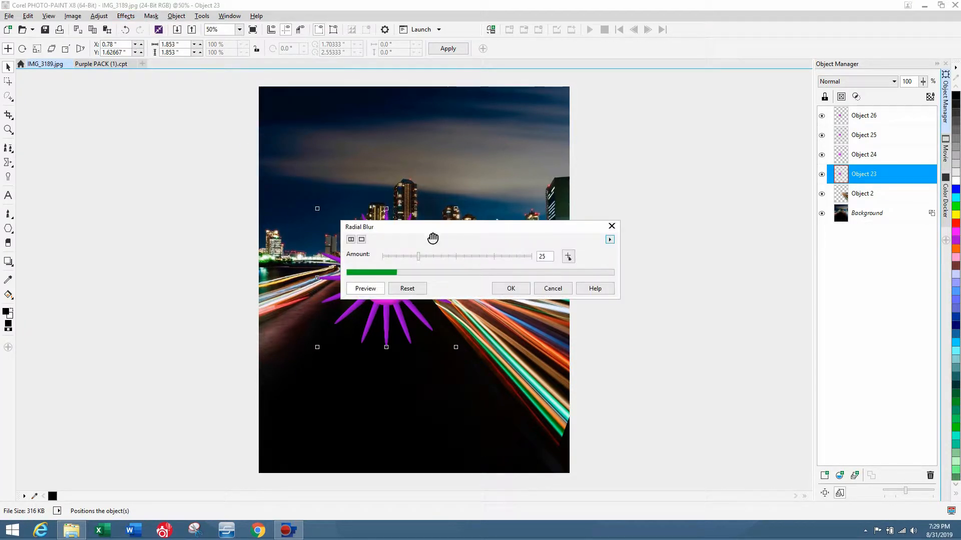
left_click_drag(446, 231, 662, 172)
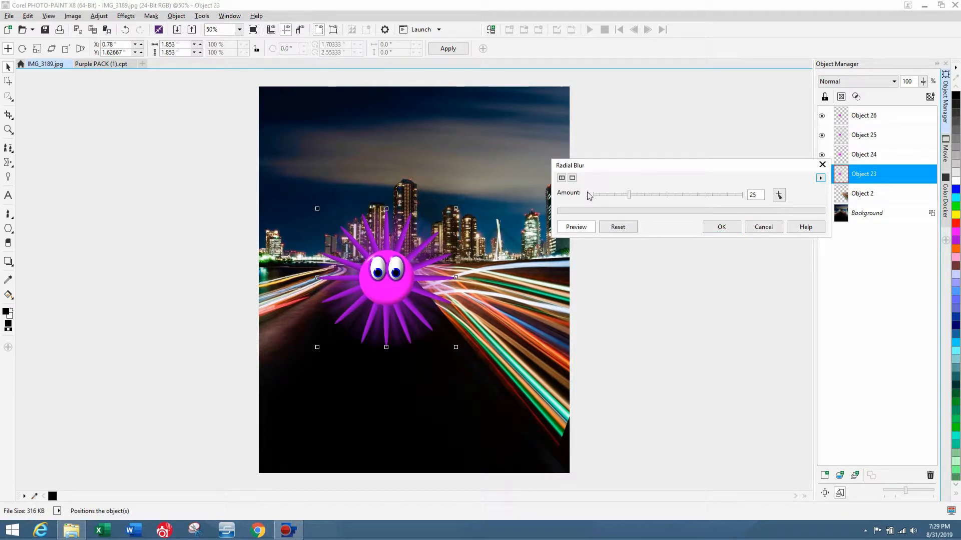
left_click(721, 227)
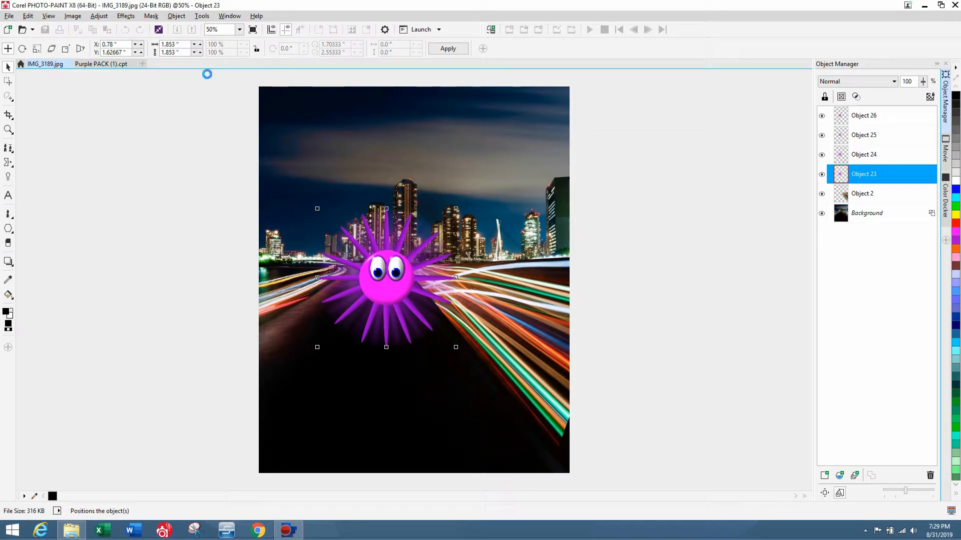
Step: Apply a Radial Blur with an amount of 25 to the next spike object, Object 24, and deselect it
left_click(858, 159)
left_click(125, 15)
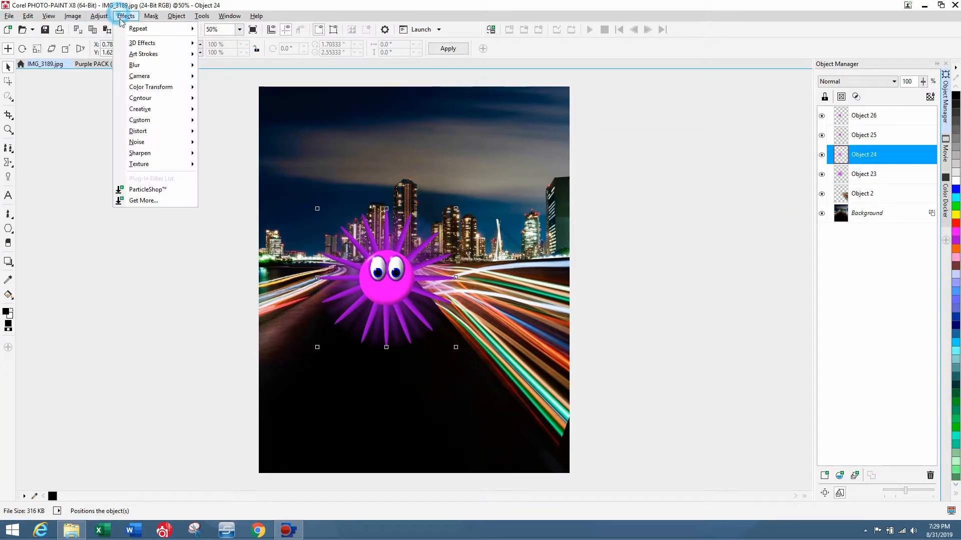
mouse_move(137, 68)
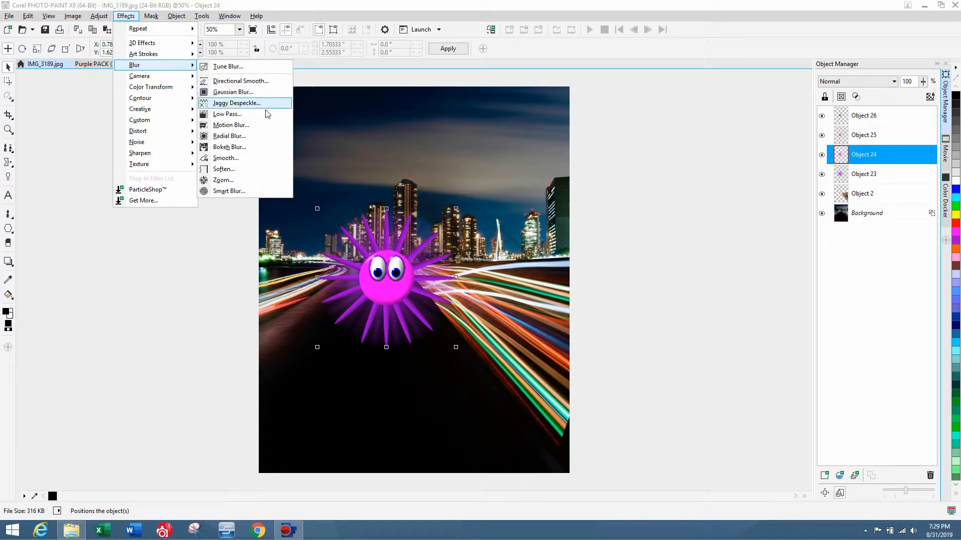
left_click(250, 136)
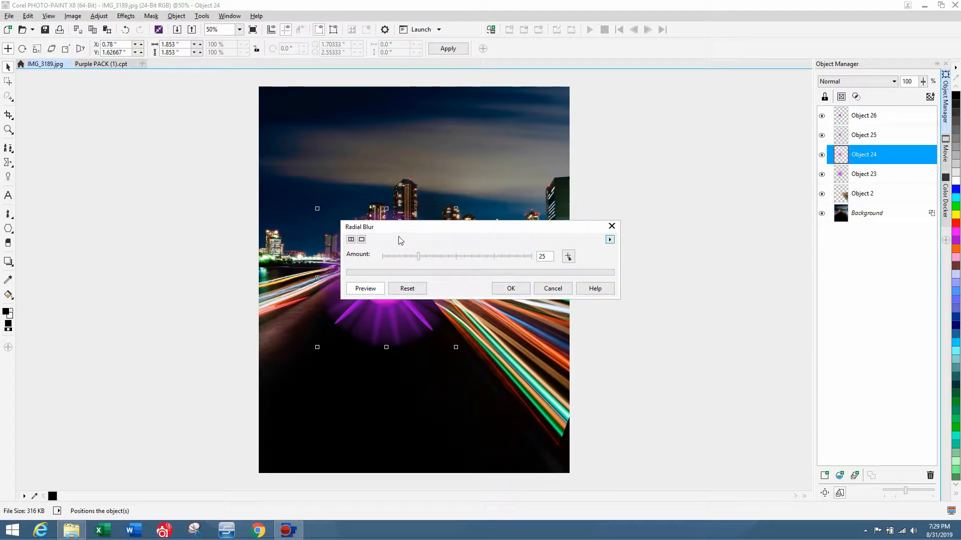
left_click_drag(402, 232, 643, 248)
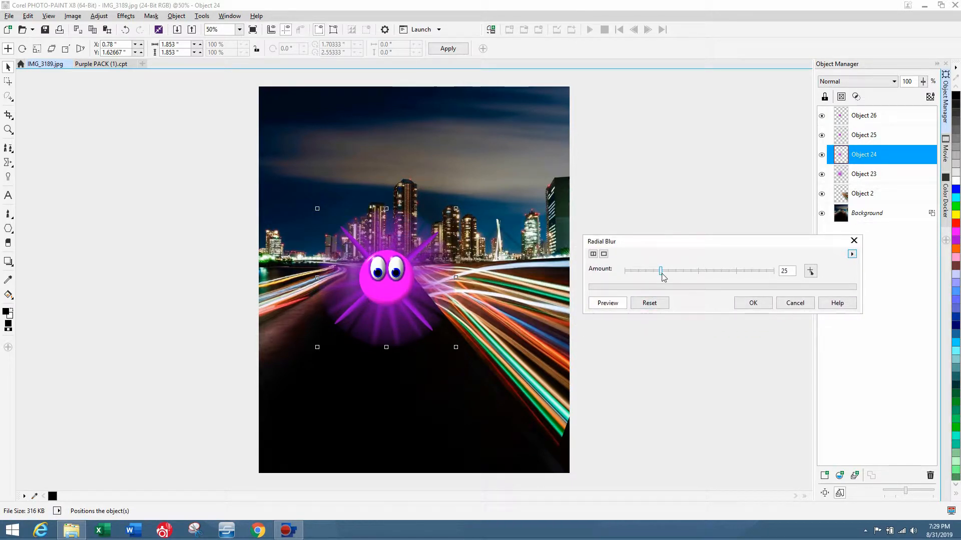
left_click(605, 307)
left_click(605, 307)
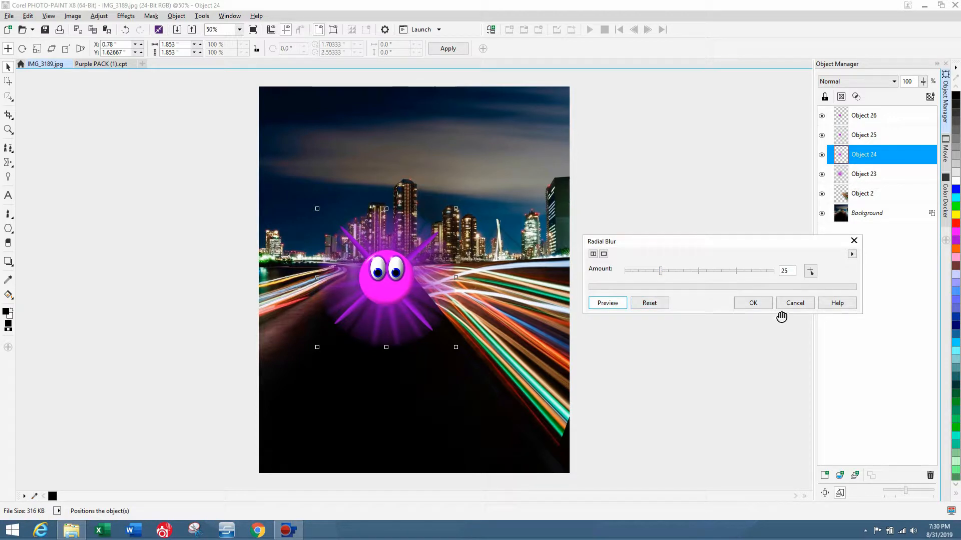
left_click(753, 303)
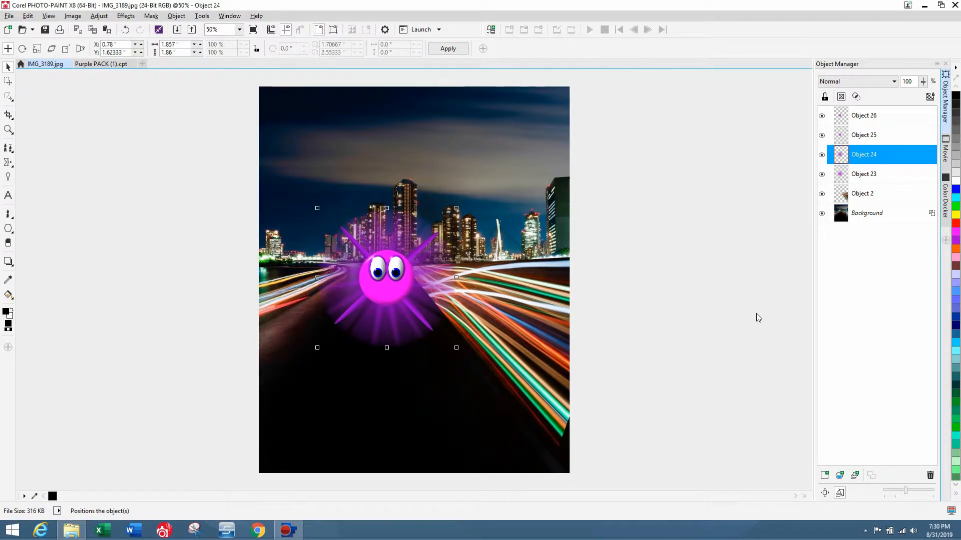
left_click(700, 311)
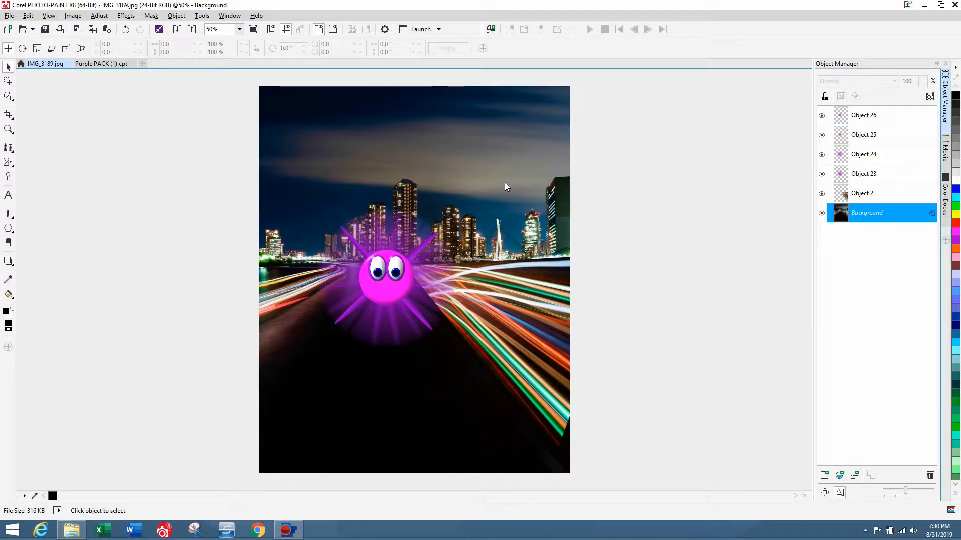
Step: Darken the character's topmost face object, Object 26, with Brightness/Contrast/Intensity at contrast -1 and intensity -50
left_click(391, 289)
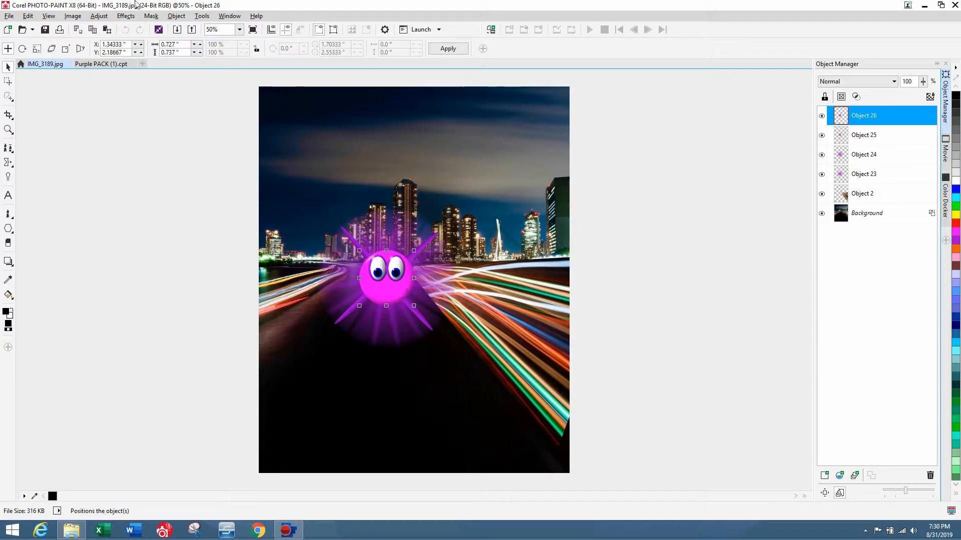
left_click(98, 16)
left_click(115, 139)
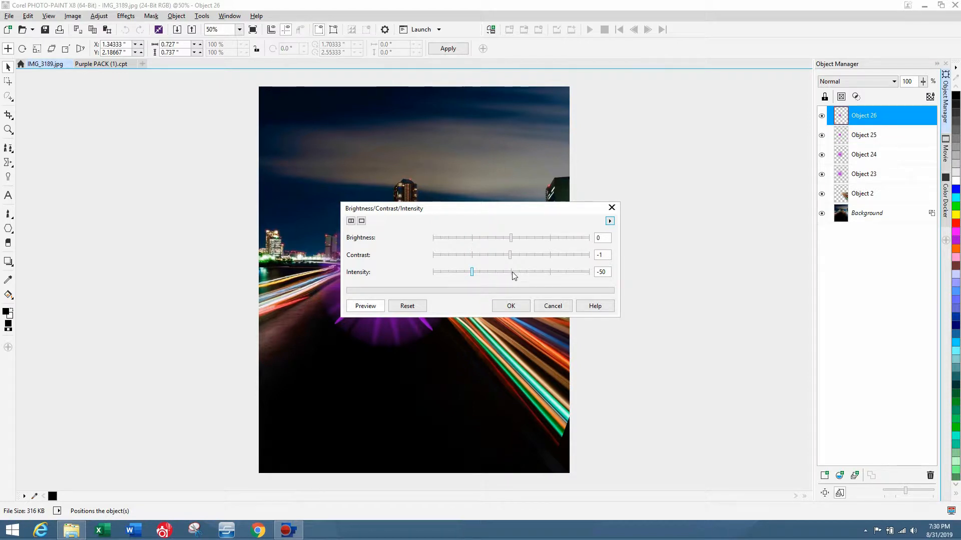
left_click_drag(495, 210, 739, 211)
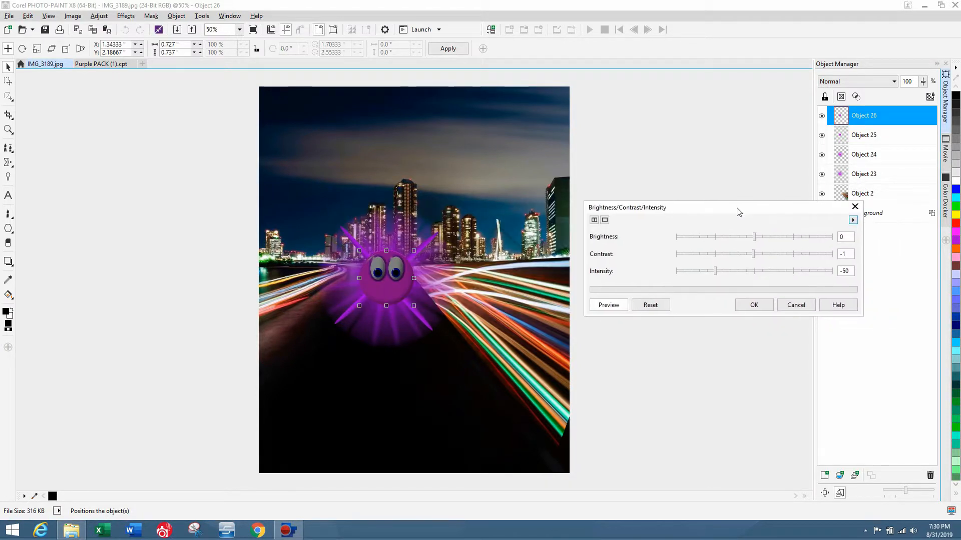
left_click(755, 306)
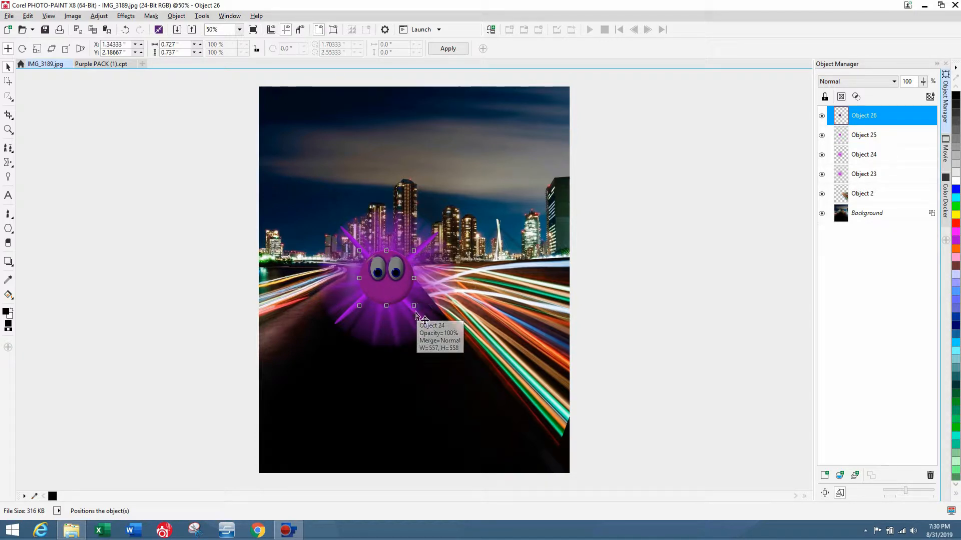
Step: Enlarge the darkened face object slightly to about 0.733 by 0.743 inches, apply the transformation and deselect it
left_click_drag(414, 303, 418, 306)
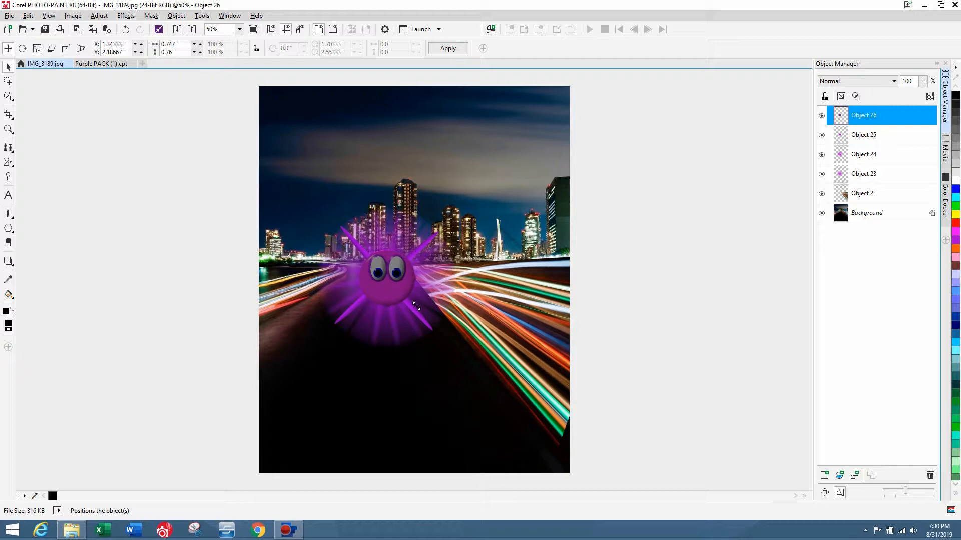
left_click_drag(416, 306, 417, 303)
left_click(451, 49)
left_click(161, 164)
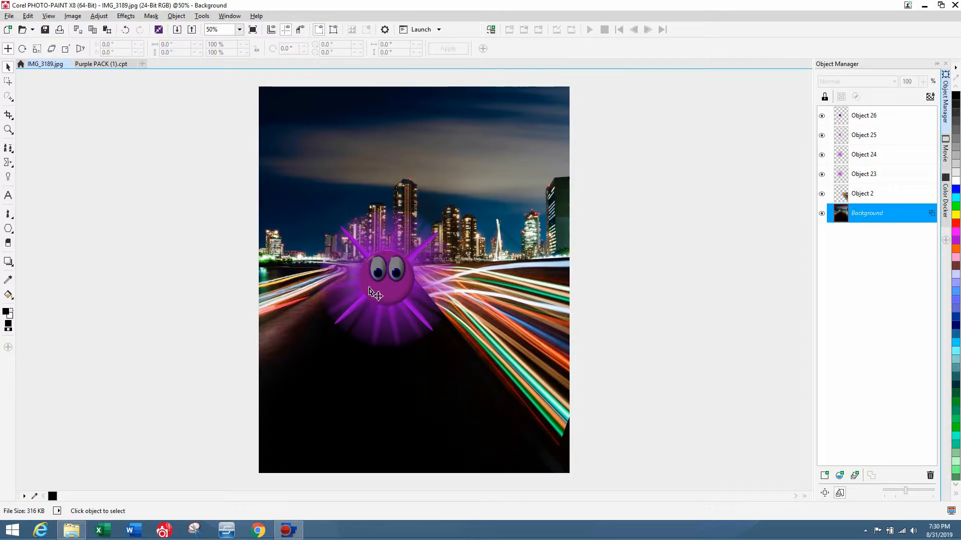
Step: Select the darkened face, Object 26, and activate the Eraser tool
left_click(381, 285)
left_click(607, 290)
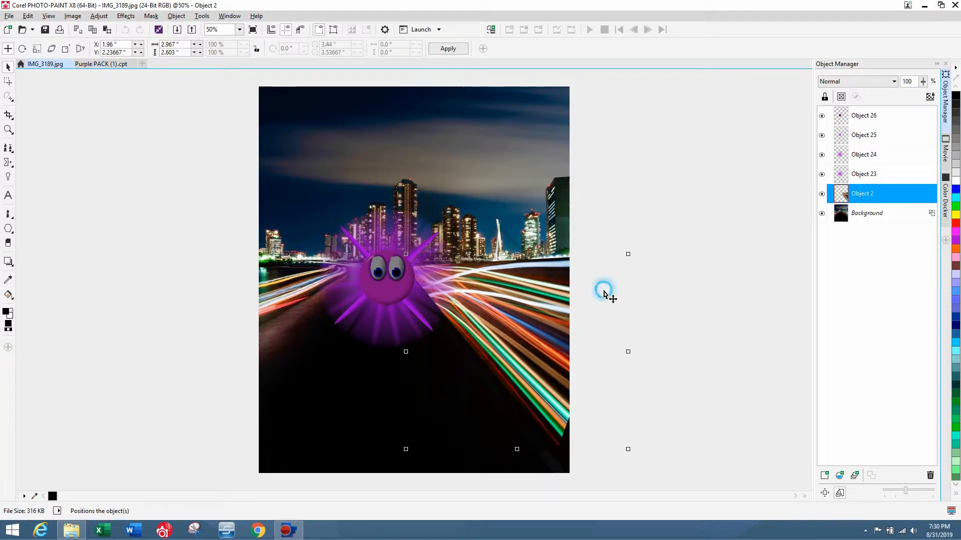
left_click(663, 252)
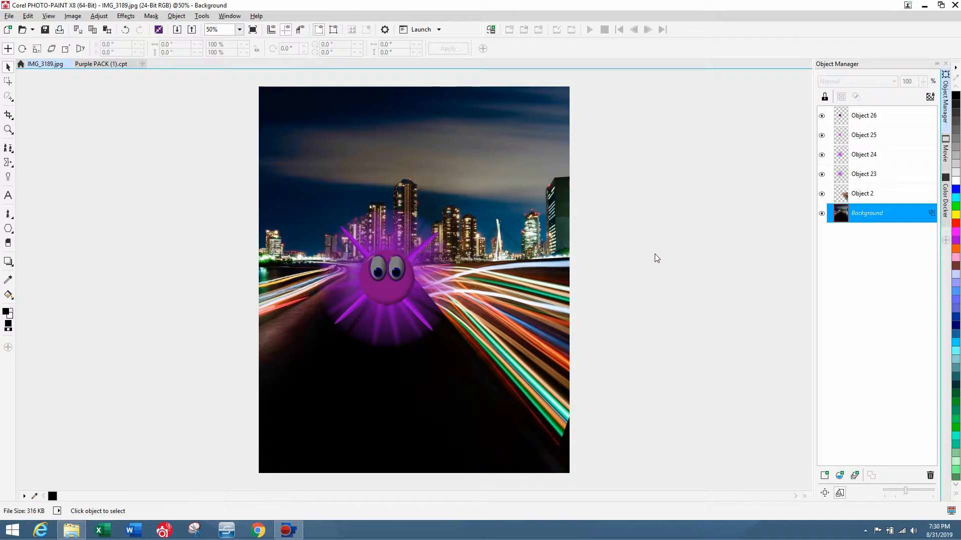
left_click(394, 284)
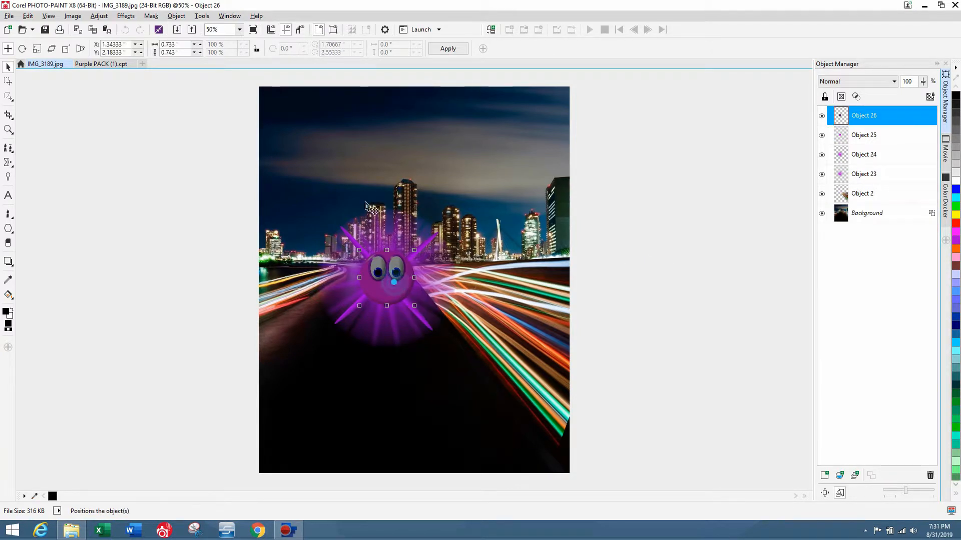
left_click(8, 243)
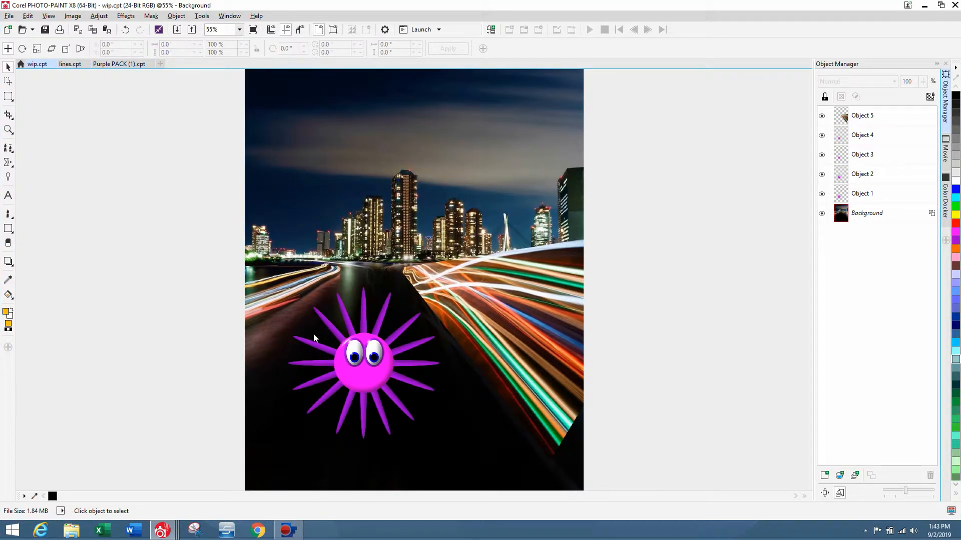
Step: In wip.cpt, apply a Radial Blur with an amount of 25 to the character's lowest spike object, Object 1
left_click_drag(222, 263, 458, 460)
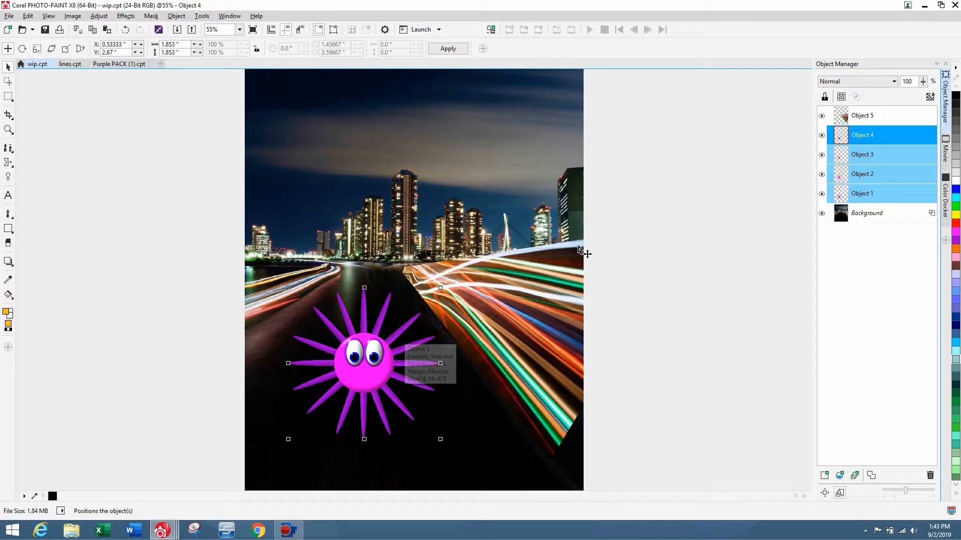
left_click(733, 376)
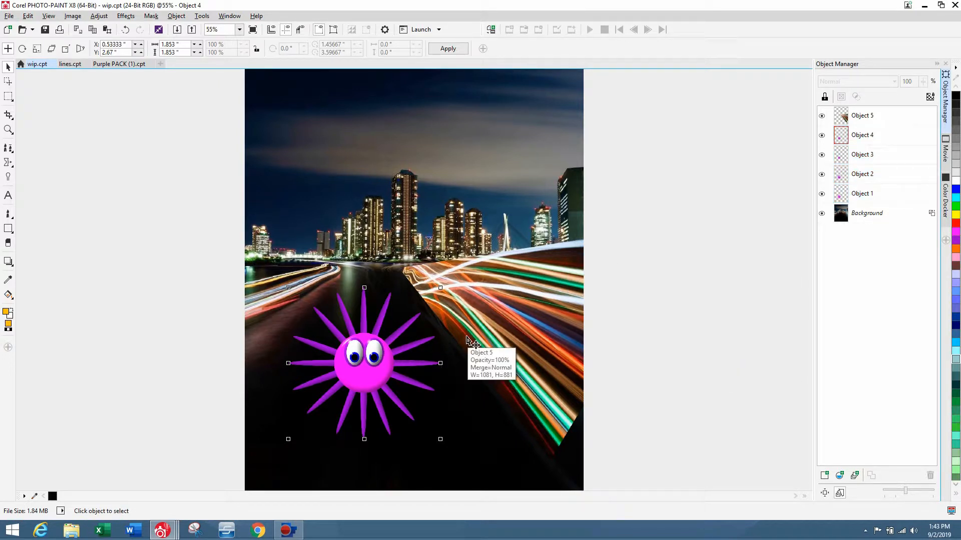
left_click(851, 191)
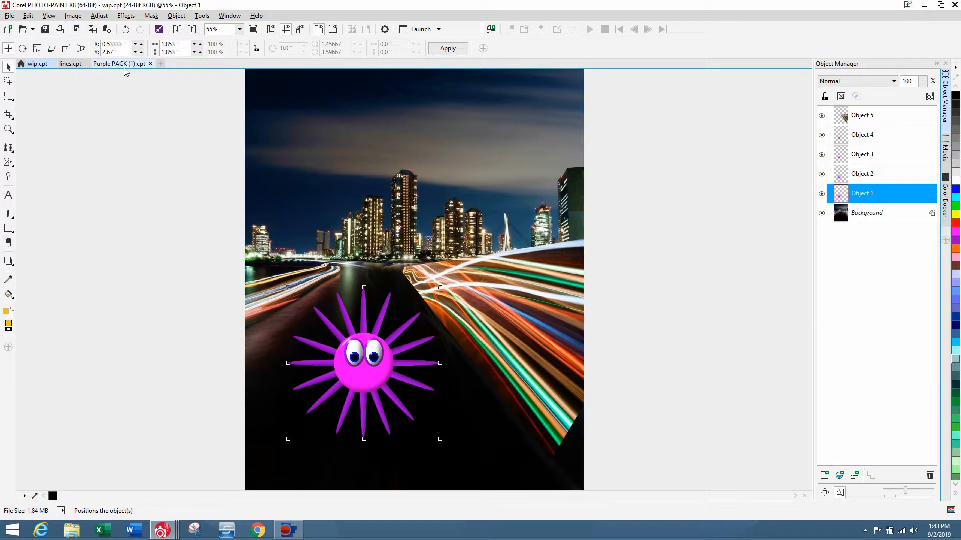
left_click(126, 16)
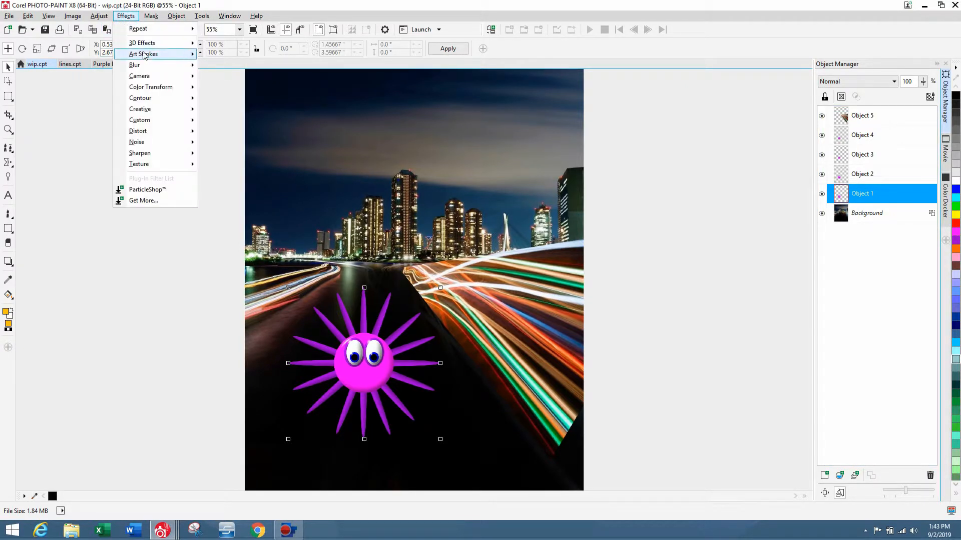
mouse_move(146, 66)
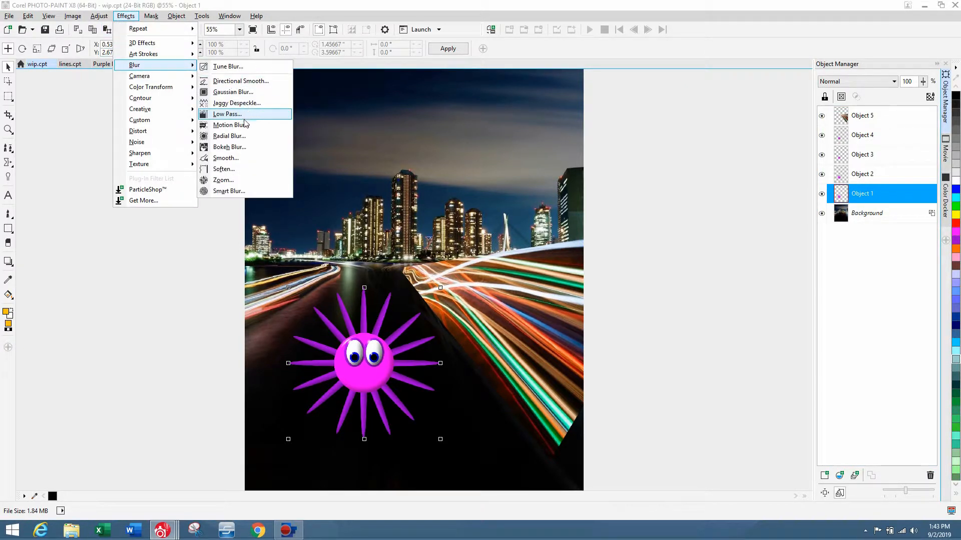
left_click(244, 137)
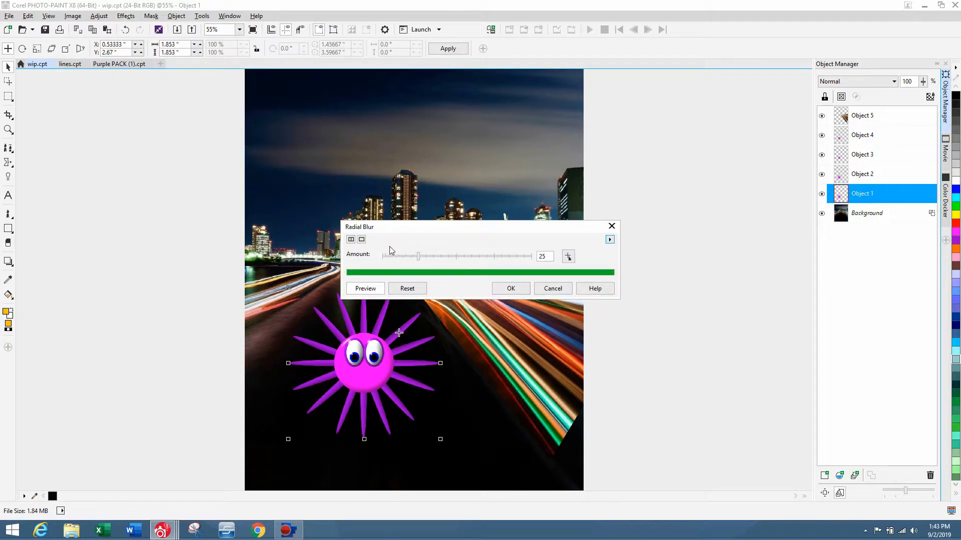
left_click(511, 288)
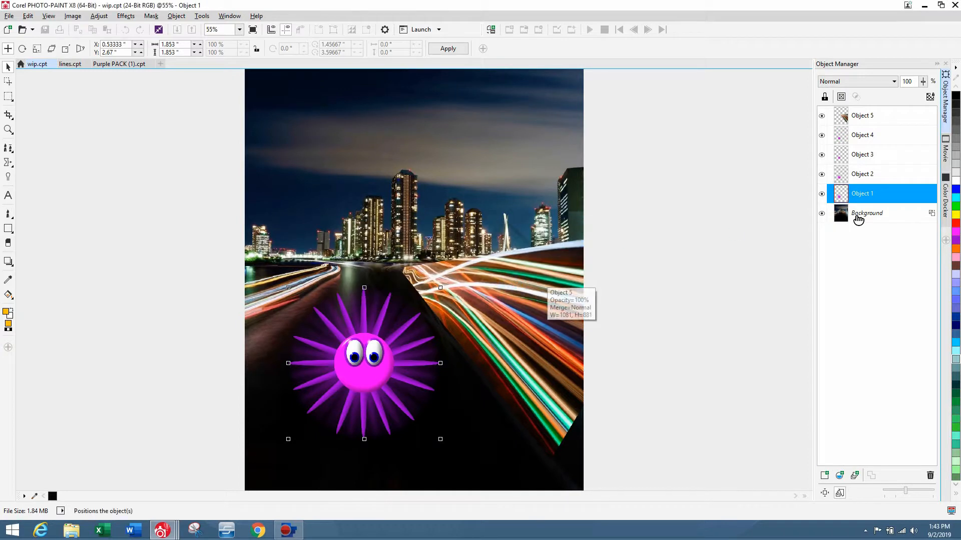
Step: Apply a Radial Blur with an amount of 25 to the next spike object, Object 2
left_click(864, 178)
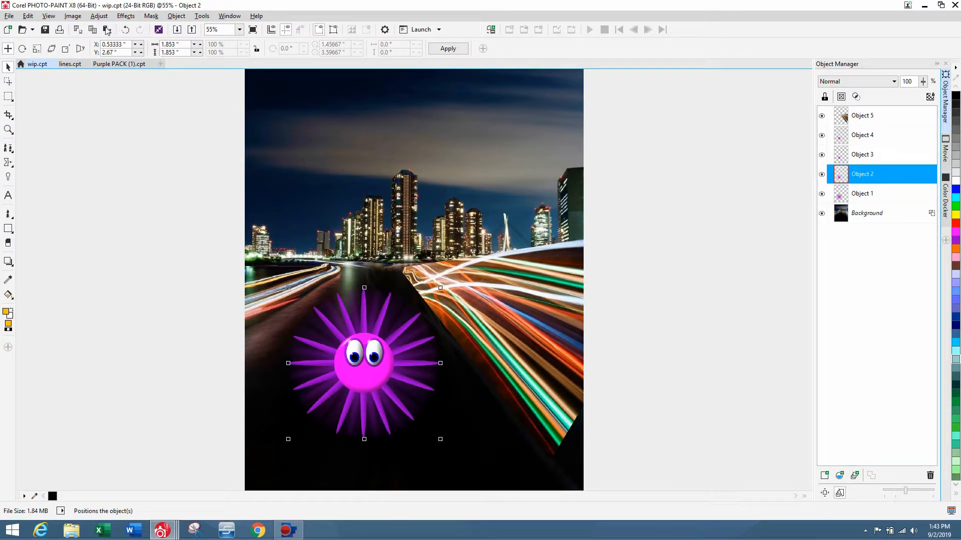
left_click(126, 15)
mouse_move(134, 65)
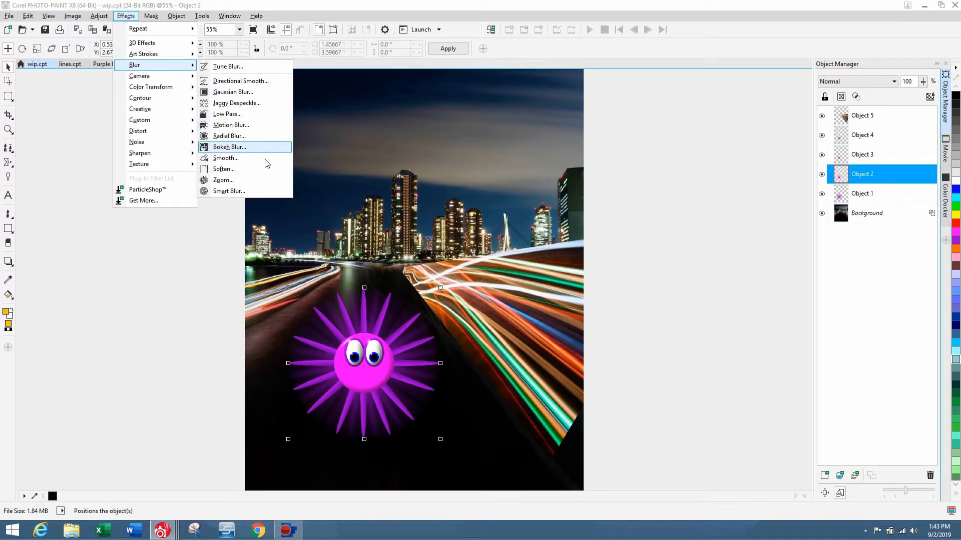
left_click(257, 137)
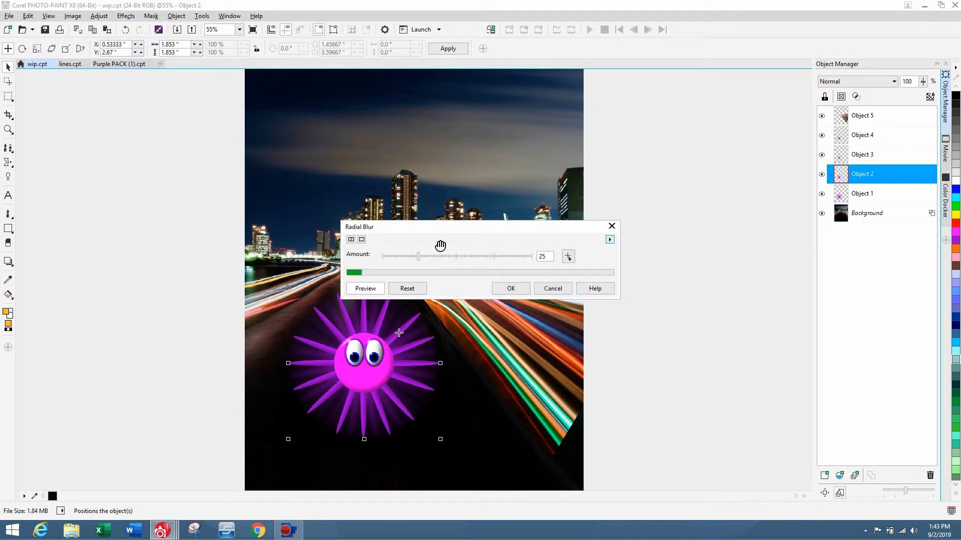
left_click(500, 289)
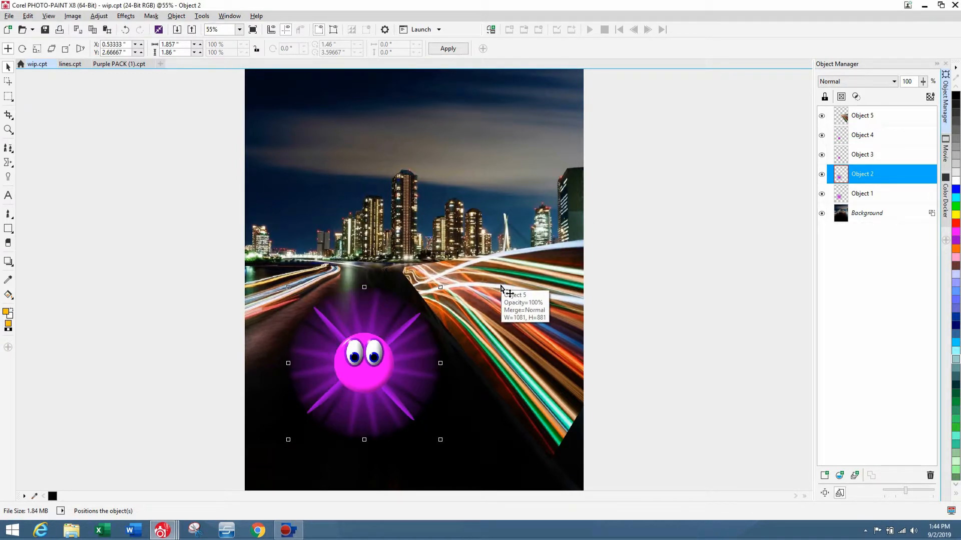
Step: Darken the top face object, Object 4, with contrast -1 and intensity -50, and enlarge it slightly to about 0.75 by 0.763 inches
left_click(861, 135)
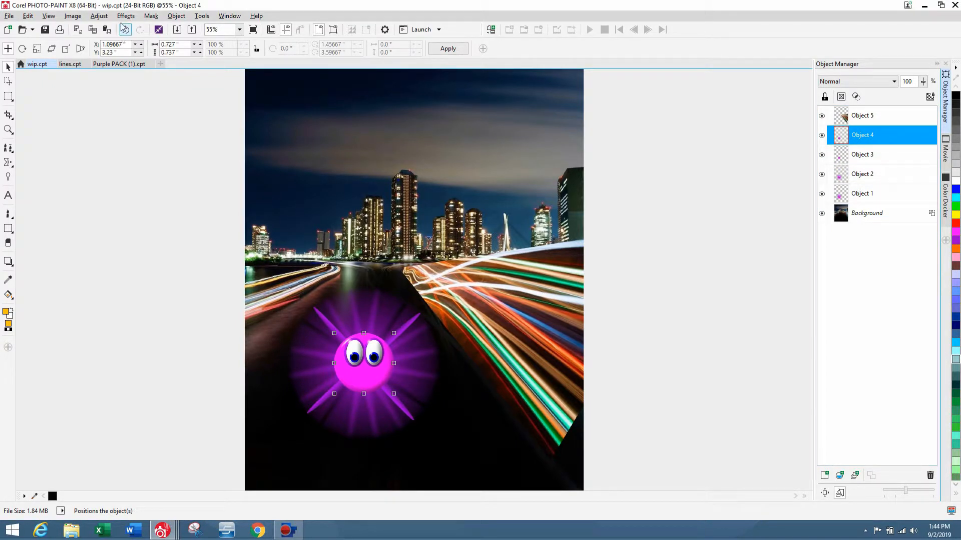
left_click(99, 15)
left_click(125, 139)
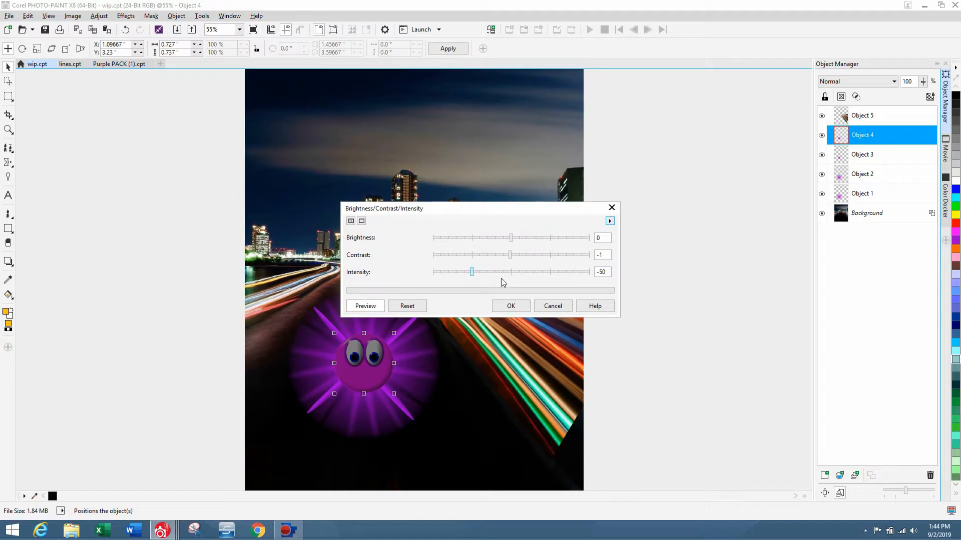
left_click(509, 306)
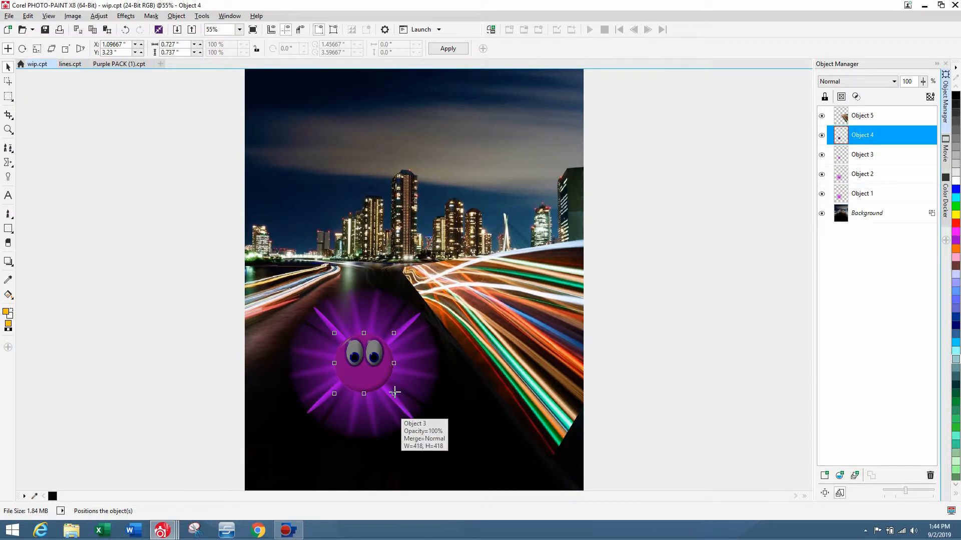
left_click_drag(395, 394, 395, 394)
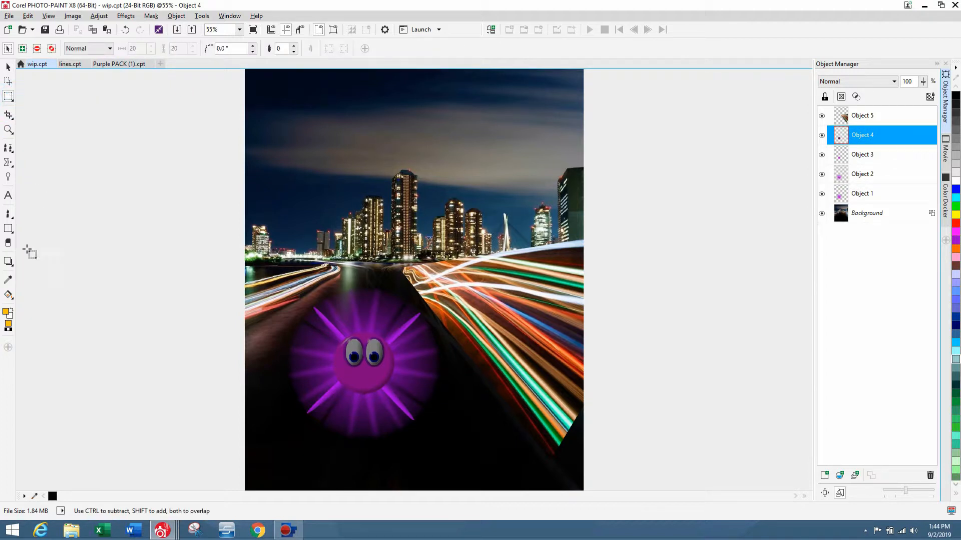
Step: Erase the centre of the darkened Object 4 with a soft round eraser of size 182, keeping a shaded rim around the face, and deselect it
left_click(8, 244)
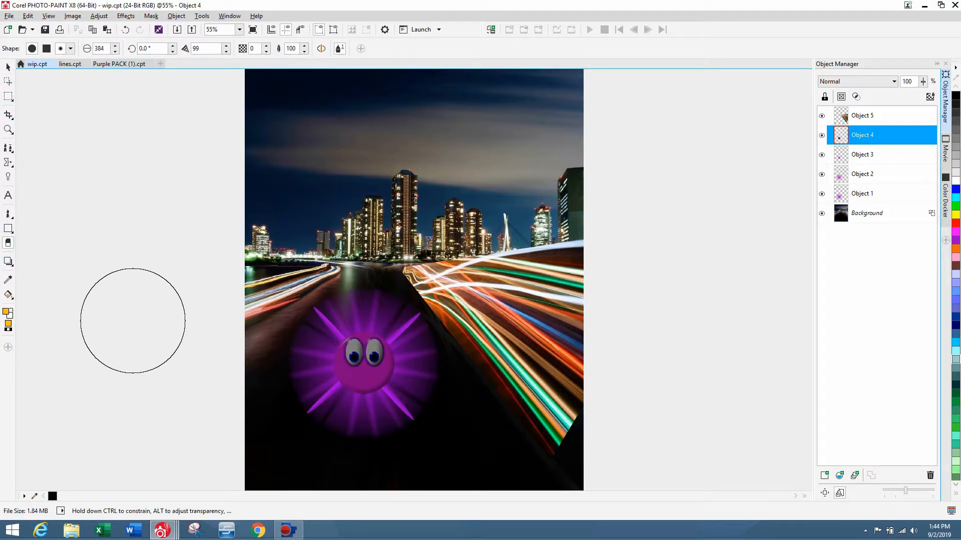
left_click(131, 320)
mouse_move(131, 319)
left_mouse_down()
mouse_move(131, 310)
mouse_move(130, 329)
left_mouse_up()
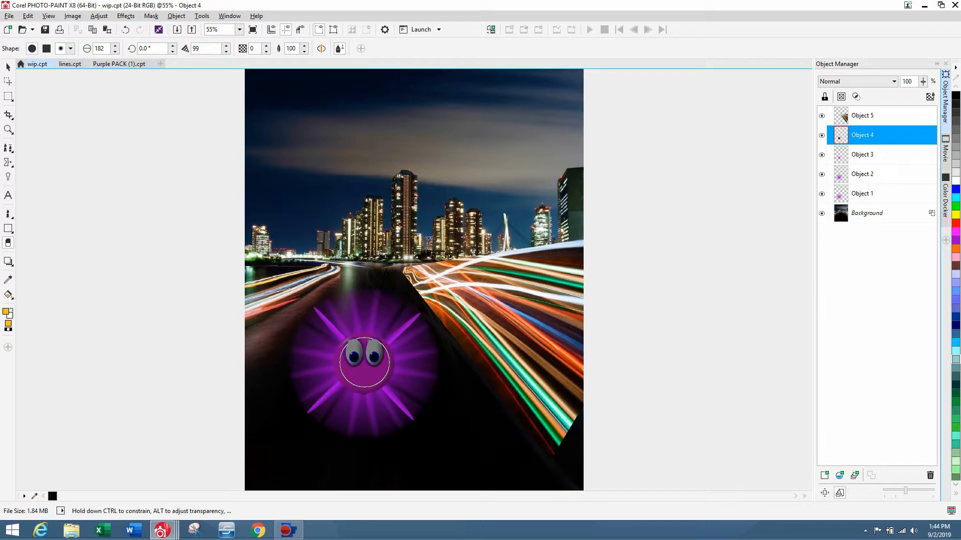
left_click(364, 359)
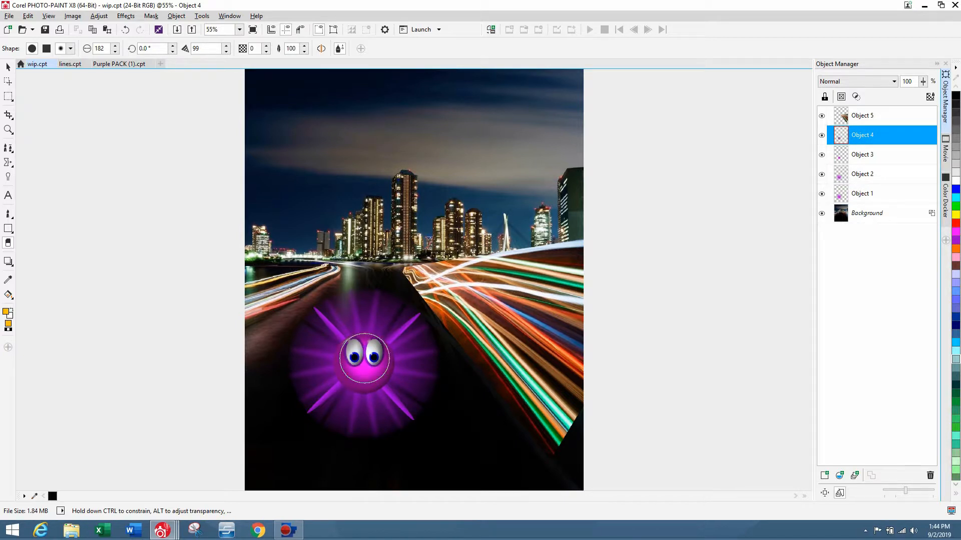
left_click(364, 359)
left_click(363, 366)
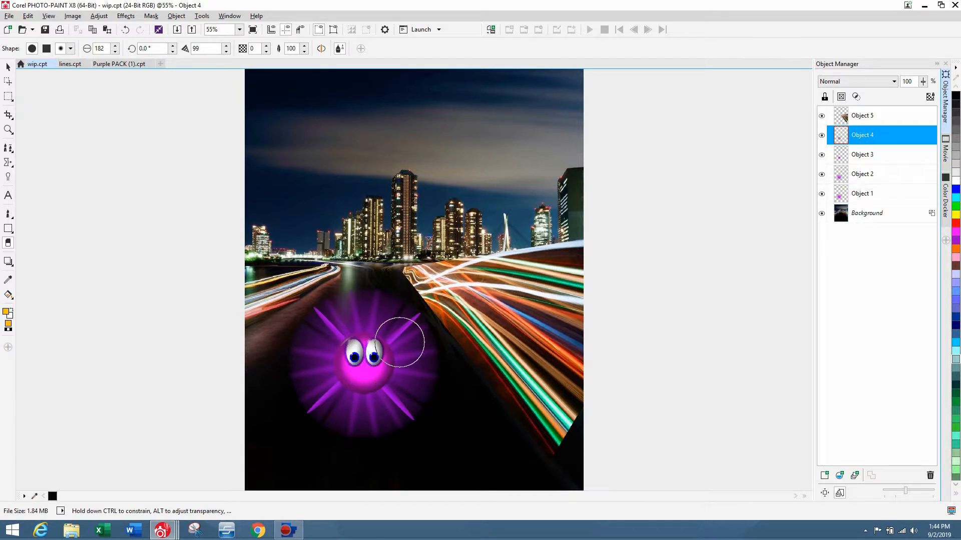
left_click(362, 364)
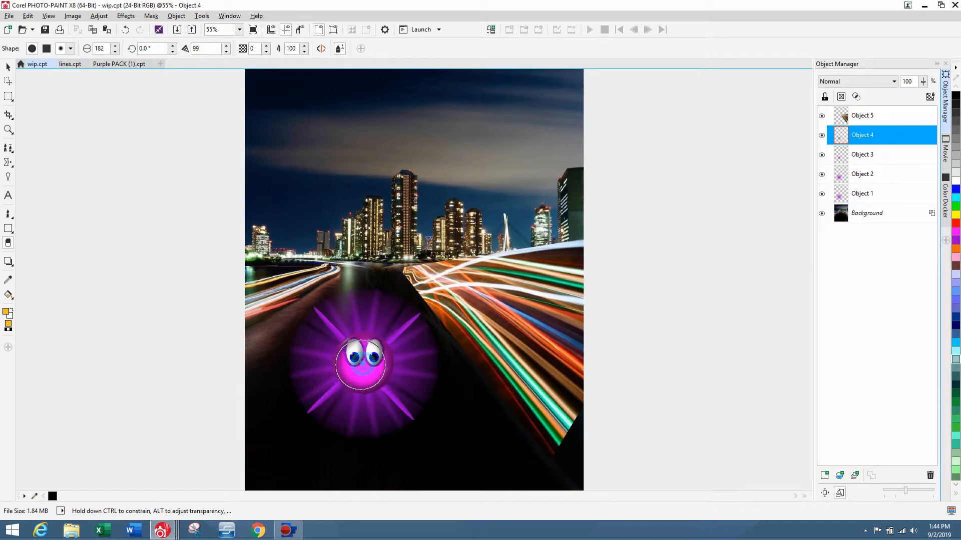
left_click(361, 365)
left_click(365, 365)
left_click(368, 363)
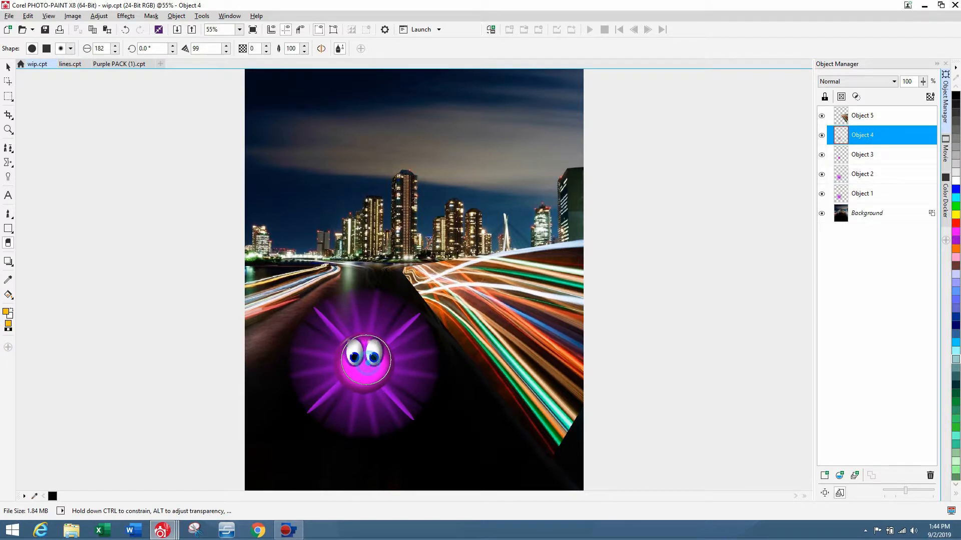
left_click(365, 358)
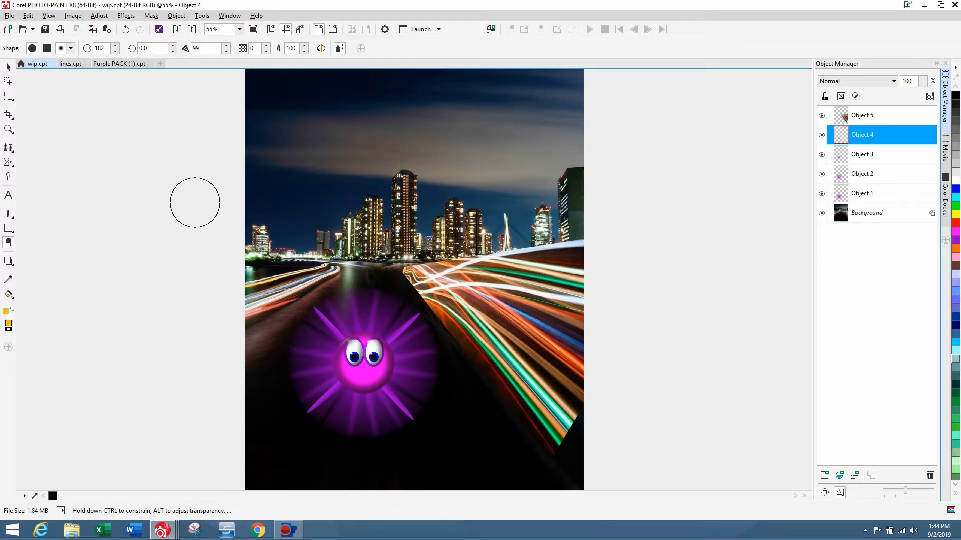
left_click(8, 67)
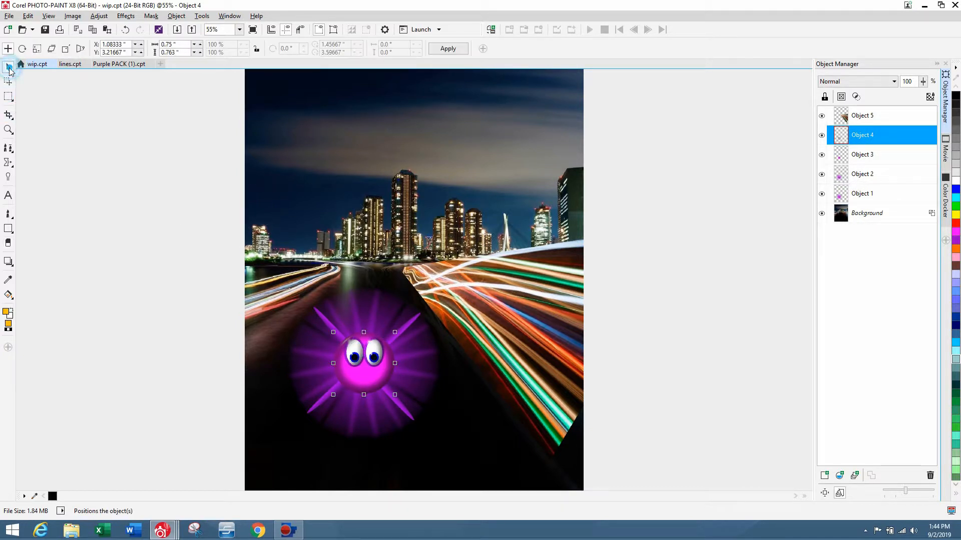
left_click(622, 339)
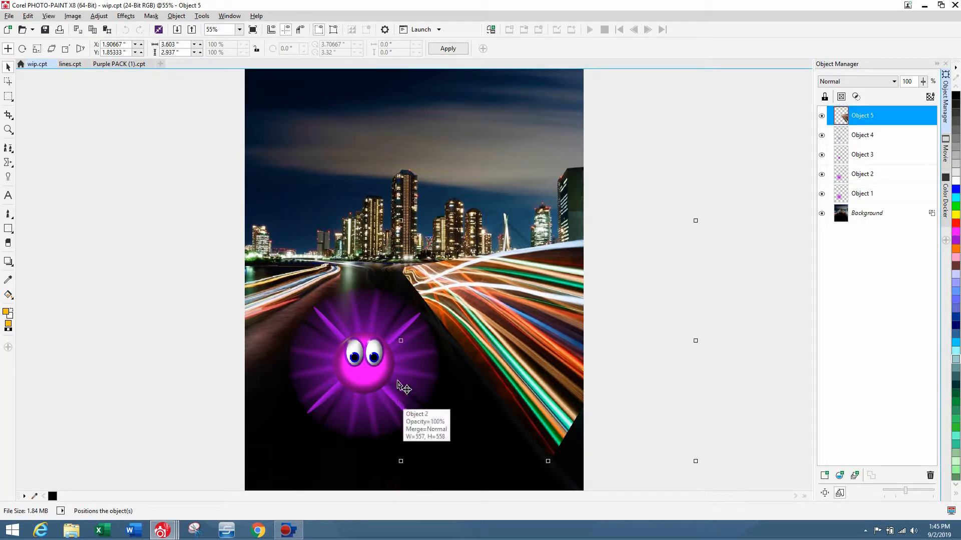
left_click(672, 281)
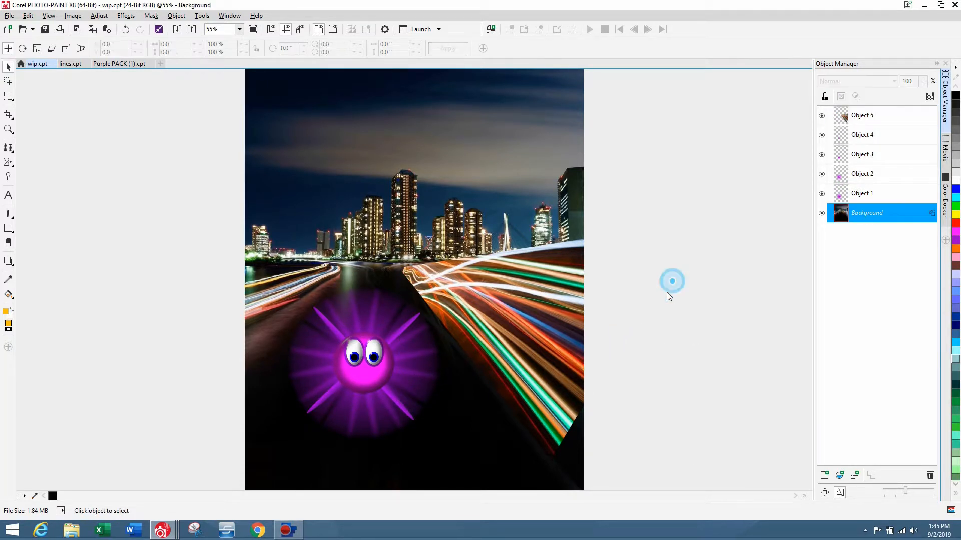
left_click(8, 97)
scroll(342, 280, "up", 1)
scroll(342, 279, "up", 1)
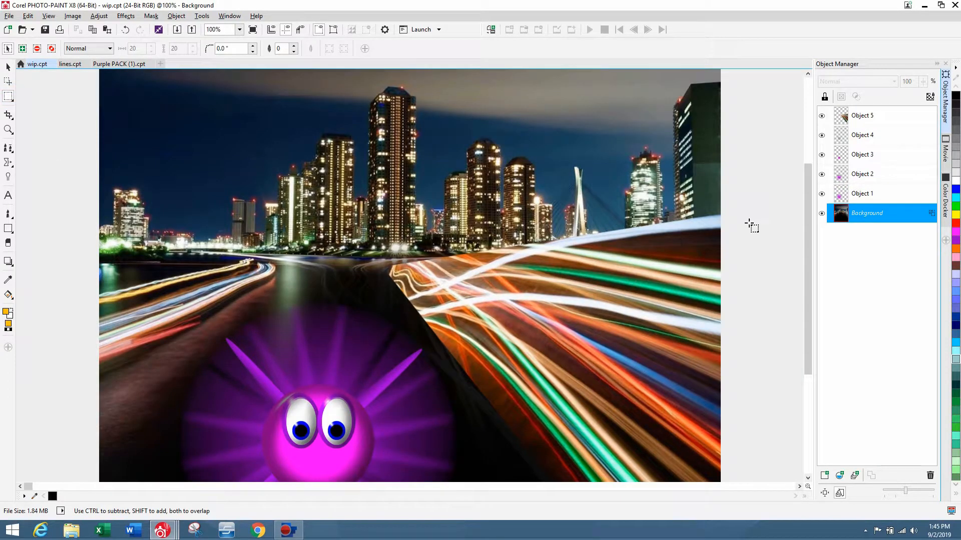
left_click_drag(804, 226, 804, 324)
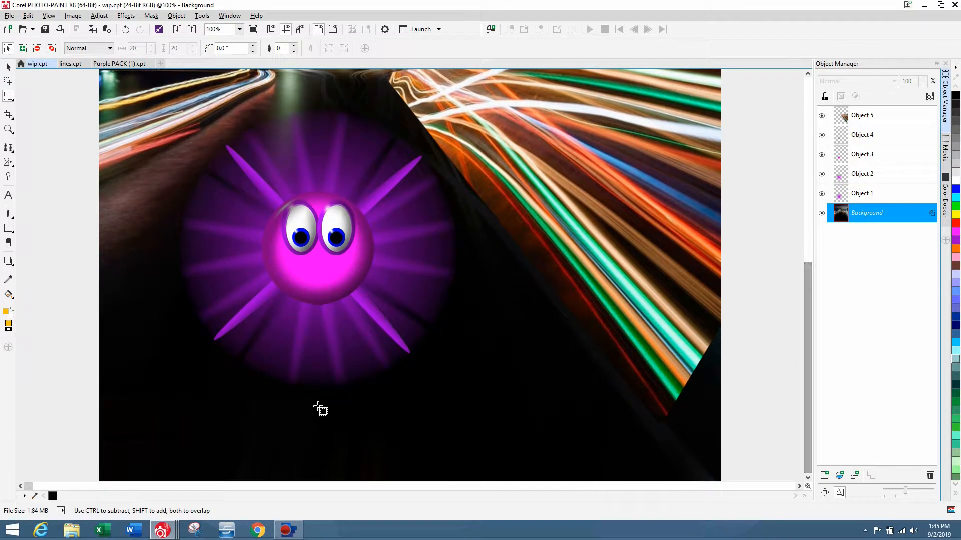
left_click_drag(377, 396, 403, 303)
key("Delete")
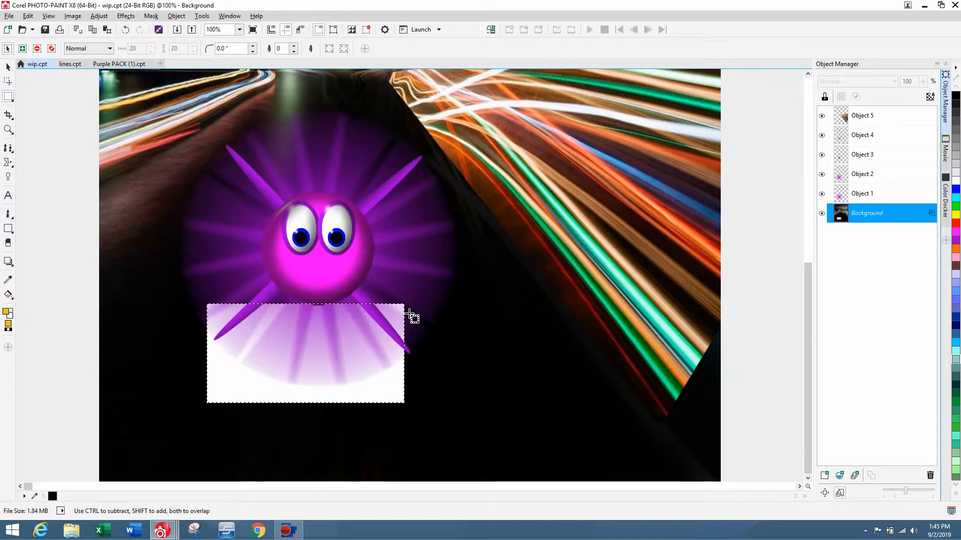
key("ctrl+z")
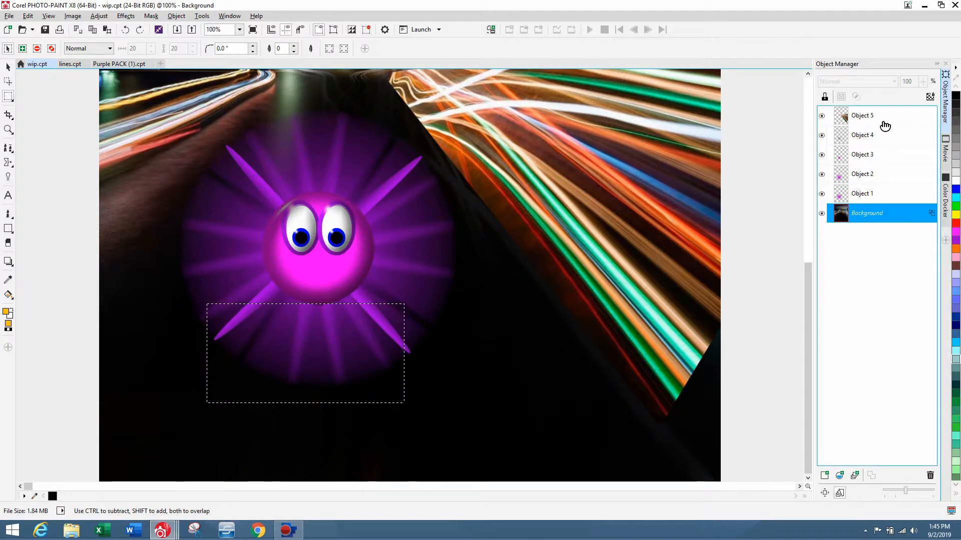
left_click(877, 135)
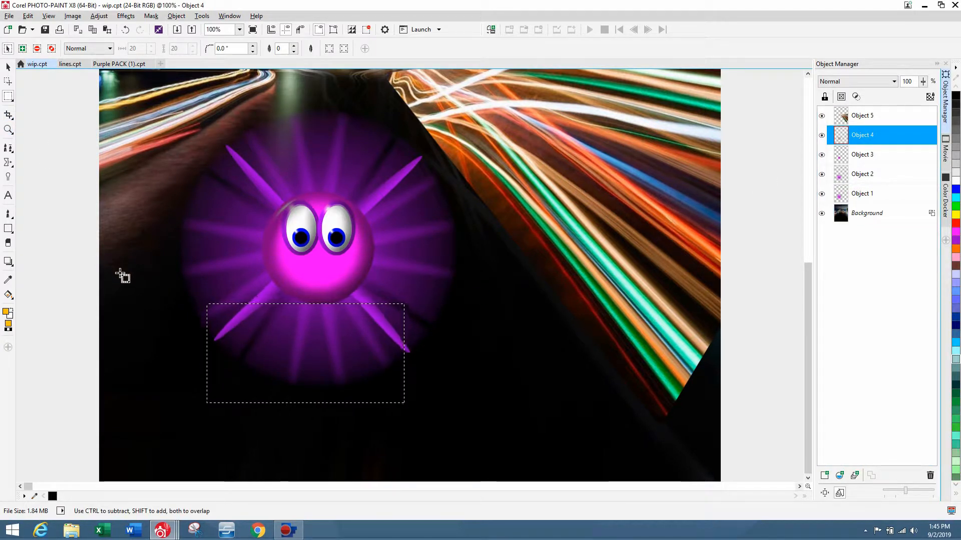
left_click(85, 282)
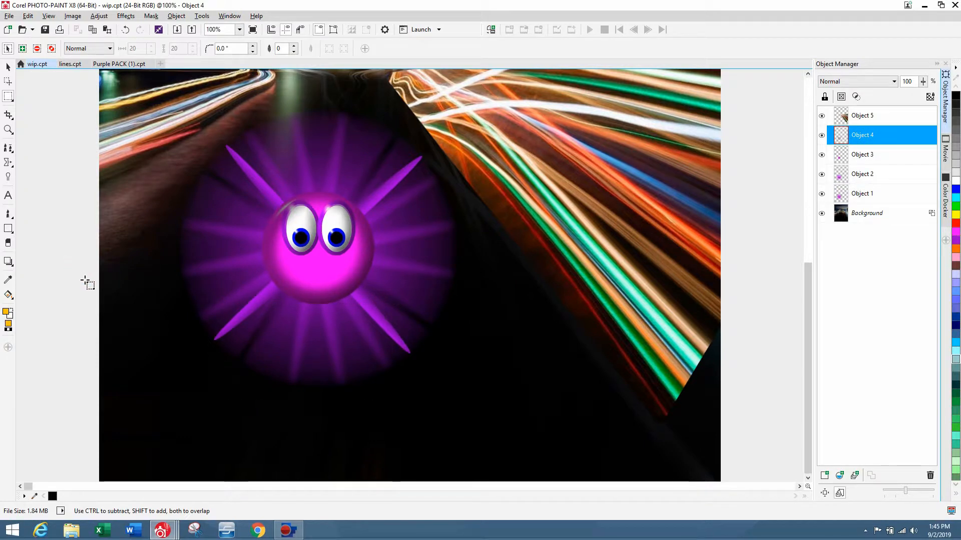
scroll(96, 281, "down", 2)
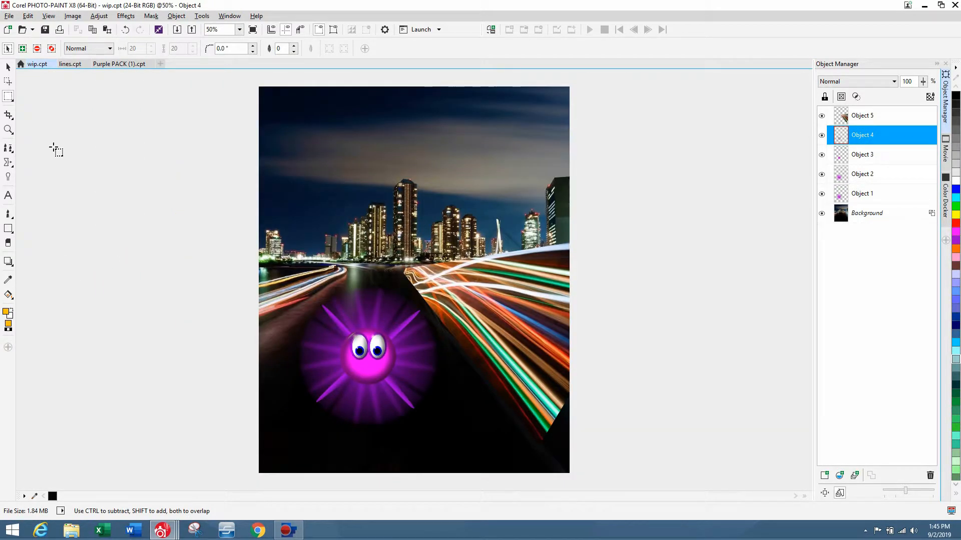
left_click(7, 68)
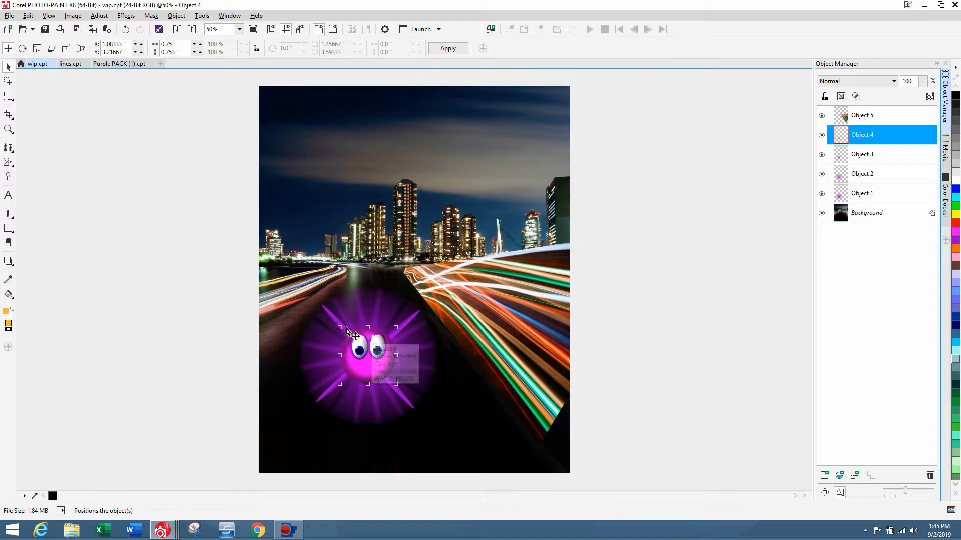
left_click(202, 346)
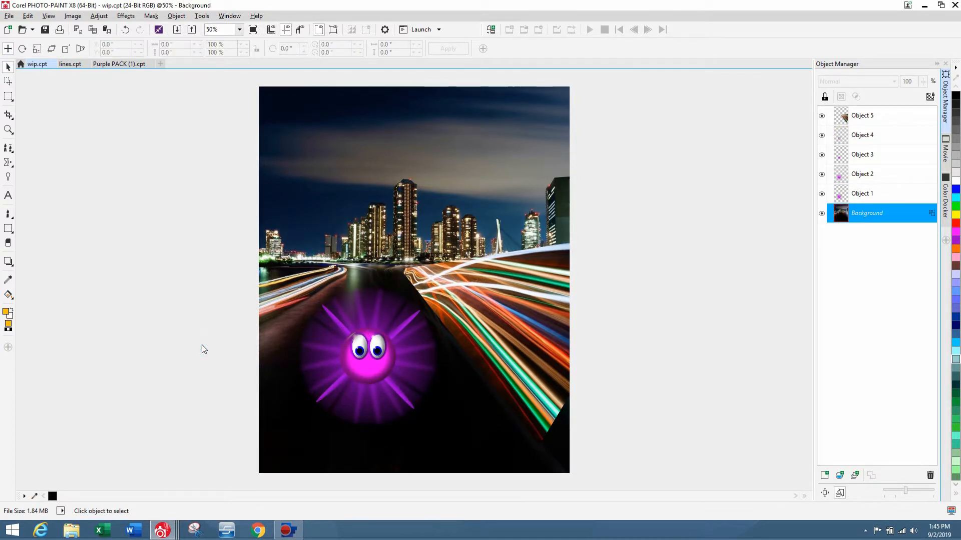
Step: Select the character's four objects, Object 1 to Object 4, and combine them into a single object
scroll(202, 344, "up", 1)
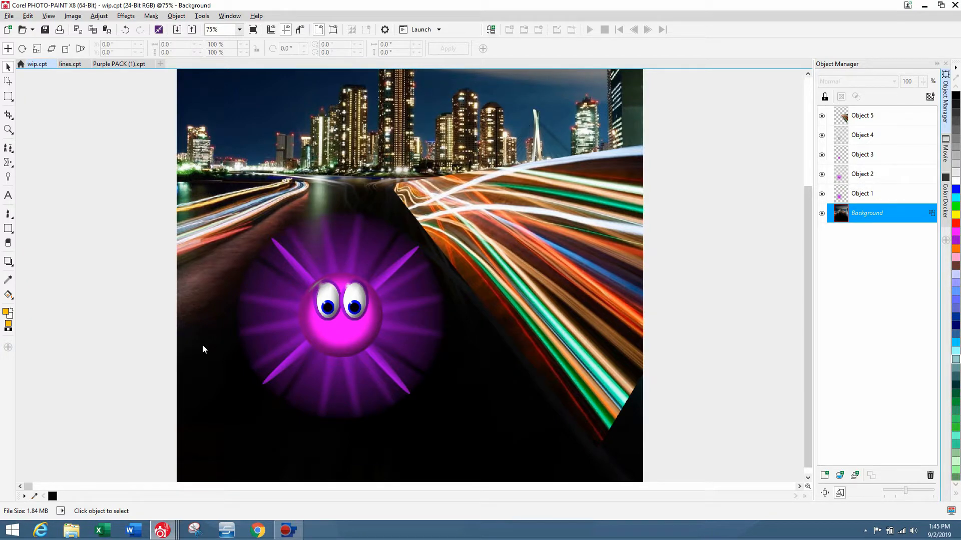
scroll(202, 345, "down", 2)
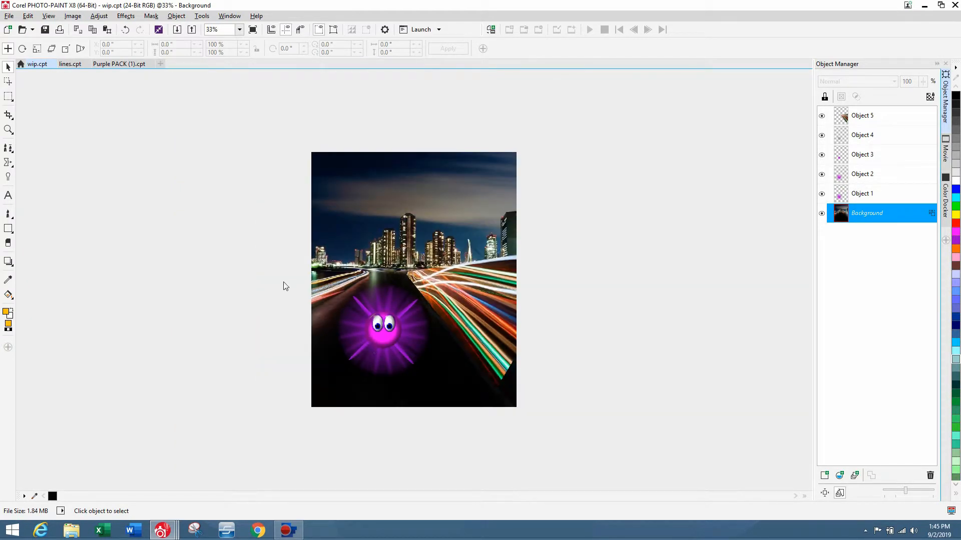
left_click_drag(270, 267, 440, 433)
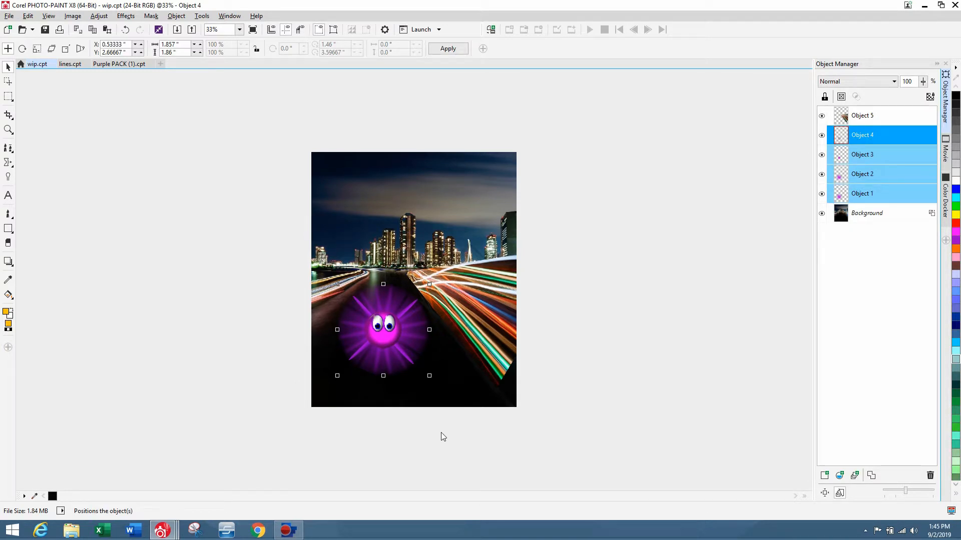
key("ctrl+Down")
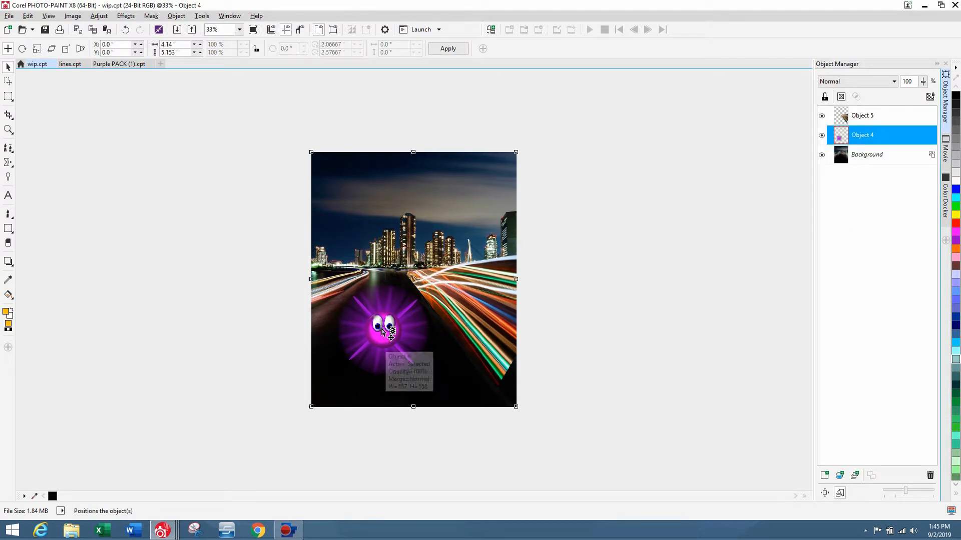
Step: Stack the combined character above the light trails object and move it over the inner end of the trails, about X 1.09, Y 1.57 inches
mouse_move(382, 328)
left_mouse_down()
mouse_move(420, 279)
mouse_move(368, 329)
left_mouse_up()
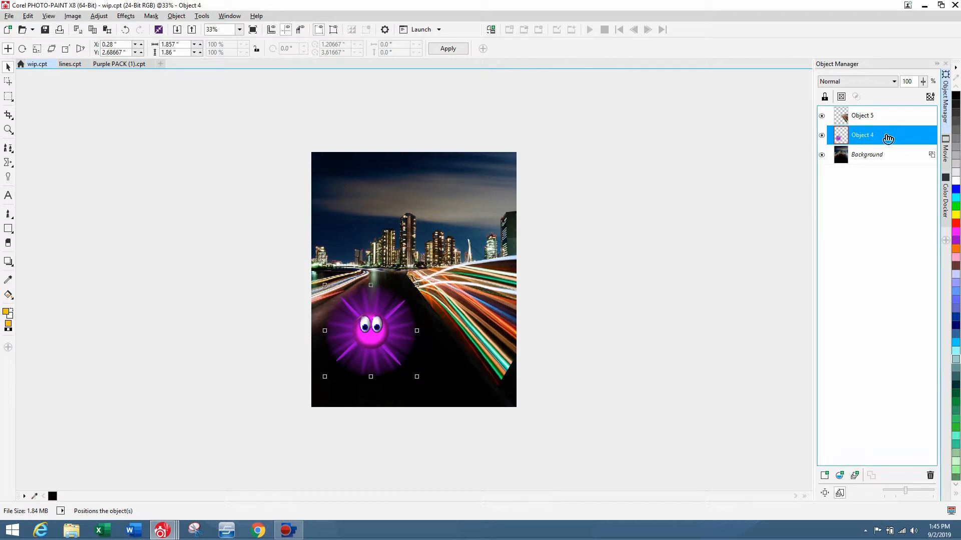
left_click_drag(884, 134, 876, 116)
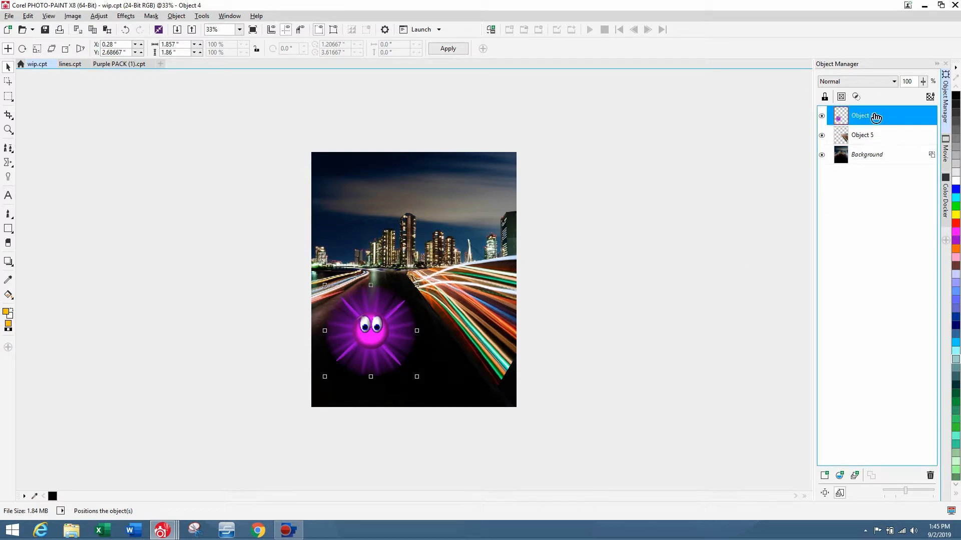
mouse_move(368, 330)
left_mouse_down()
mouse_move(450, 330)
mouse_move(508, 346)
mouse_move(401, 338)
mouse_move(455, 338)
mouse_move(501, 386)
mouse_move(340, 280)
mouse_move(400, 269)
left_mouse_up()
scroll(425, 337, "up", 1)
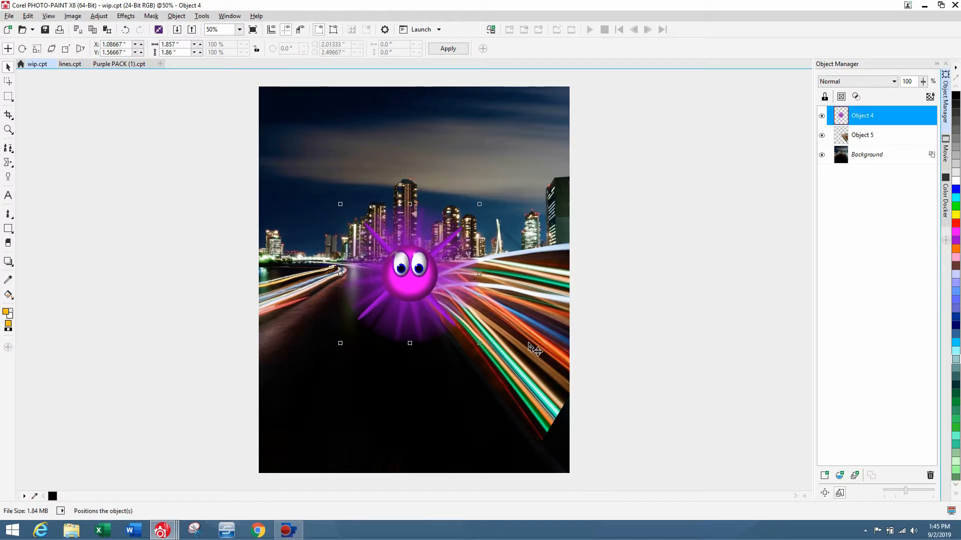
Step: Shift the character and the light trails, Object 5, towards the photo's left road, placing the trails at about X 1.23, Y 2.04 inches behind the character
mouse_move(527, 341)
left_mouse_down()
mouse_move(549, 347)
mouse_move(534, 346)
left_mouse_up()
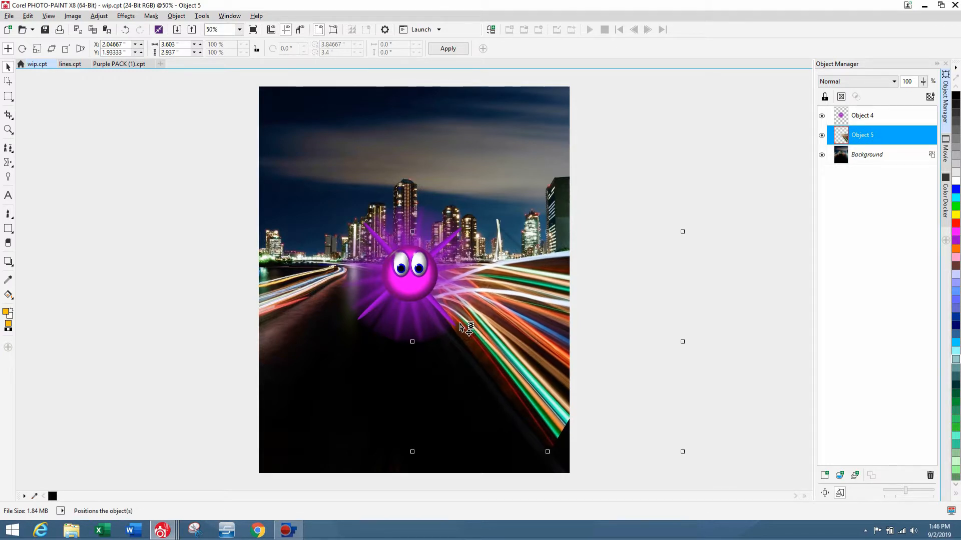
mouse_move(409, 274)
left_mouse_down()
mouse_move(369, 270)
mouse_move(370, 289)
left_mouse_up()
mouse_move(509, 337)
left_mouse_down()
mouse_move(520, 380)
mouse_move(508, 360)
mouse_move(462, 343)
left_mouse_up()
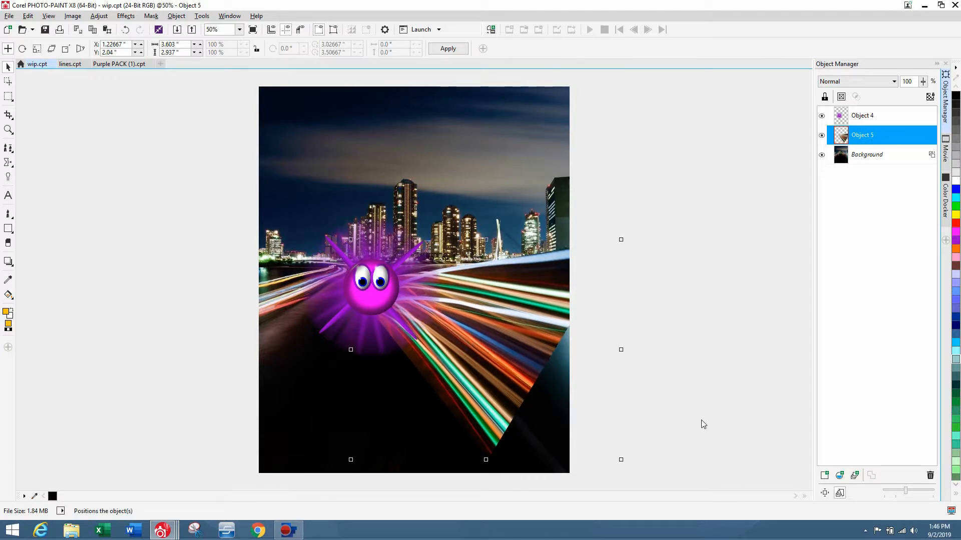
Step: Distort Object 5 by stretching its lower outer corner until the light trails run past the photo's lower-right corner, nudge it upward, and apply the transformation
scroll(700, 416, "down", 2)
left_click(677, 388)
left_click(464, 339)
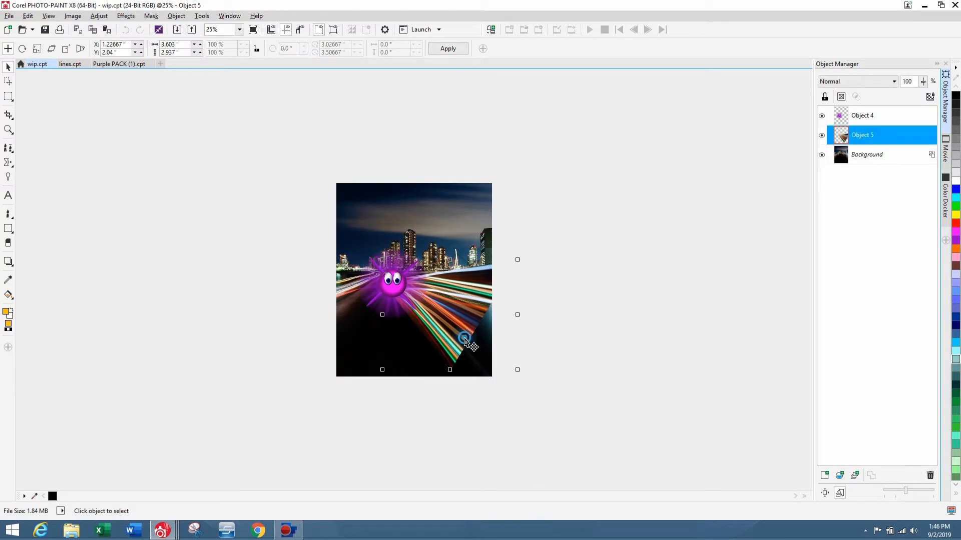
left_click(464, 349)
left_click(464, 350)
left_click(465, 350)
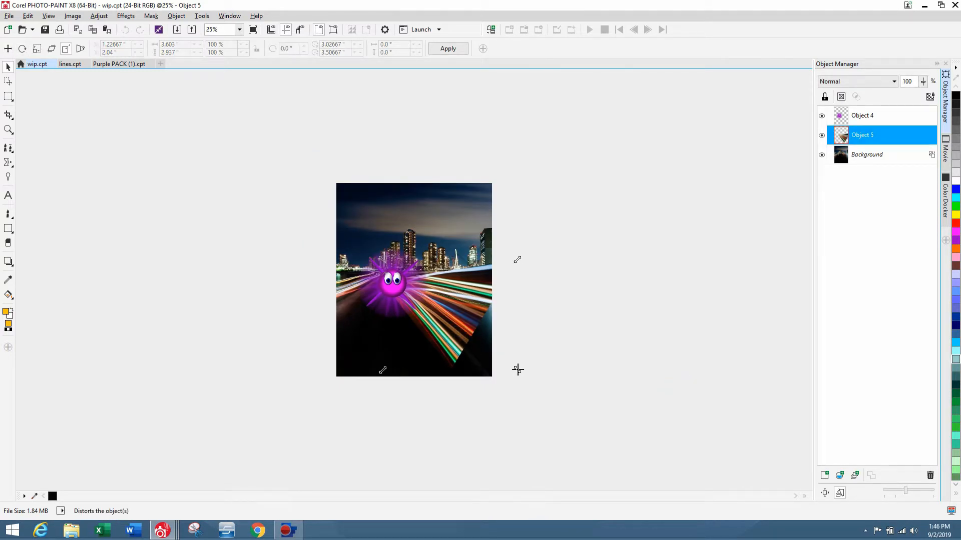
mouse_move(517, 369)
left_mouse_down()
mouse_move(536, 391)
mouse_move(710, 407)
mouse_move(682, 410)
mouse_move(650, 395)
left_mouse_up()
double_click(457, 326)
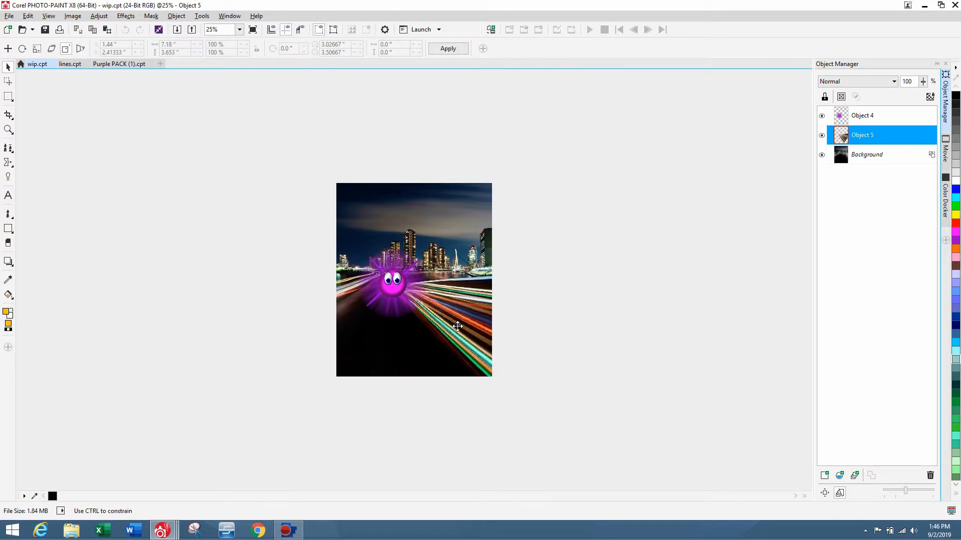
left_click_drag(457, 327, 456, 323)
left_click(456, 323)
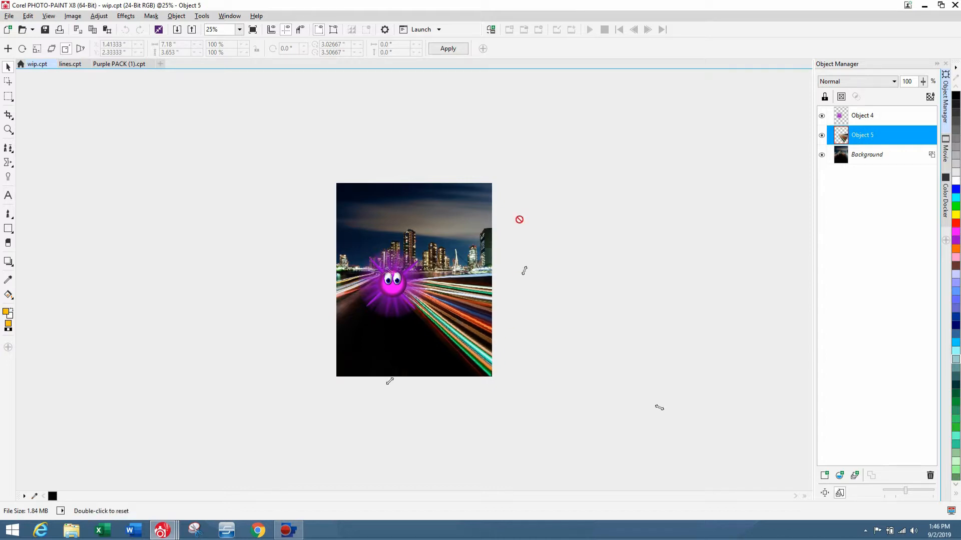
left_click(448, 48)
Step: Move the character slightly down and right to about X 0.67, Y 1.82 inches over the trails' inner end, and deselect it
scroll(568, 197, "up", 1)
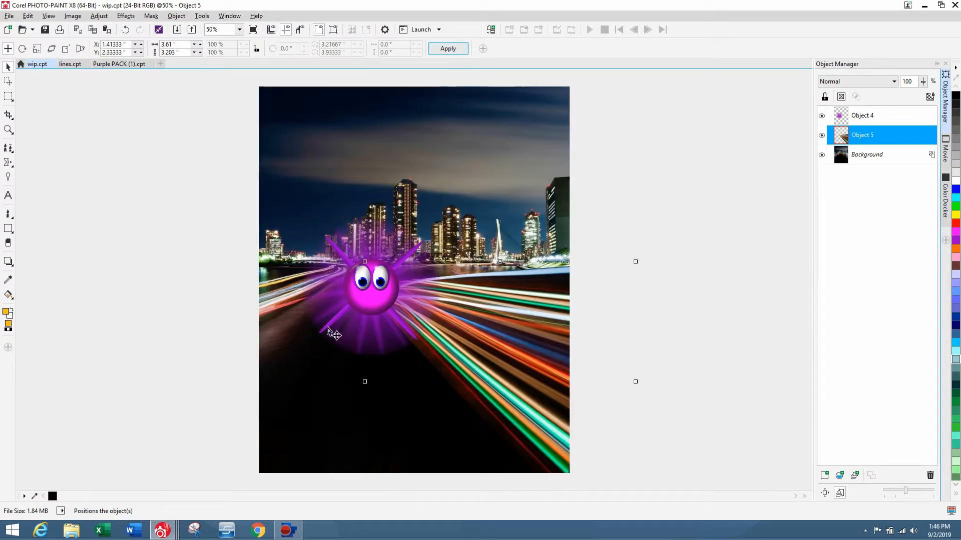
mouse_move(354, 280)
left_mouse_down()
mouse_move(386, 386)
mouse_move(418, 311)
mouse_move(363, 287)
left_mouse_up()
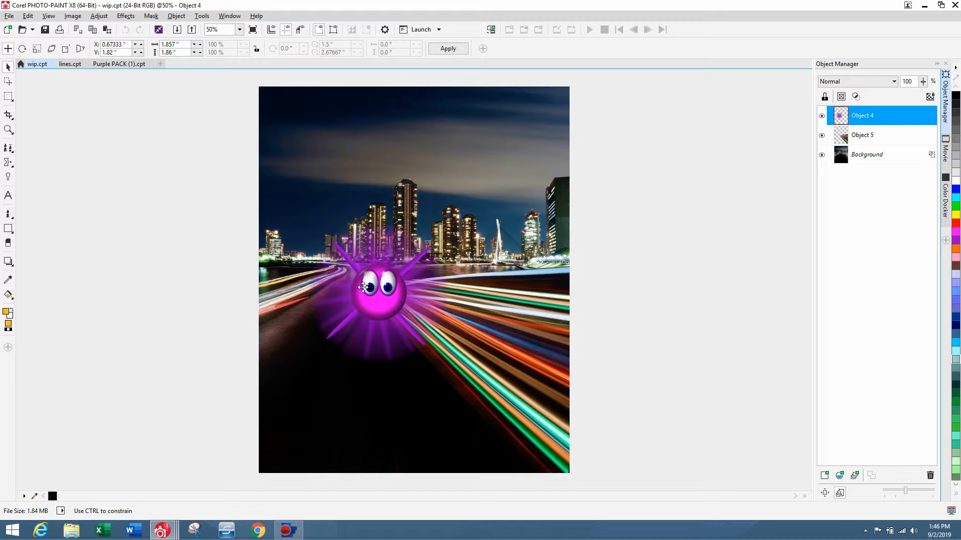
left_click(694, 364)
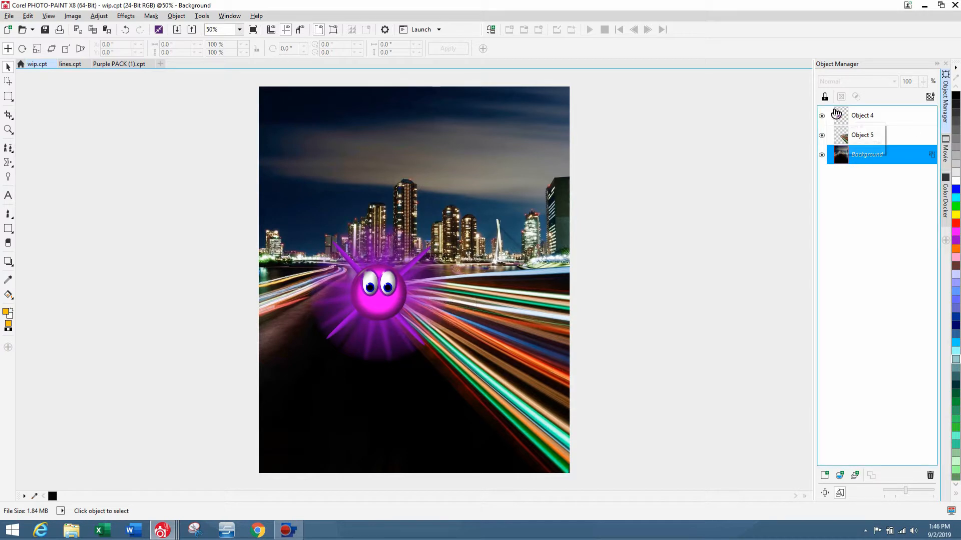
Step: Hide the character object, duplicate the light trails object, and stack the copy directly beneath the character
left_click(822, 116)
key("ctrl+v")
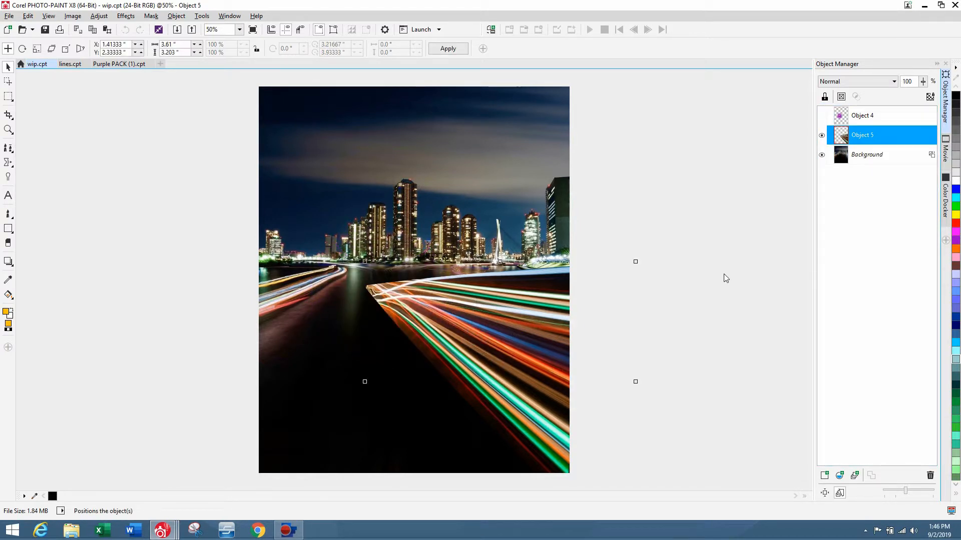
key("ctrl+v")
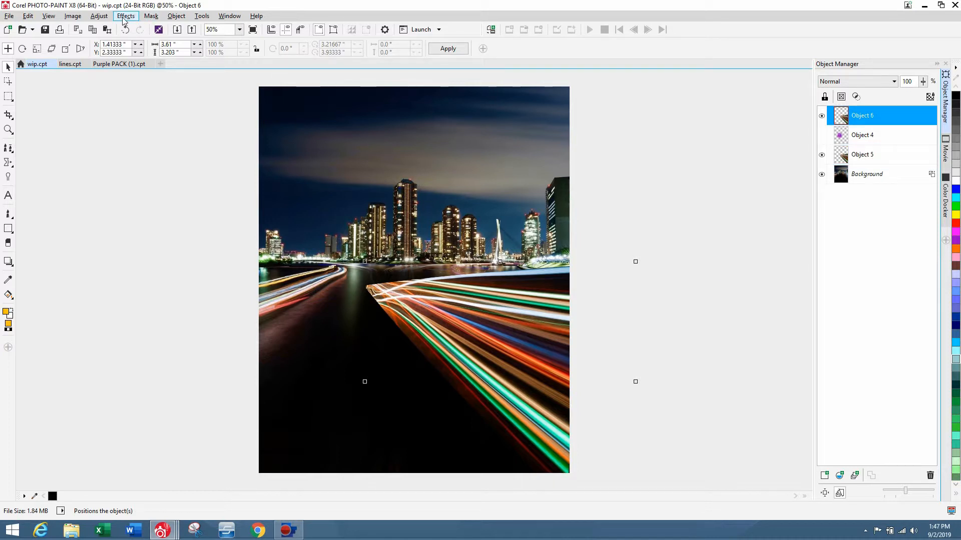
left_click_drag(868, 123, 871, 140)
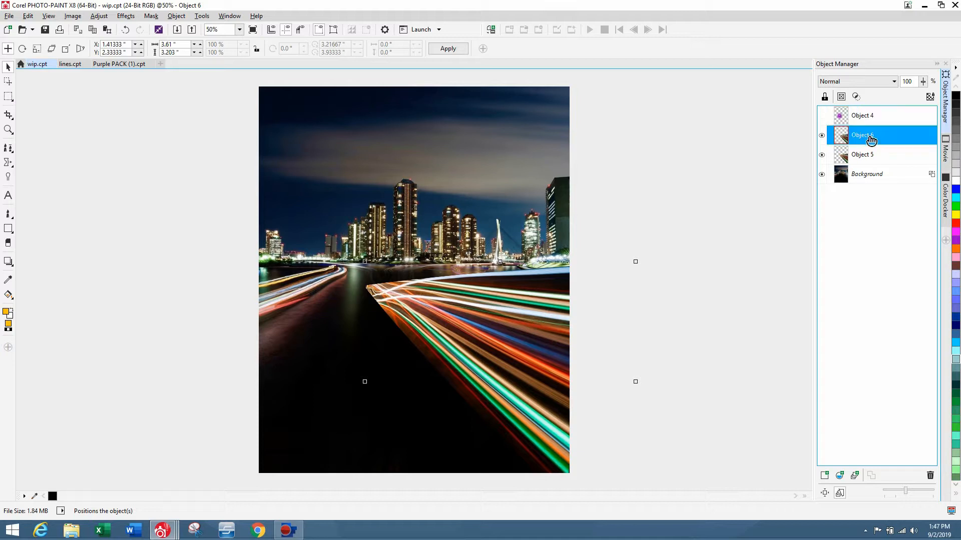
Step: Apply a Motion Blur to the light trails copy, Object 6, with a distance of 36 pixels and direction 8
left_click(126, 16)
mouse_move(166, 65)
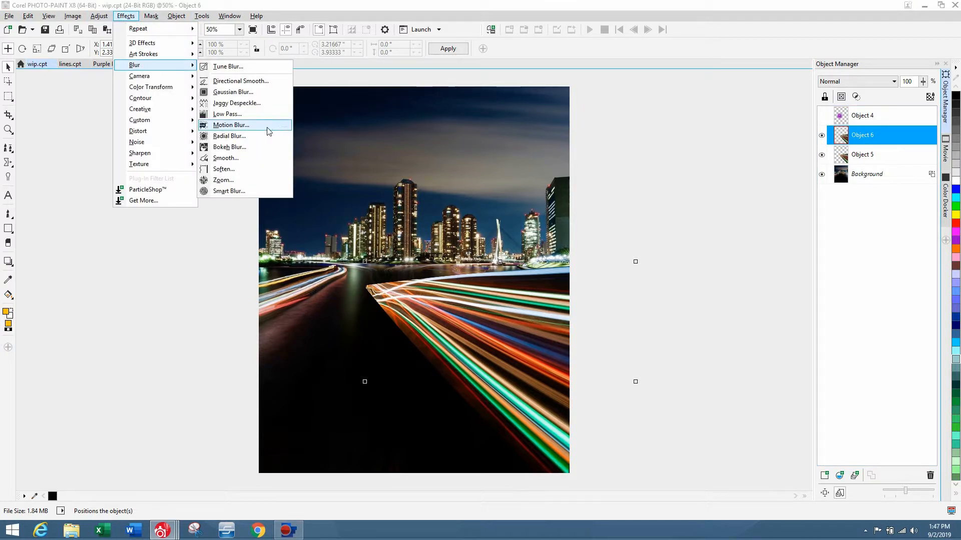
left_click(255, 125)
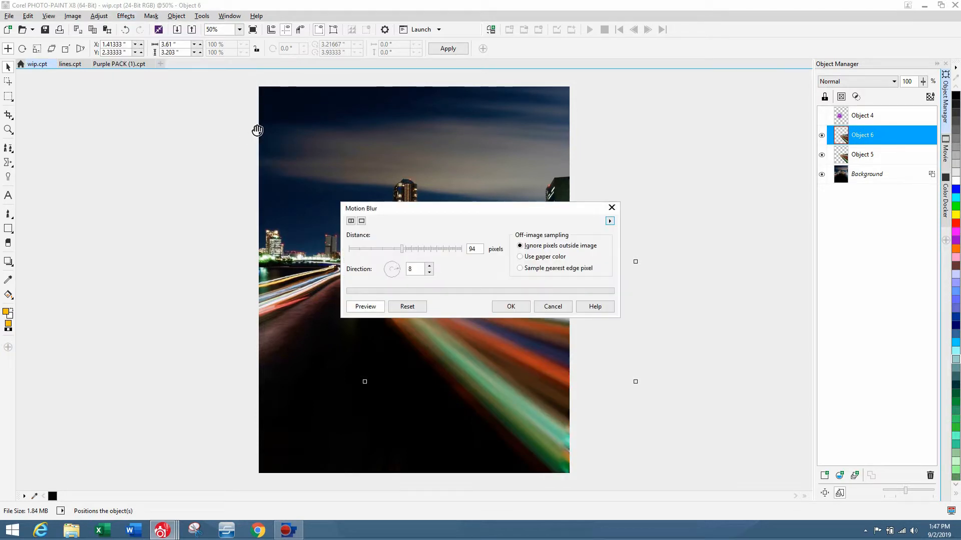
left_click_drag(471, 208, 783, 97)
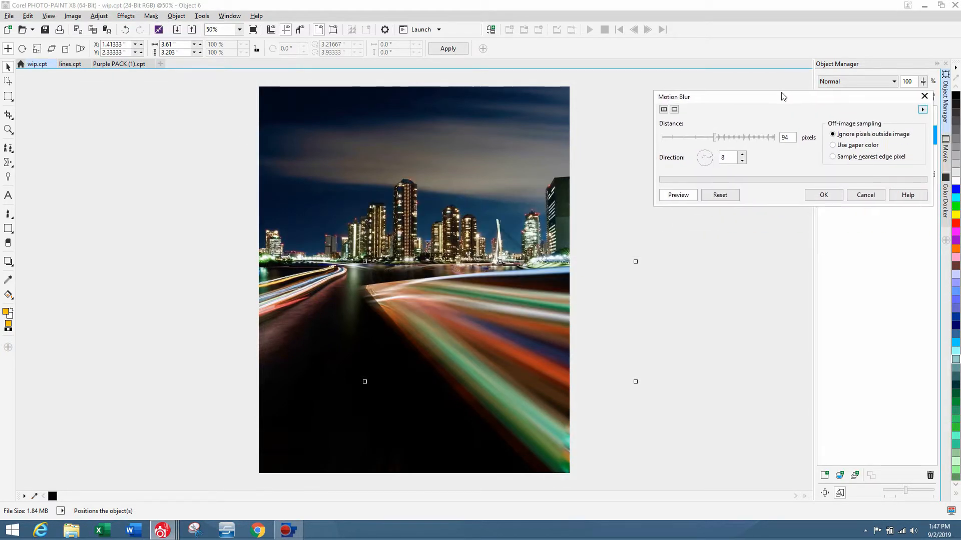
left_click_drag(706, 139, 682, 137)
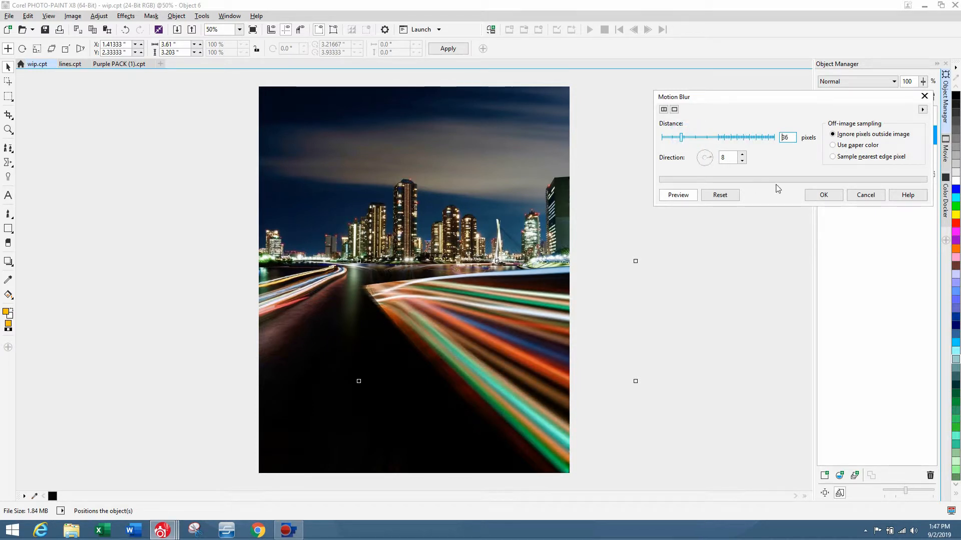
left_click(816, 198)
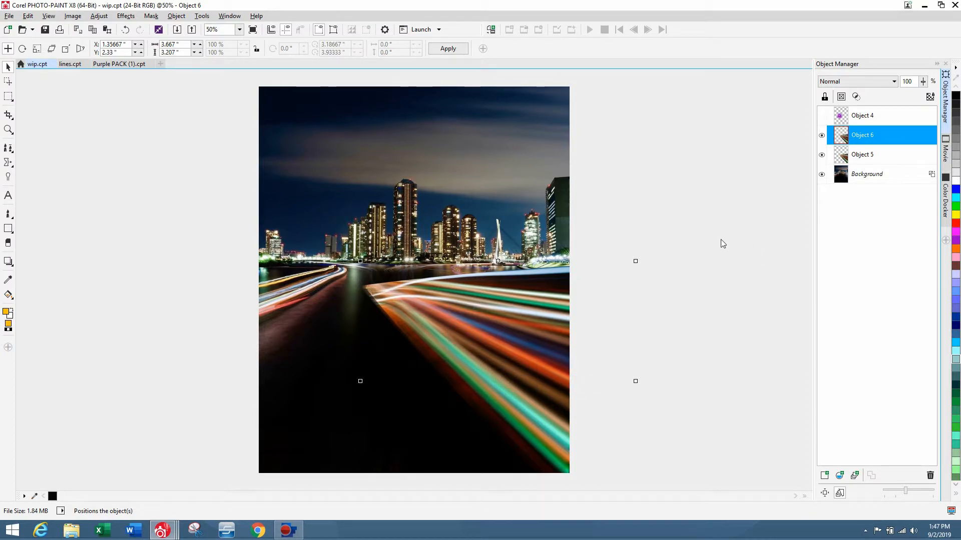
Step: Toggle the visibility of the blurred copy, Object 6, to compare it with the sharp light trails
left_click(821, 135)
left_click(821, 136)
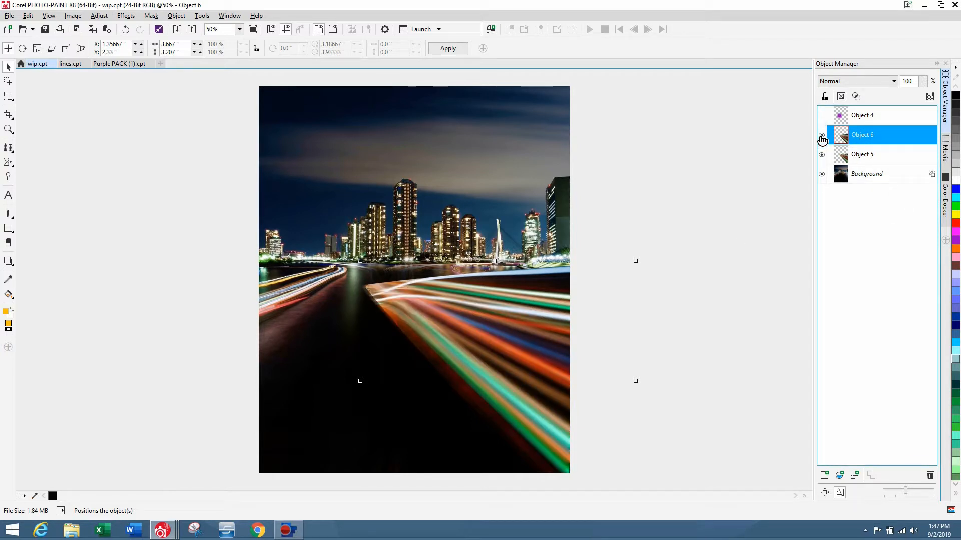
left_click(821, 136)
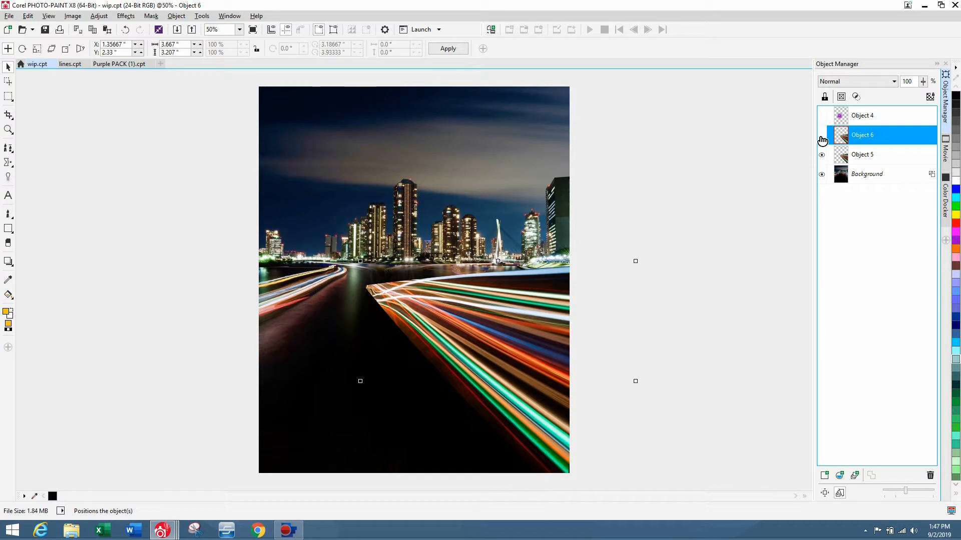
Step: Show the blurred Object 6 and the character again, and combine Object 6 with Object 5 into one light trails object
left_click(821, 136)
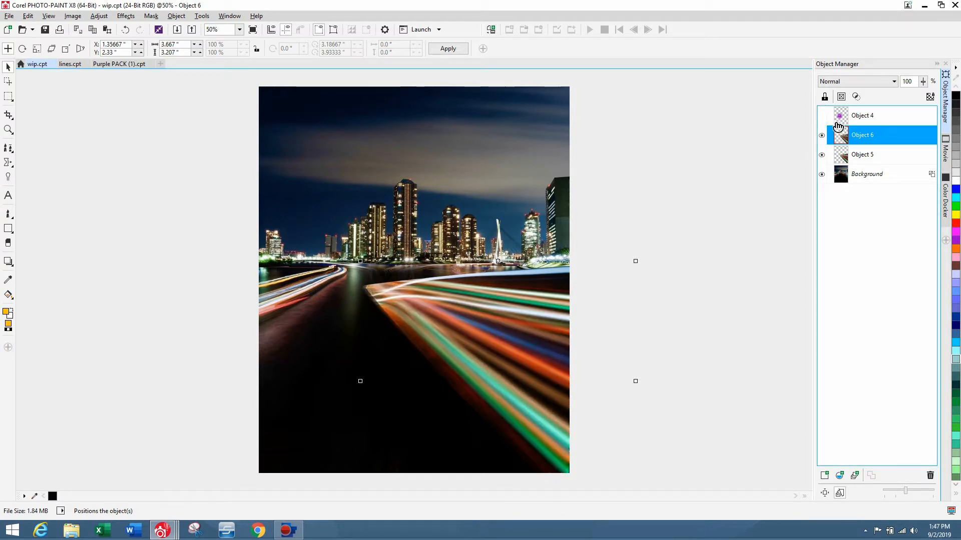
left_click(823, 117)
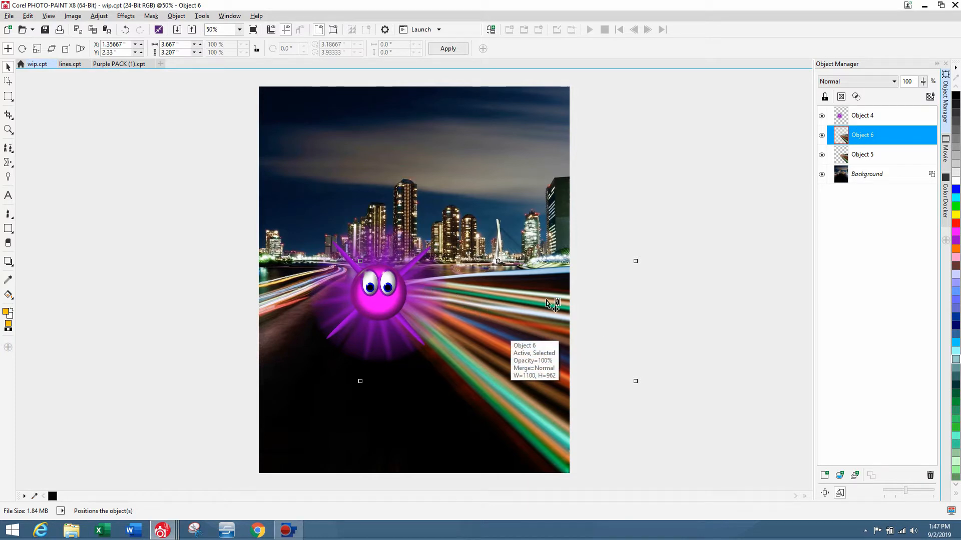
left_click(869, 155, "shift")
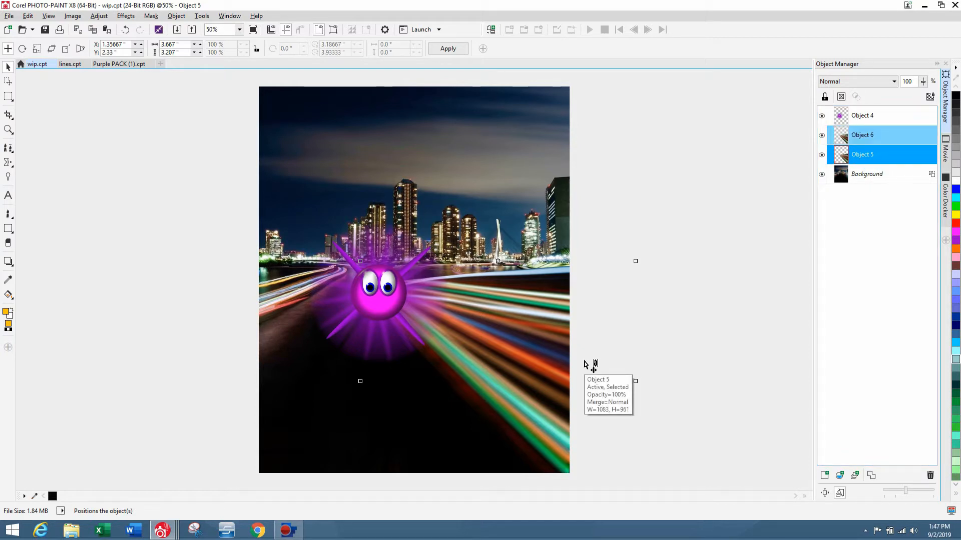
key("ctrl+shift+Down")
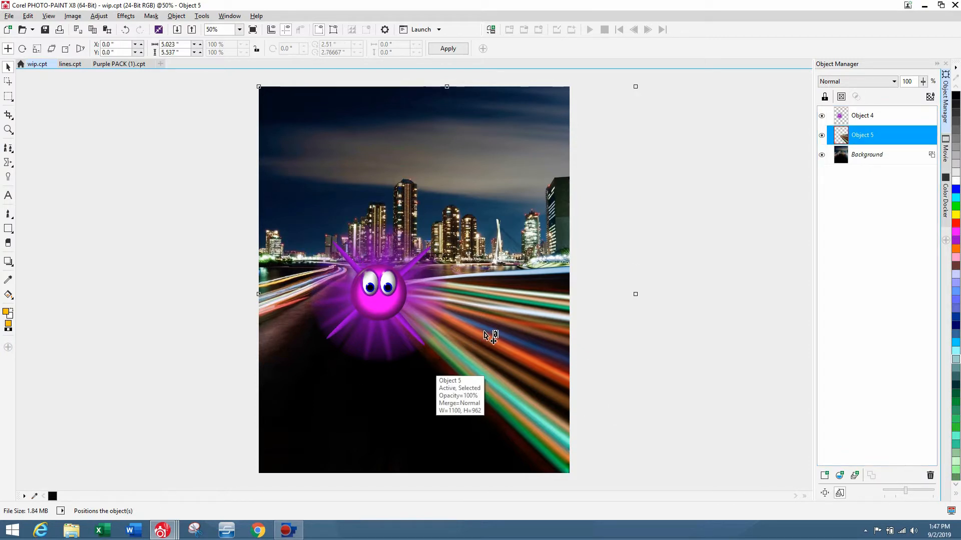
left_click(700, 324)
left_click_drag(530, 322, 531, 330)
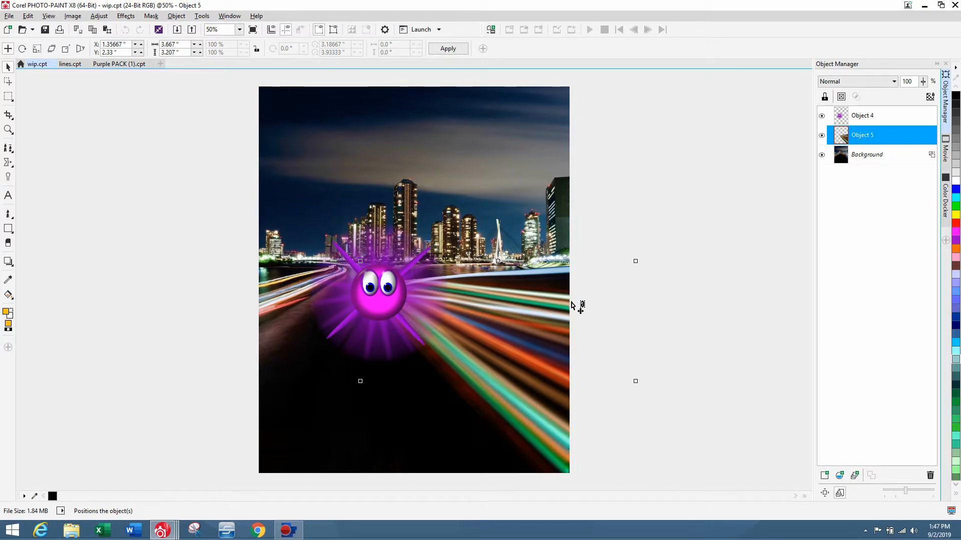
Step: Draw a straight-edged Freehand Mask from the character's eyes over the skyline, delete the light trails inside it, and remove the mask
left_click(7, 99)
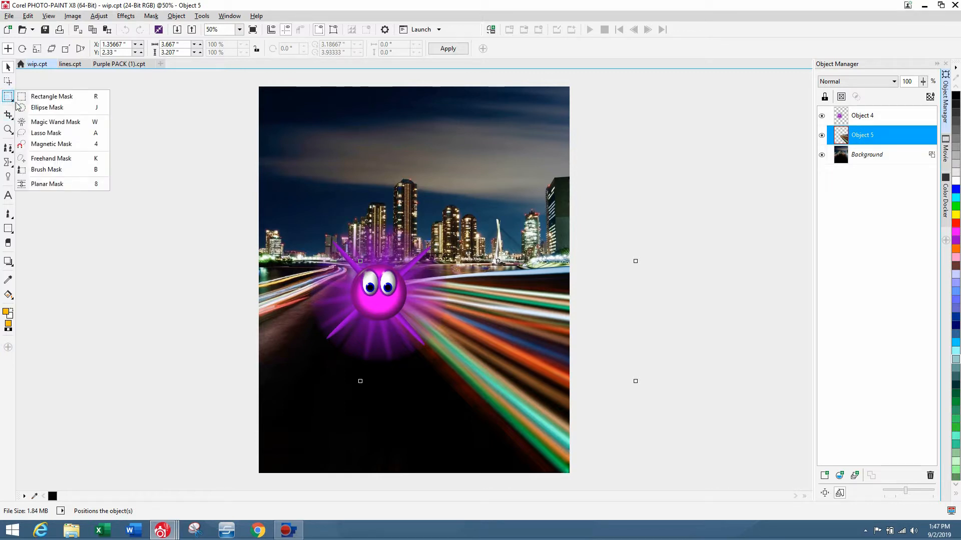
left_click(34, 159)
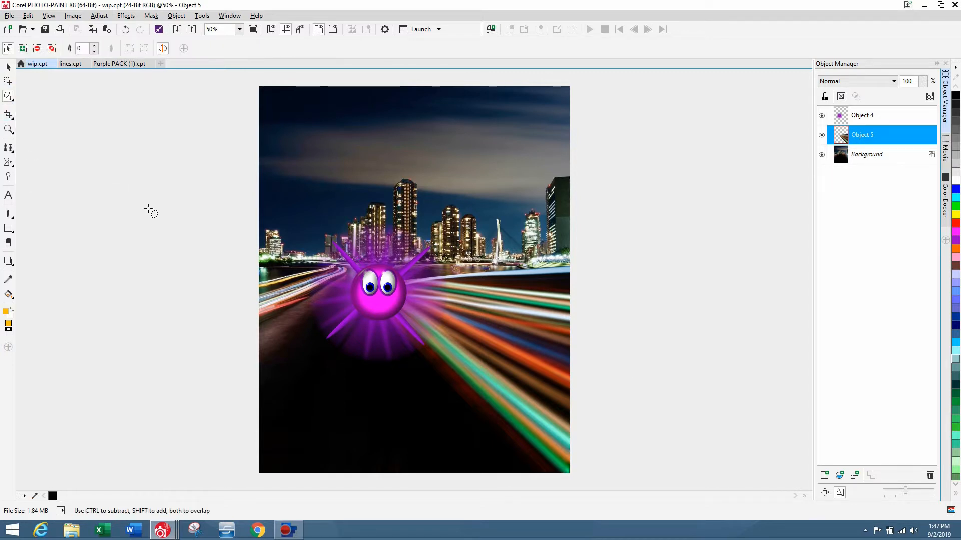
left_click(385, 291)
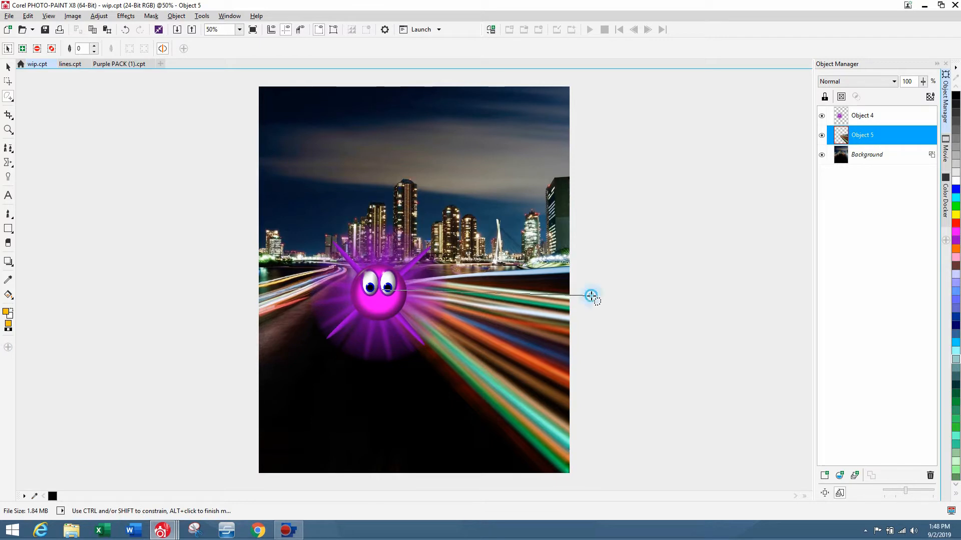
left_click(591, 296)
left_click(607, 150)
left_click(208, 195)
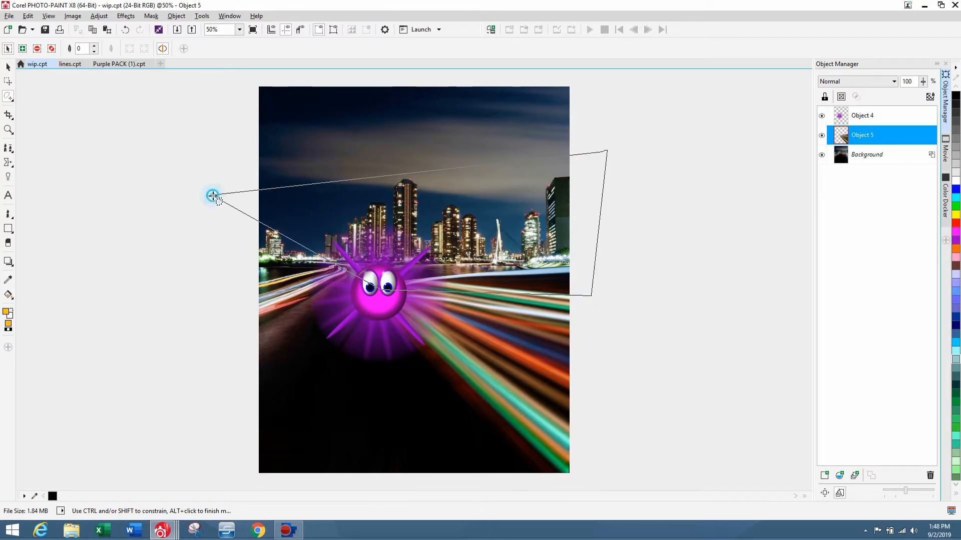
double_click(272, 190)
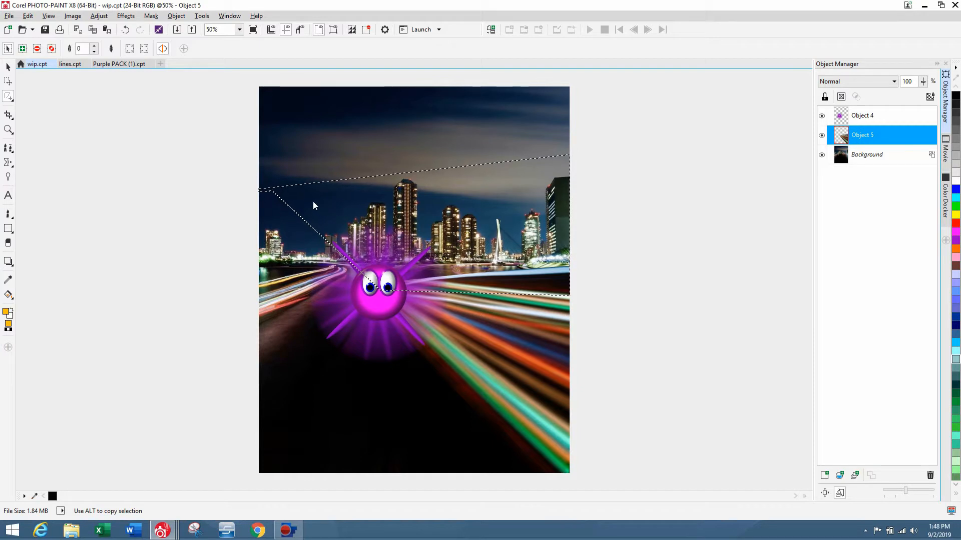
left_click(702, 377)
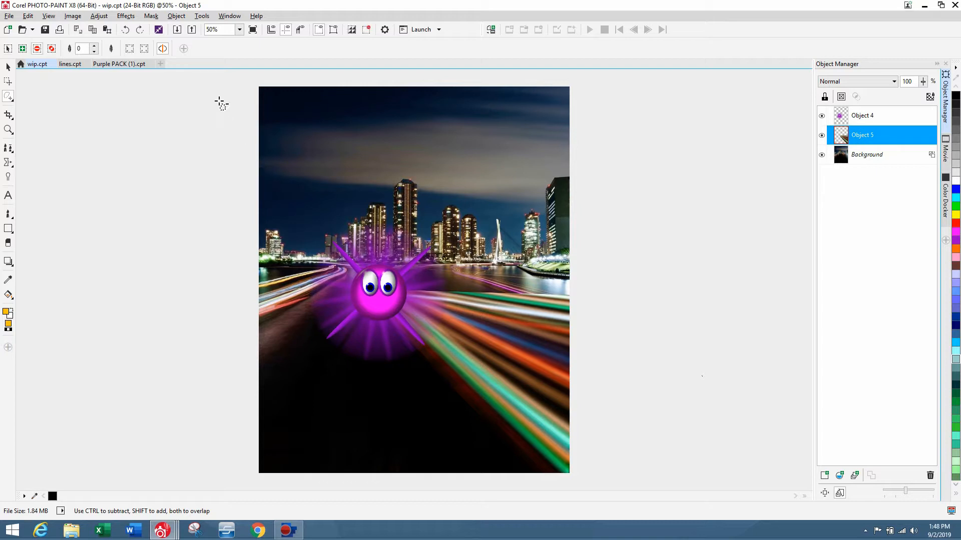
left_click(238, 126)
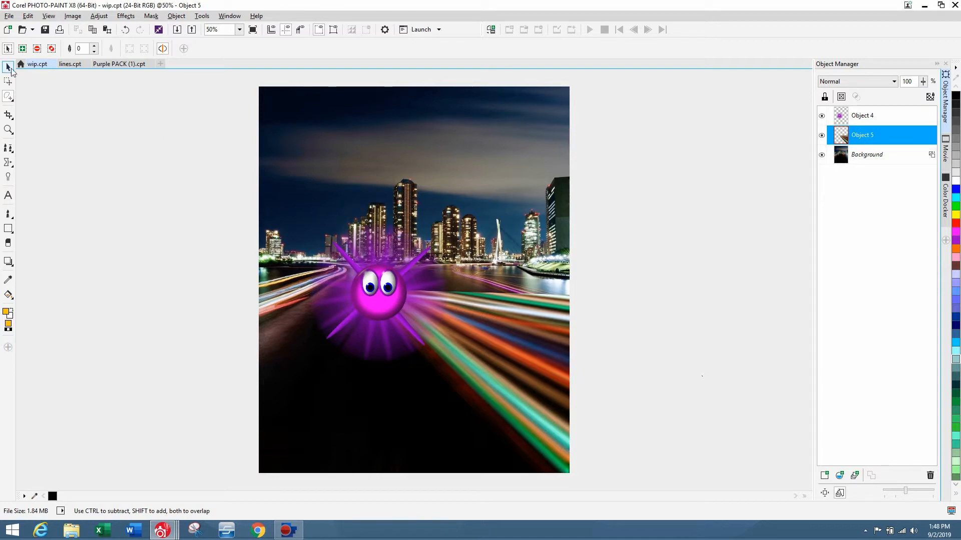
Step: Nudge the character slightly to about X 0.69, Y 1.83 inches, and deselect it
left_click(8, 67)
left_click(230, 295)
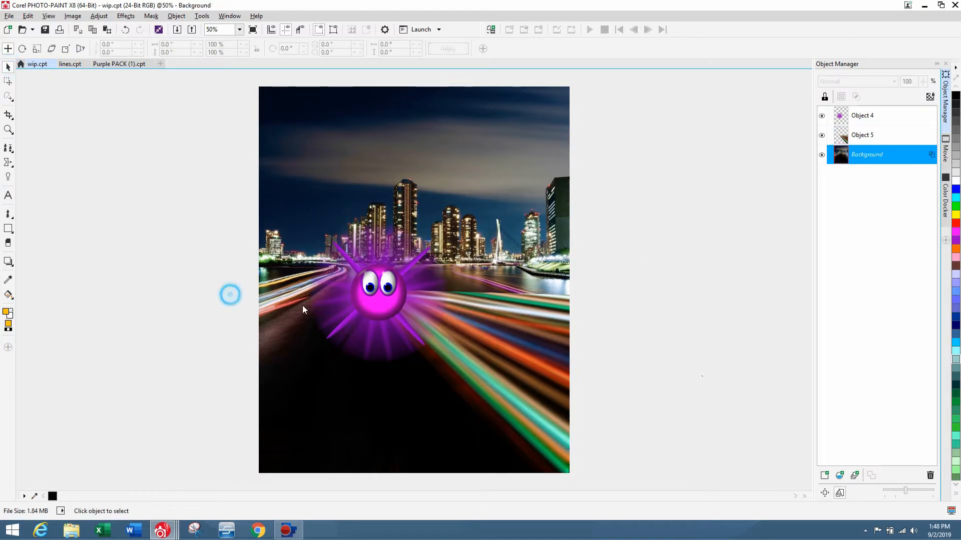
mouse_move(370, 285)
left_mouse_down()
mouse_move(299, 270)
mouse_move(377, 294)
mouse_move(370, 288)
left_mouse_up()
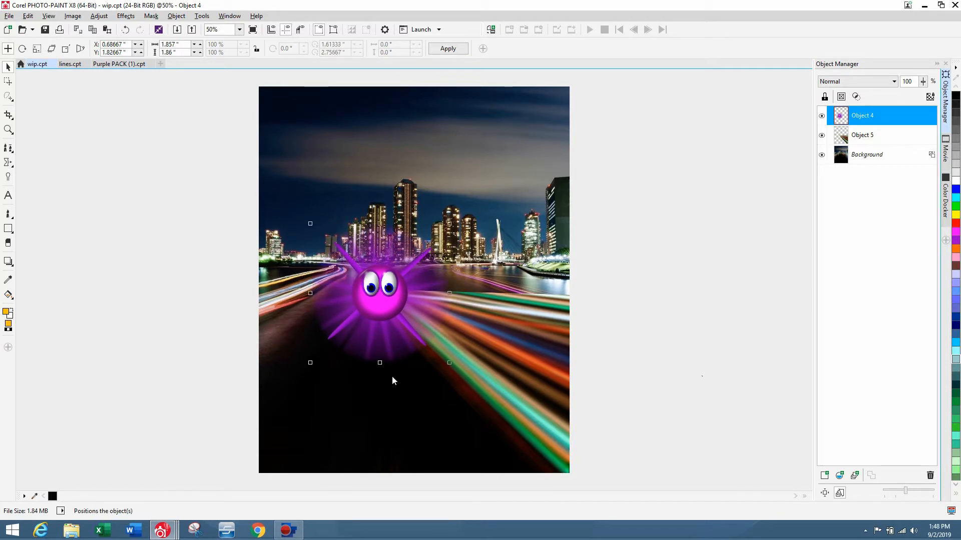
left_click(773, 415)
left_click(743, 417)
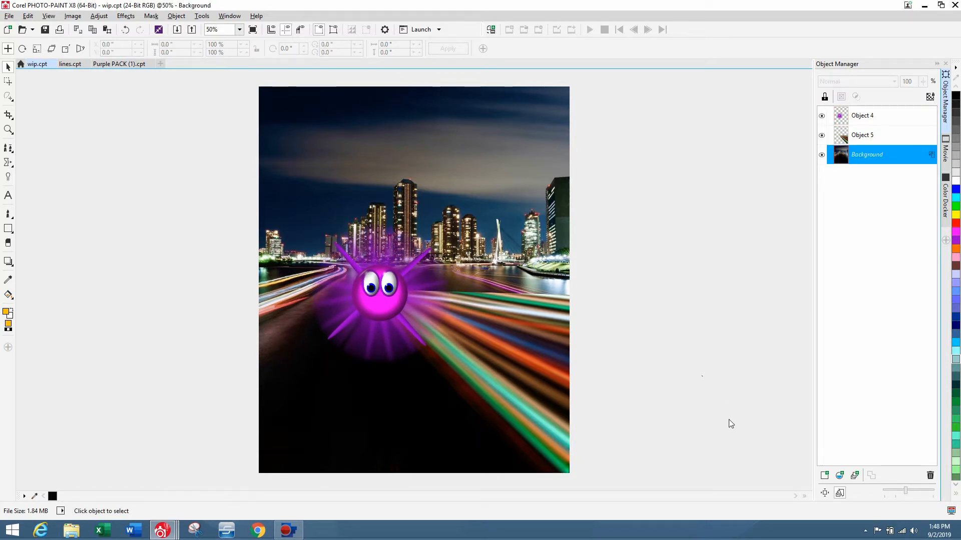
Step: Select the character and the light trails together and combine them with the background
key("F3")
left_click_drag(302, 157, 708, 491)
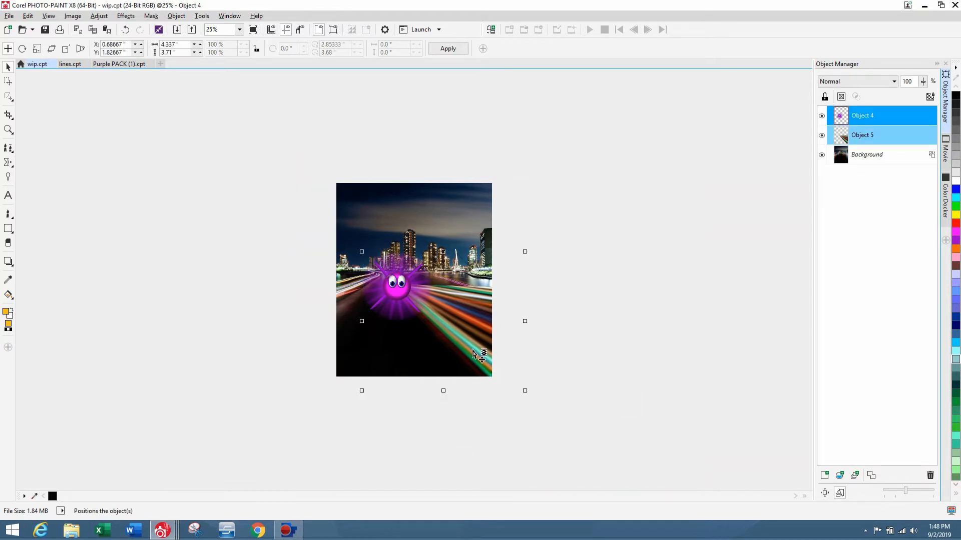
key("ctrl+Down")
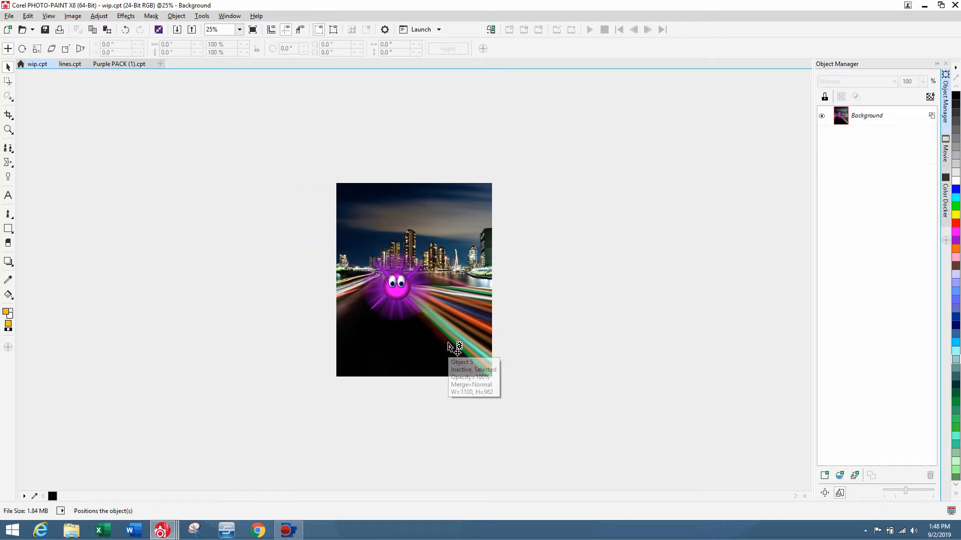
Step: Outline the pale cloud band above the skyline with the Freehand Mask and copy that background area into a new object
key("F2")
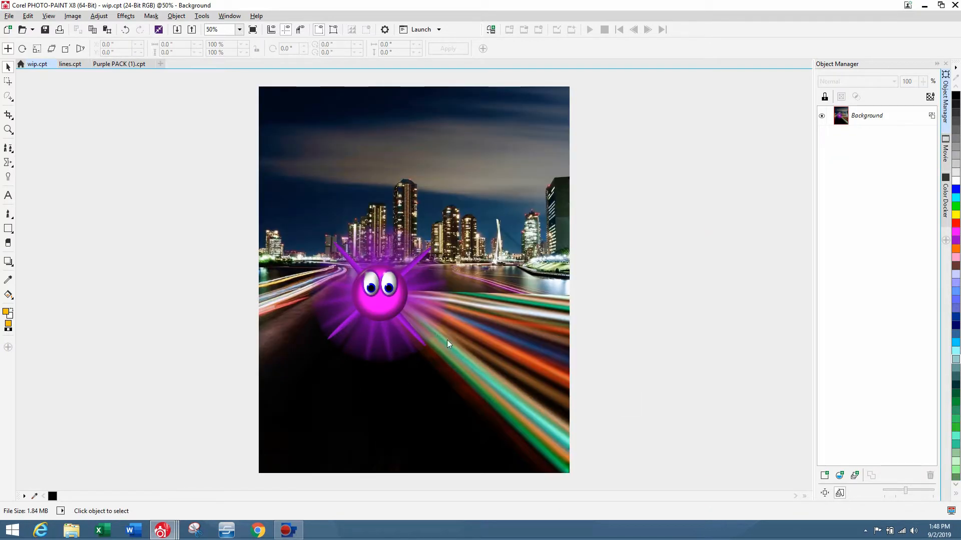
scroll(451, 349, "up", 1)
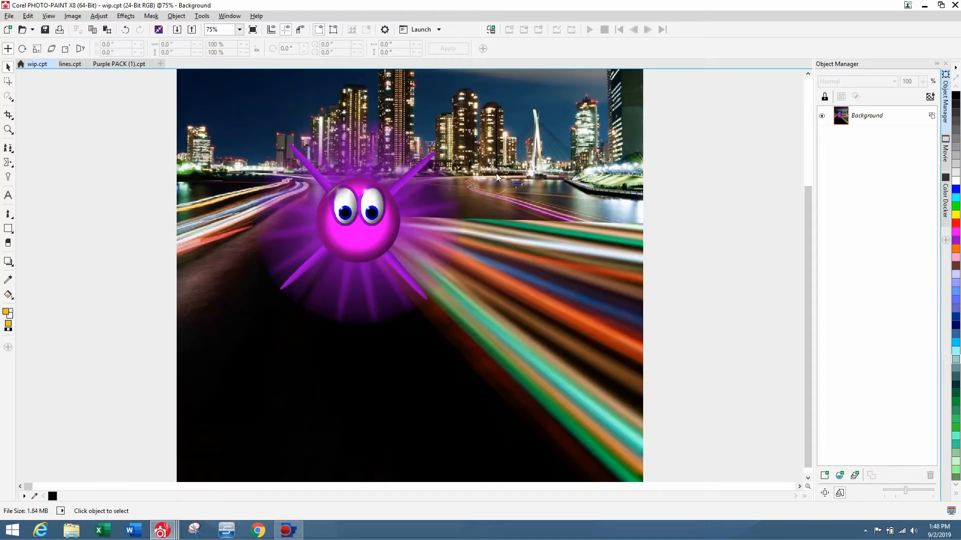
scroll(494, 214, "down", 1)
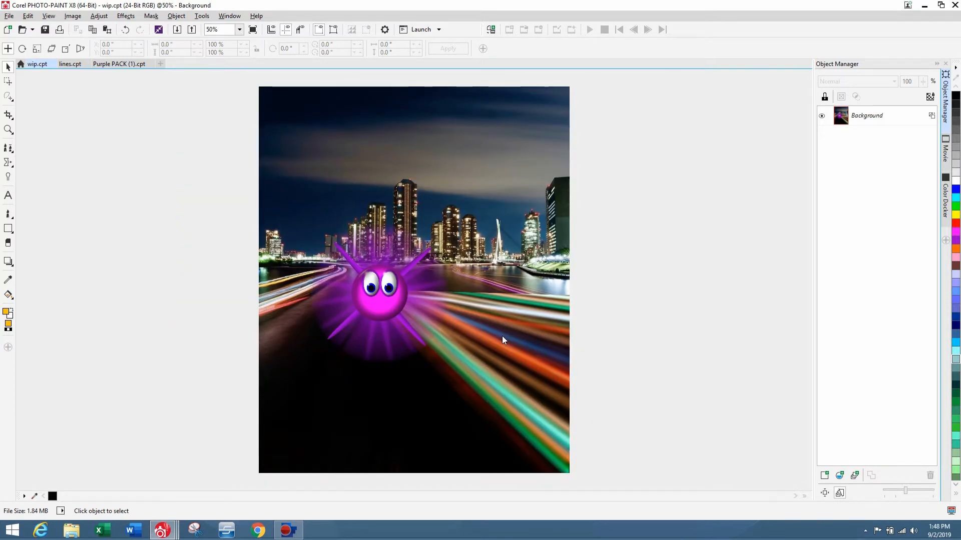
scroll(502, 335, "down", 1)
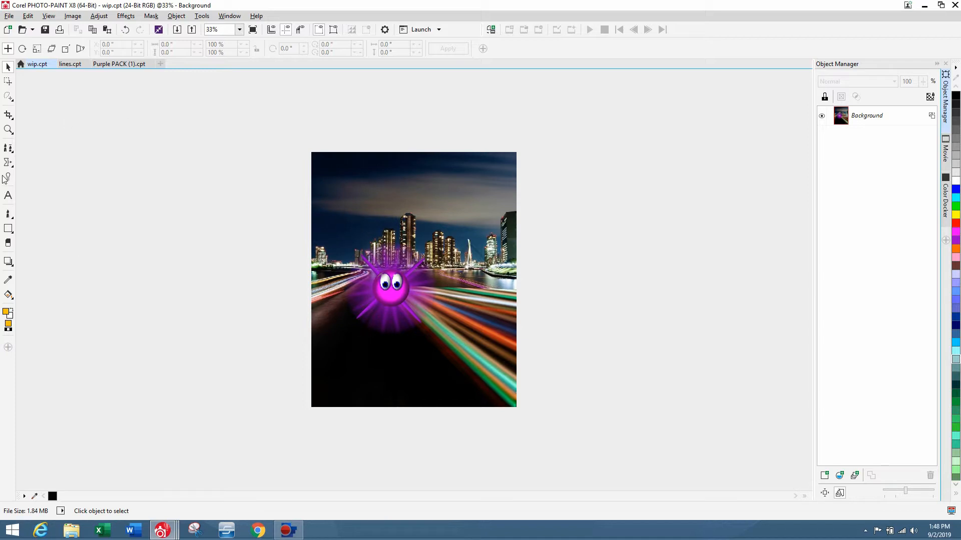
left_click(8, 96)
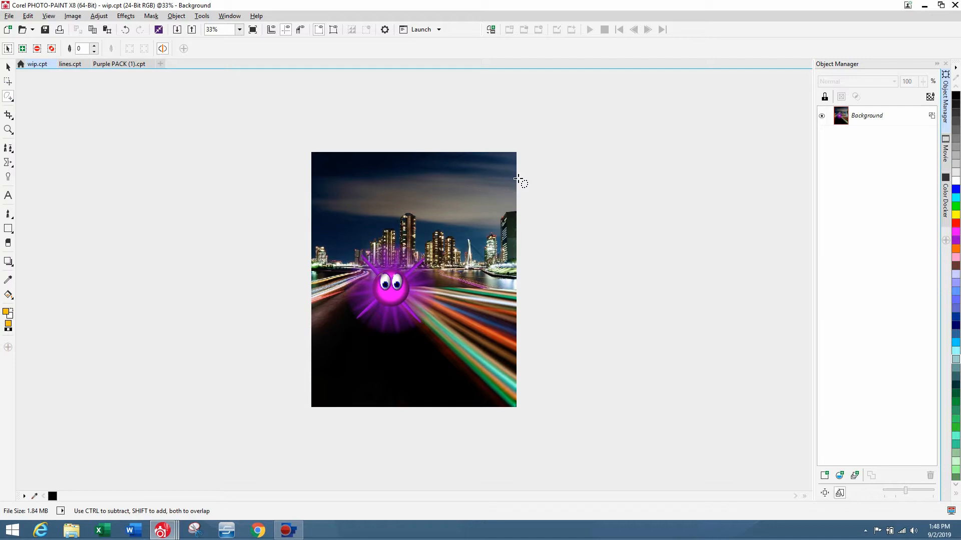
mouse_move(501, 177)
left_mouse_down()
mouse_move(410, 175)
mouse_move(331, 199)
mouse_move(396, 211)
left_mouse_up()
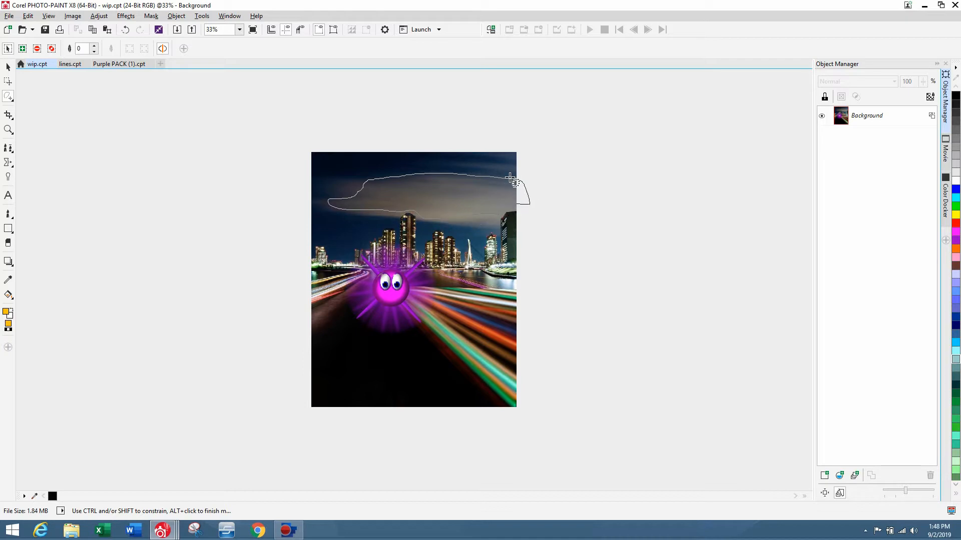
left_click_drag(514, 181, 508, 176)
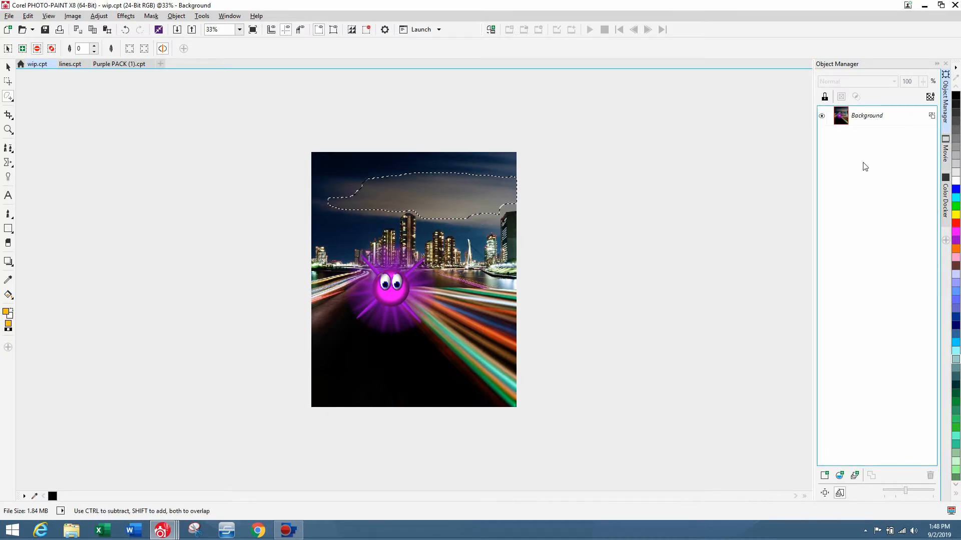
left_click(876, 120)
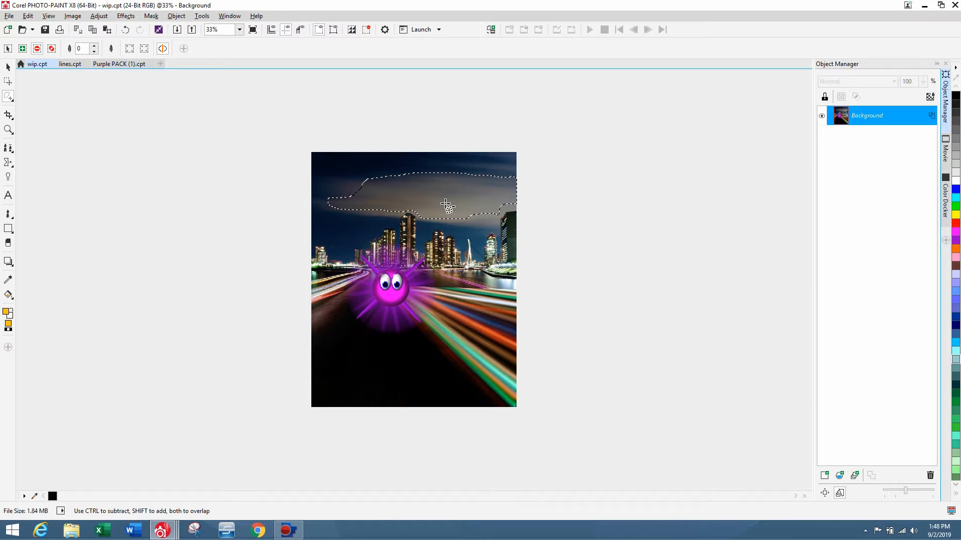
key("ctrl+Up")
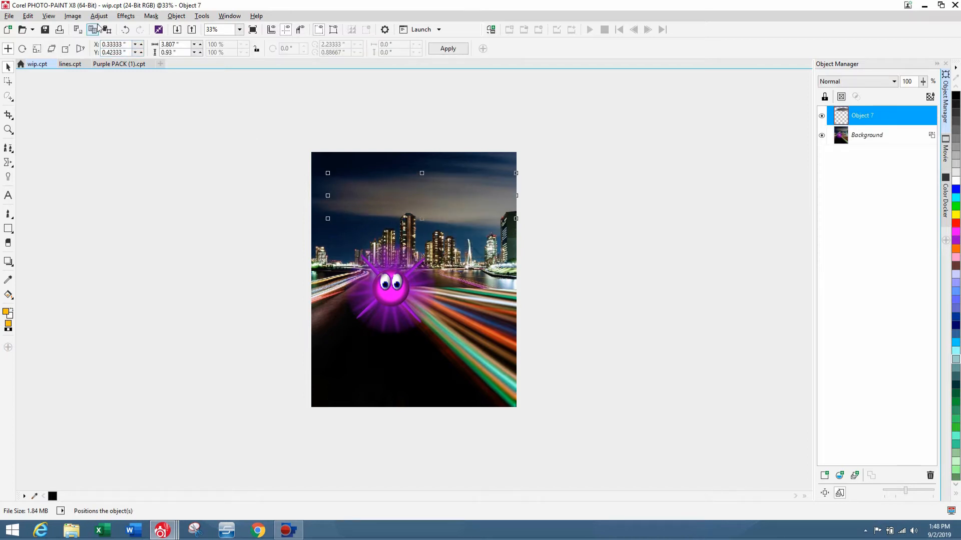
Step: Adjust the cloud object's Brightness/Contrast/Intensity to brightness 7, contrast -1 and intensity 0
left_click(98, 15)
left_click(135, 136)
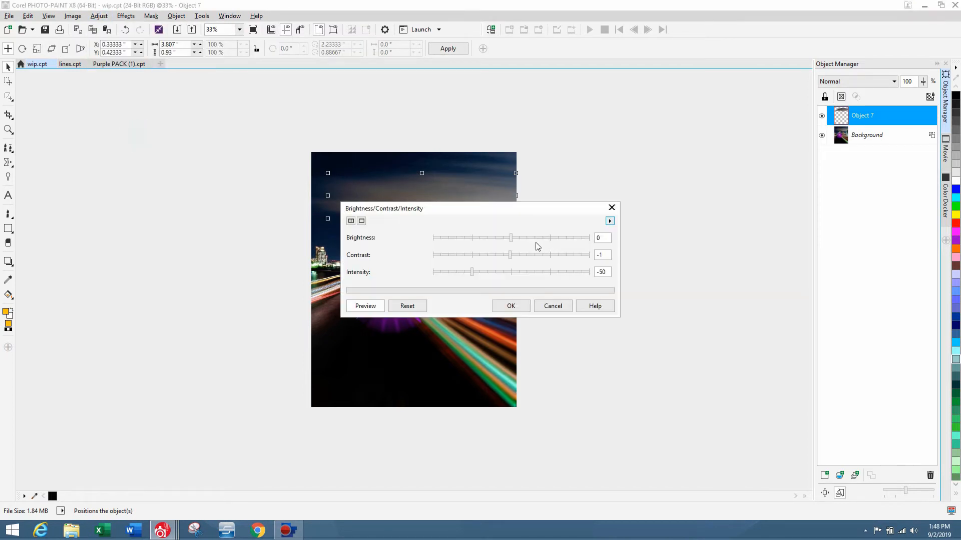
left_click_drag(547, 208, 747, 199)
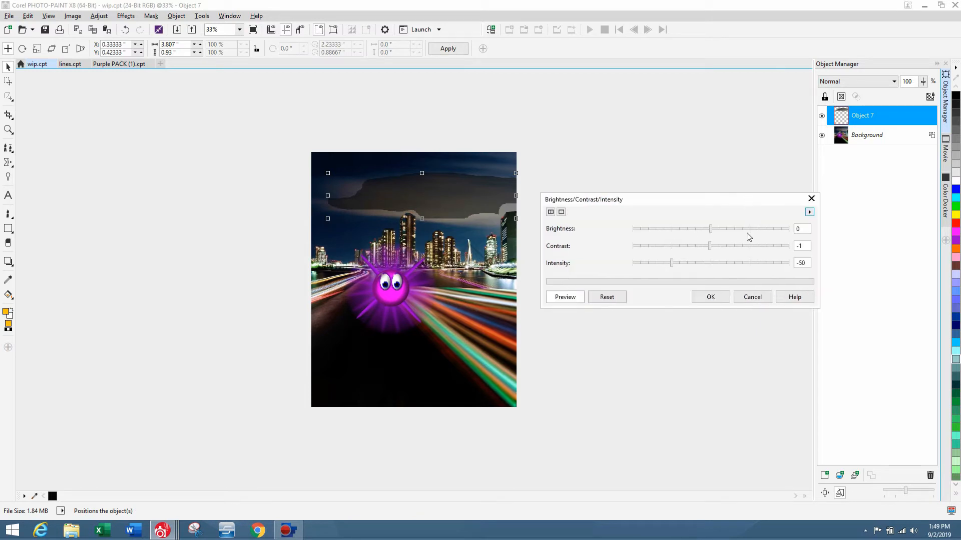
left_click(714, 263)
left_click_drag(712, 229, 717, 231)
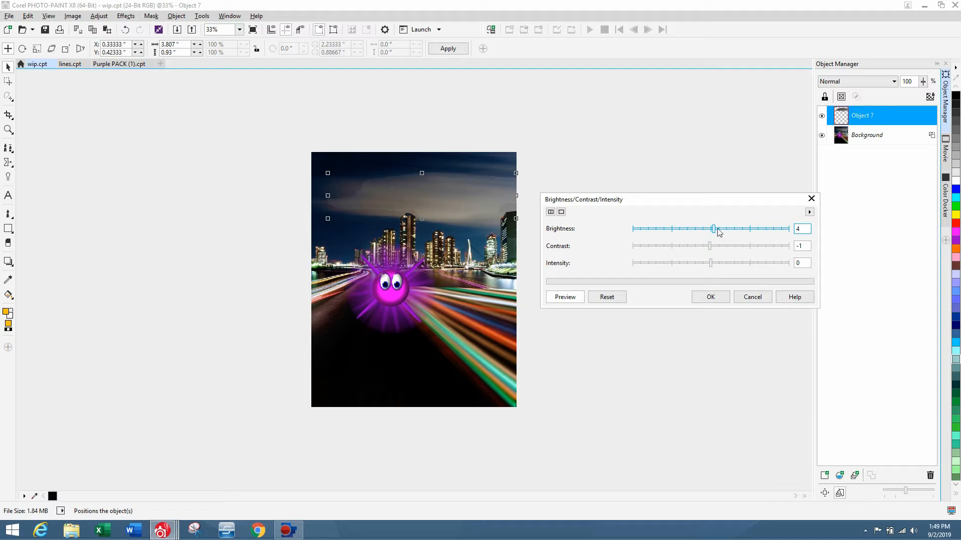
left_click(705, 296)
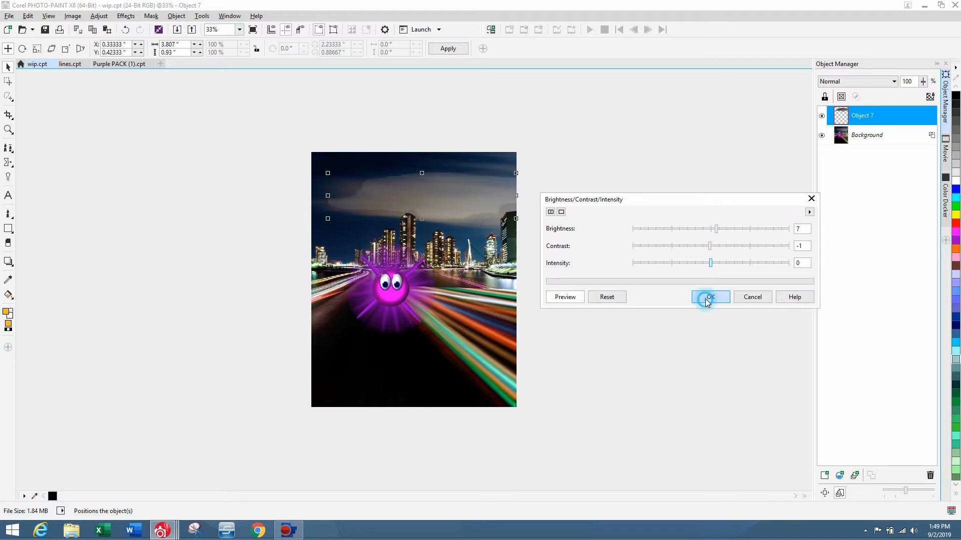
Step: Soften the cloud object with a Gaussian Blur, lowering the radius to somewhat under 37 pixels
left_click(125, 16)
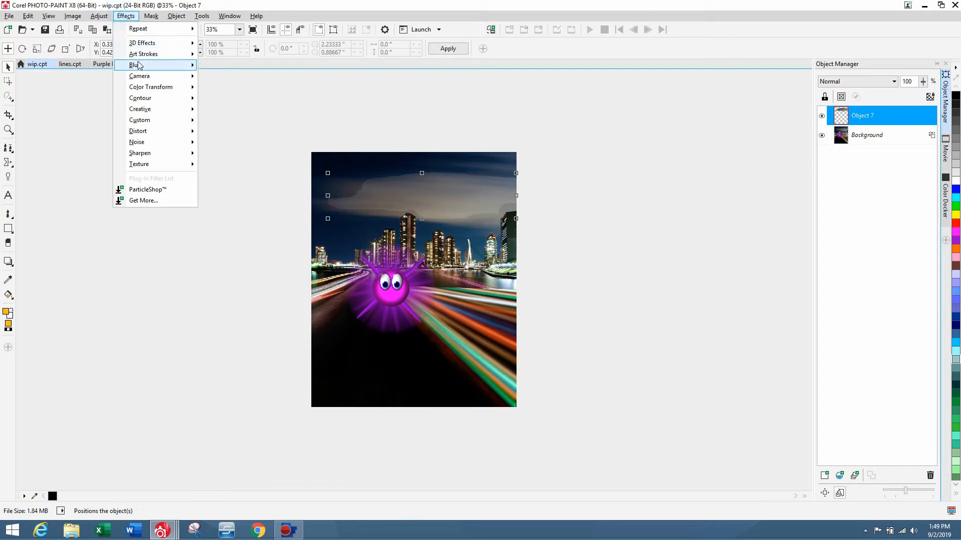
mouse_move(169, 70)
left_click(227, 91)
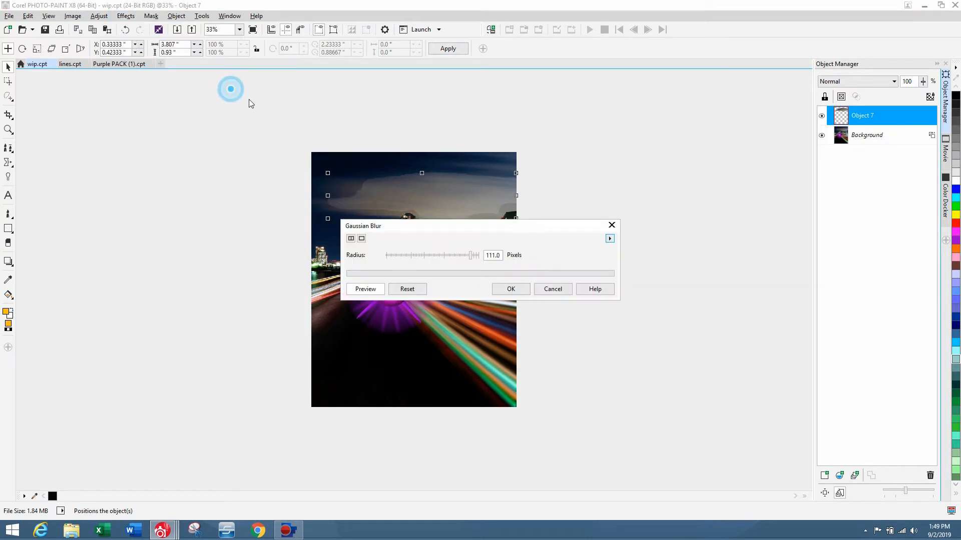
left_click(451, 226)
left_click_drag(503, 237, 684, 223)
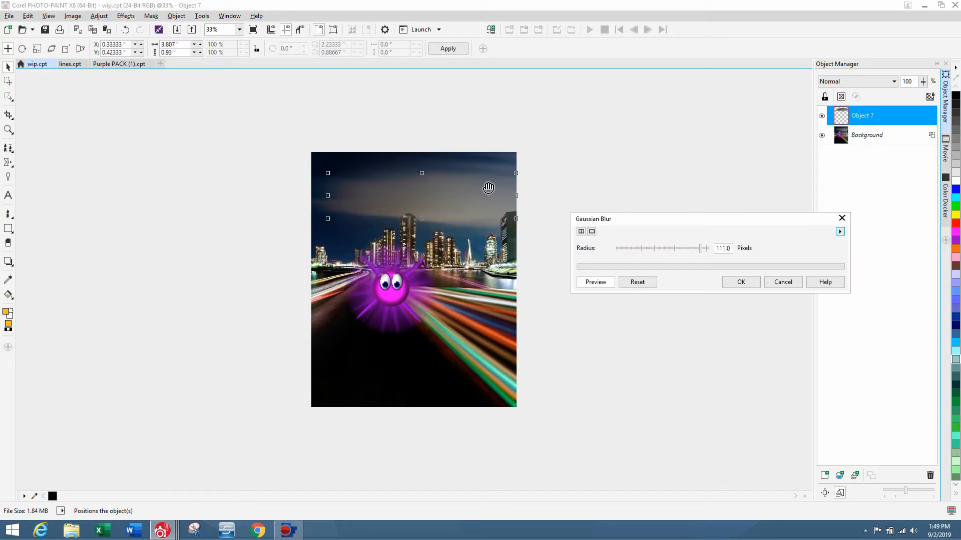
left_click(686, 249)
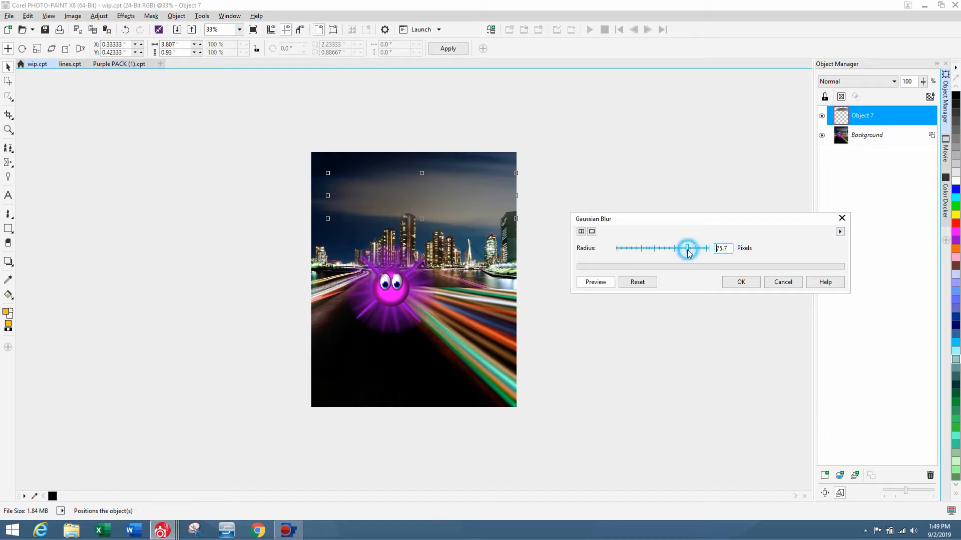
left_click(680, 249)
left_click(670, 249)
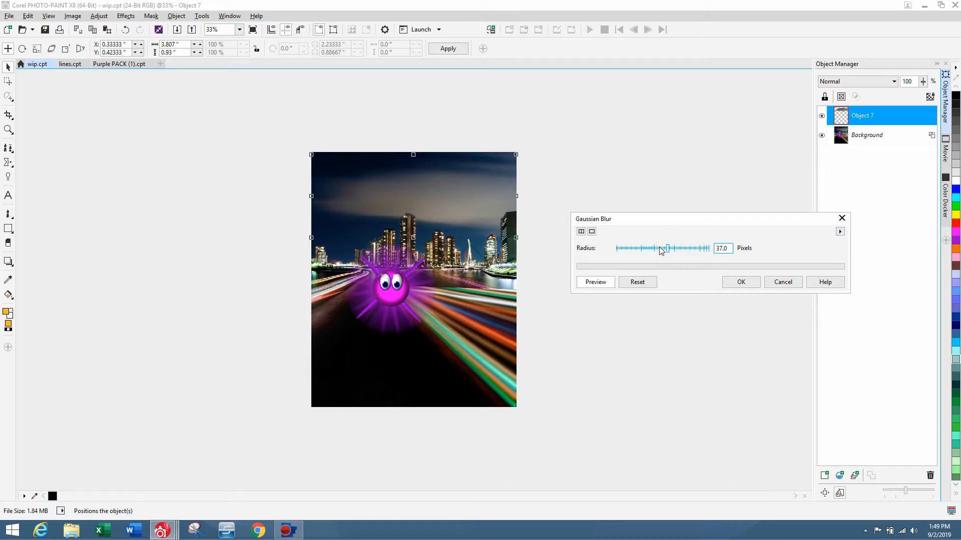
left_click(659, 249)
left_click(741, 282)
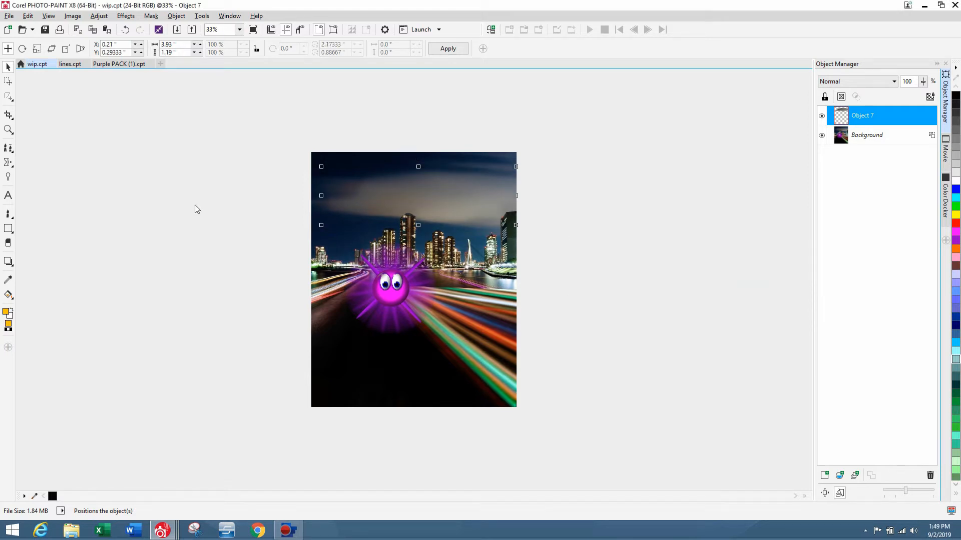
Step: Erase the cloud object's visible edges with a soft round Eraser of size 478, undoing the stray stroke over the middle of the cloud
left_click(10, 245)
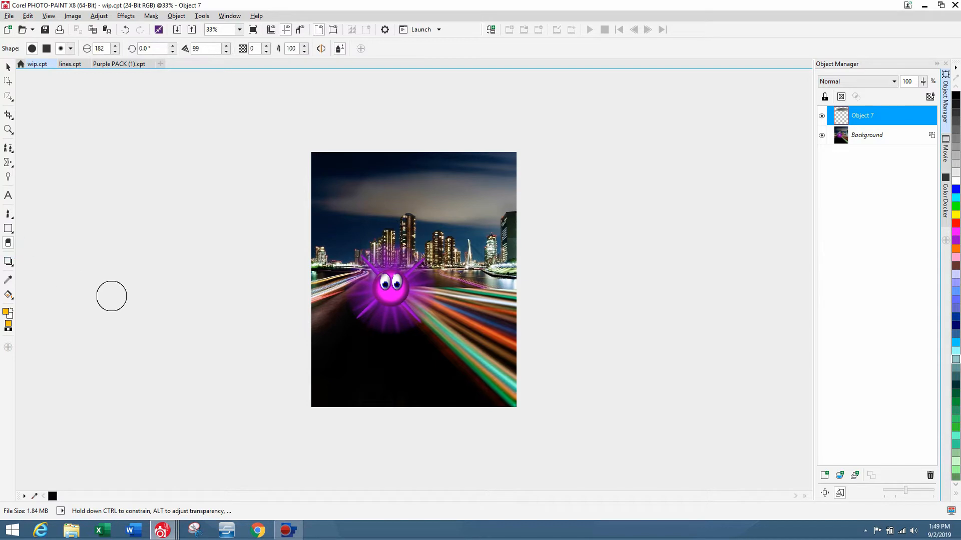
left_click_drag(111, 299, 127, 343)
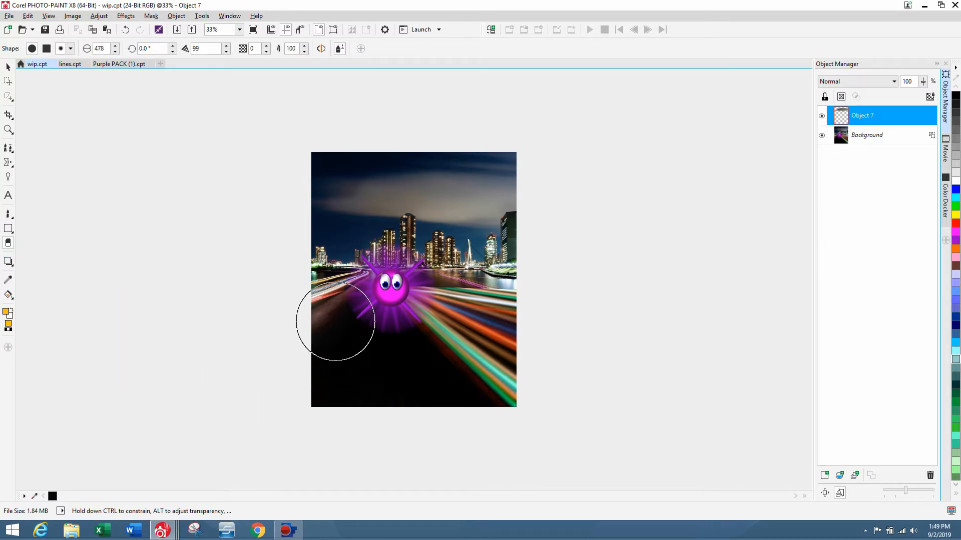
left_click_drag(287, 171, 369, 155)
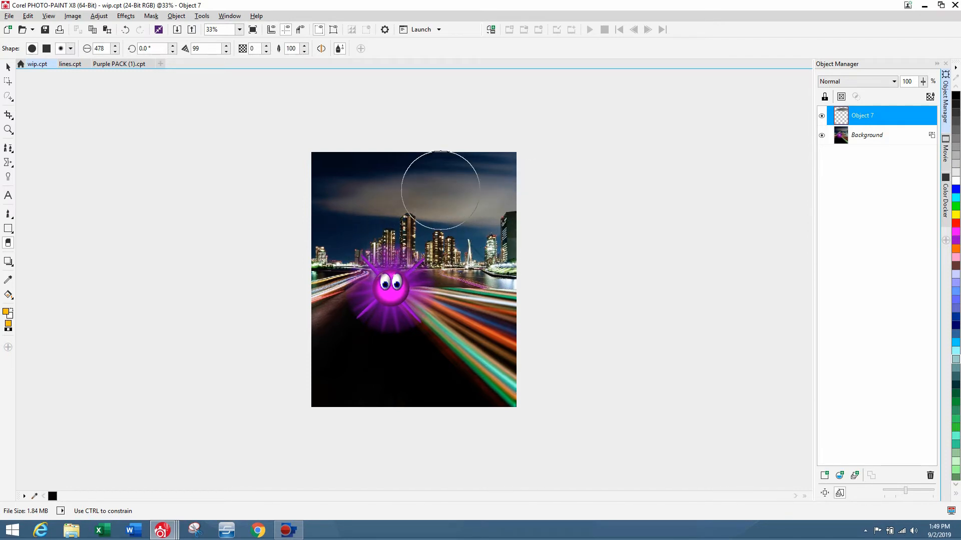
left_click_drag(434, 217, 436, 220)
key("ctrl+z")
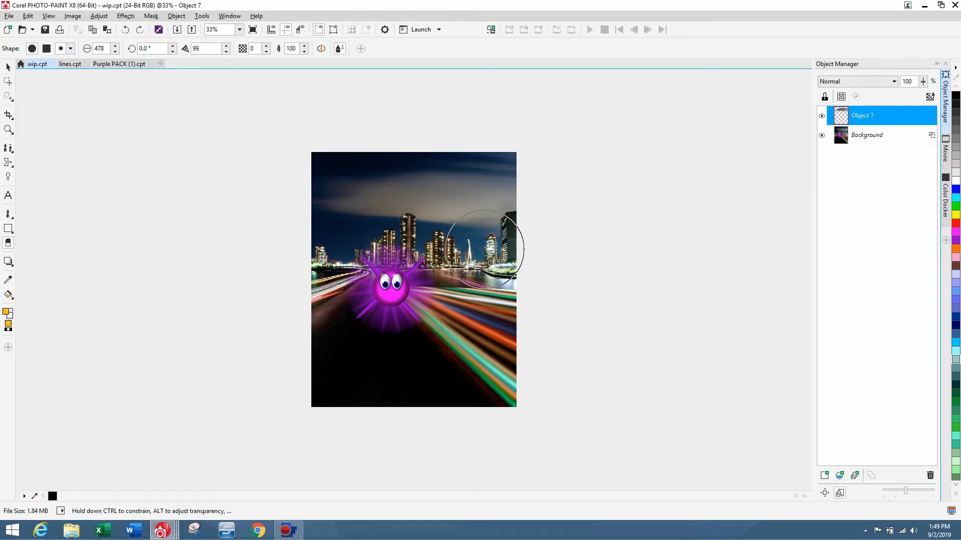
left_click_drag(514, 223, 519, 221)
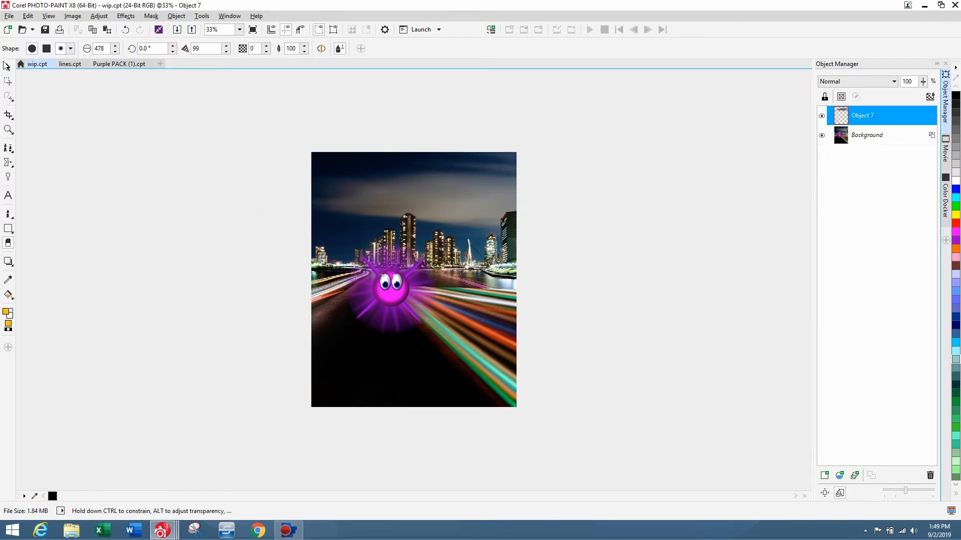
Step: Duplicate the cloud object and erase parts of the copy around its edges with the same 478-size soft Eraser
left_click(8, 66)
key("ctrl+d")
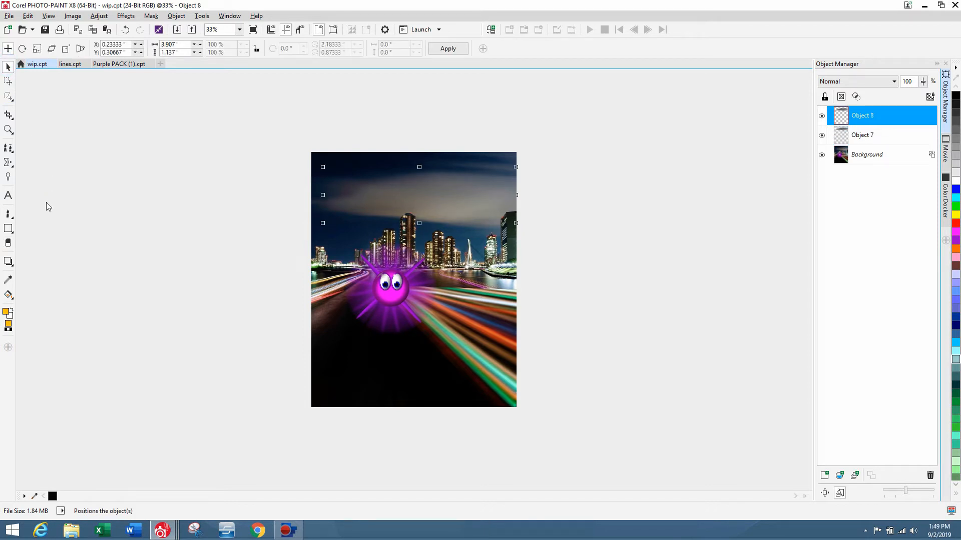
left_click(7, 243)
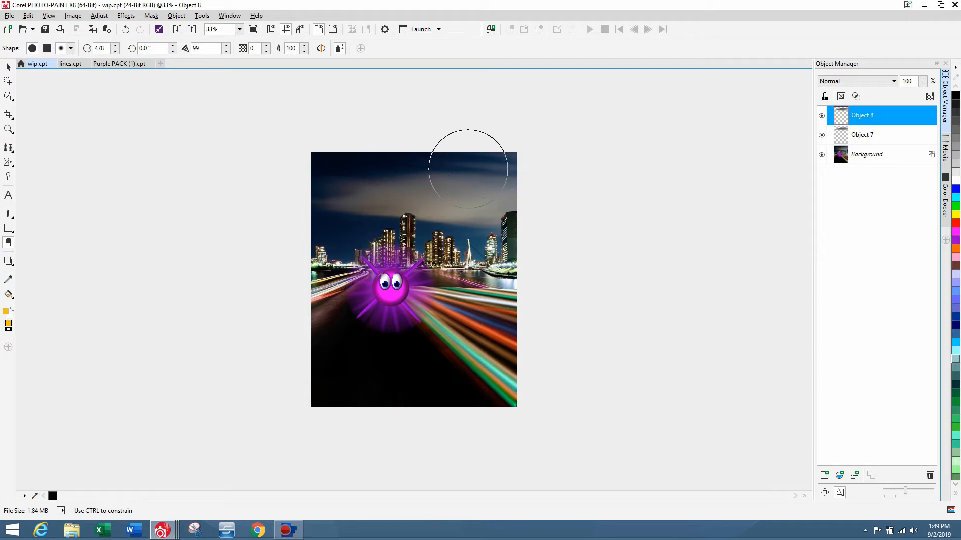
left_click(406, 173)
left_click(518, 226)
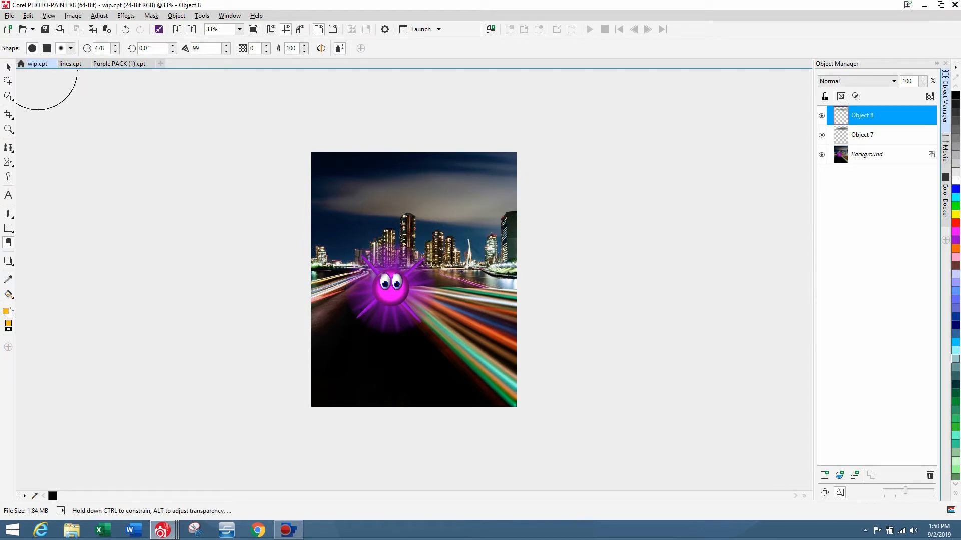
Step: Select both cloud objects together and combine them with the background
left_click(8, 67)
left_click_drag(202, 113, 671, 394)
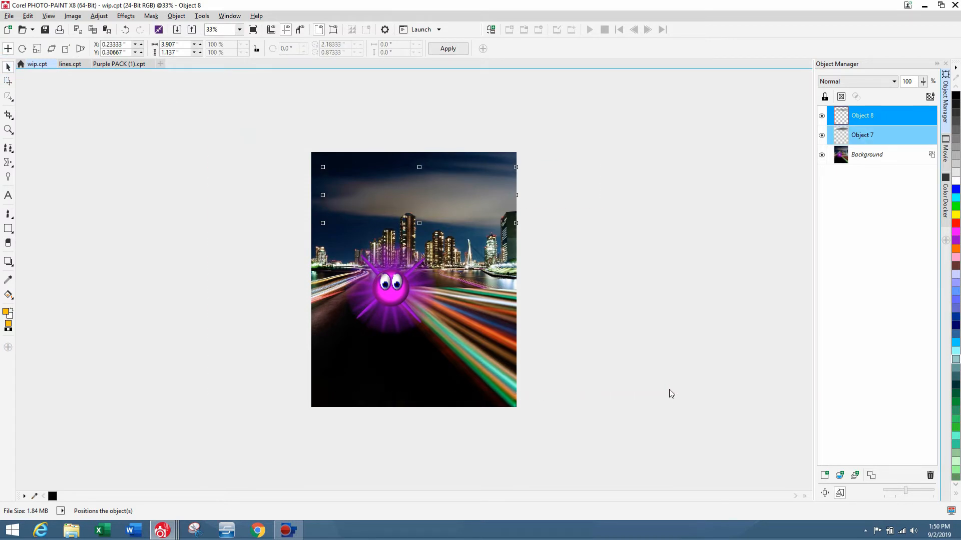
key("ctrl+shift+Down")
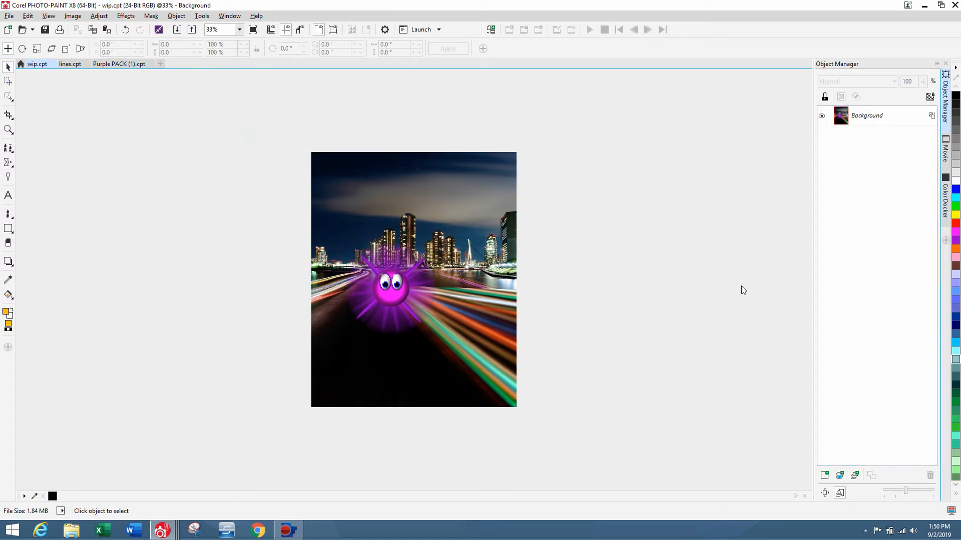
Step: Resample the image to a height of 800 pixels, keeping the aspect ratio
scroll(285, 233, "up", 1)
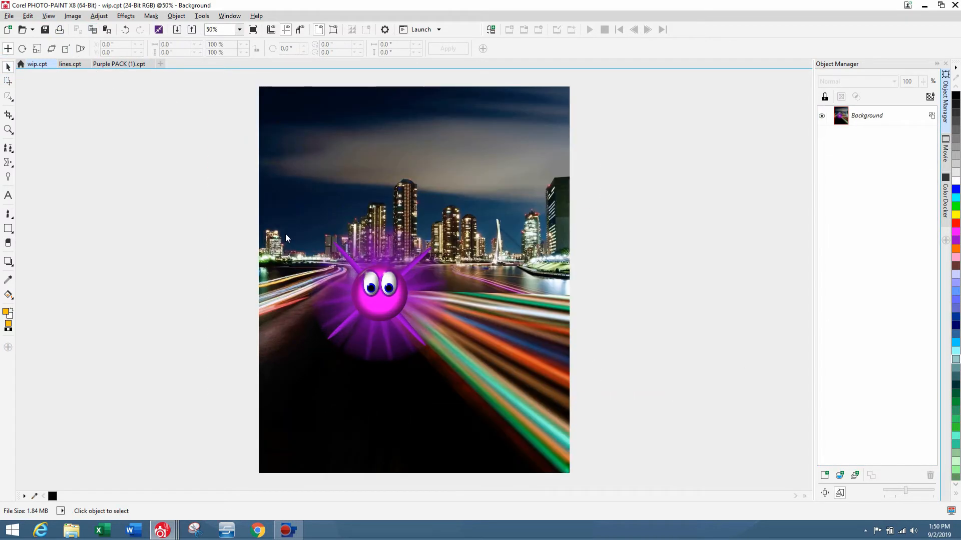
left_click(69, 18)
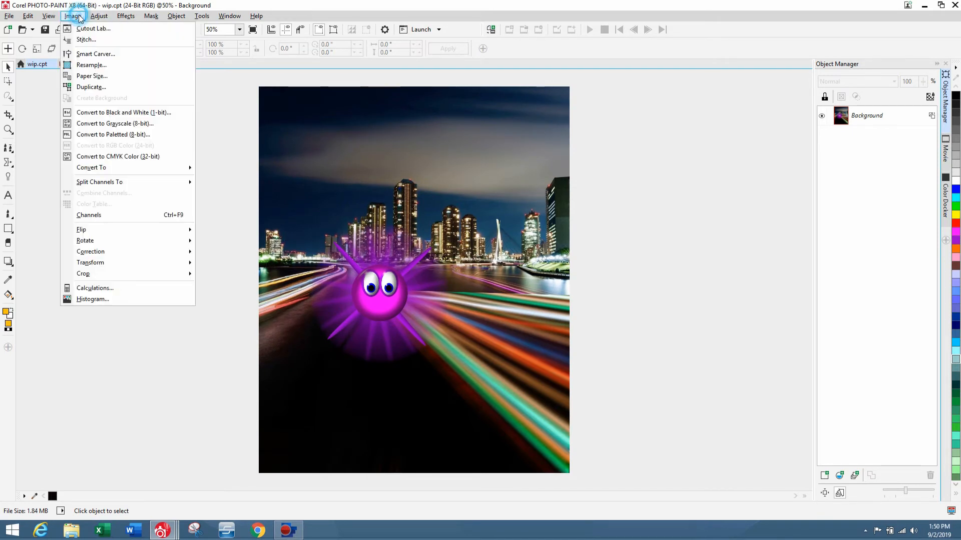
left_click(112, 65)
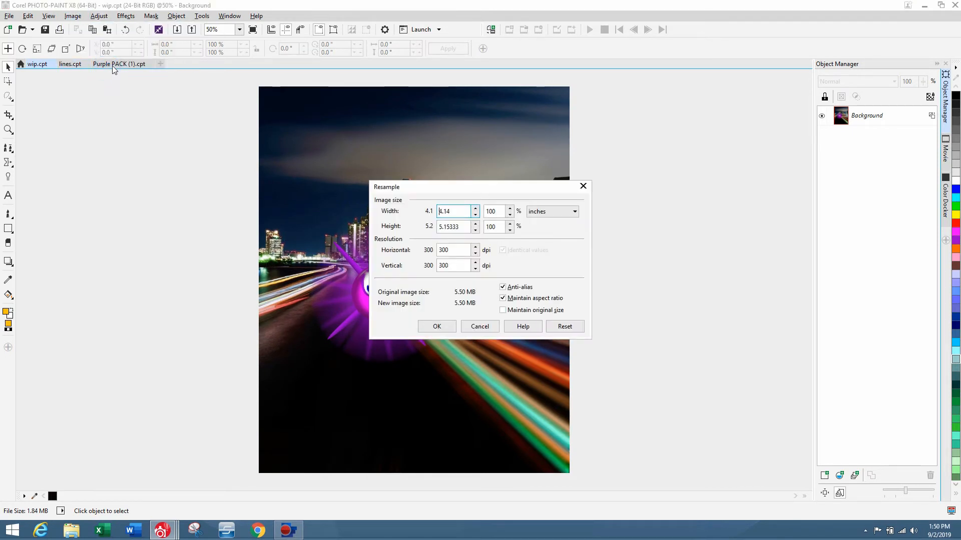
left_click(570, 211)
left_click(531, 248)
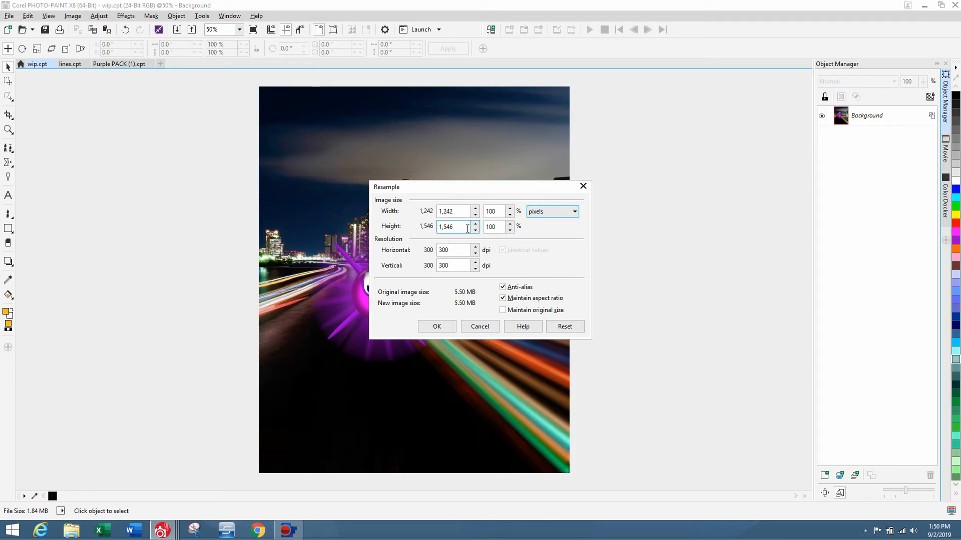
left_click_drag(467, 229, 422, 225)
type("800")
left_click(442, 327)
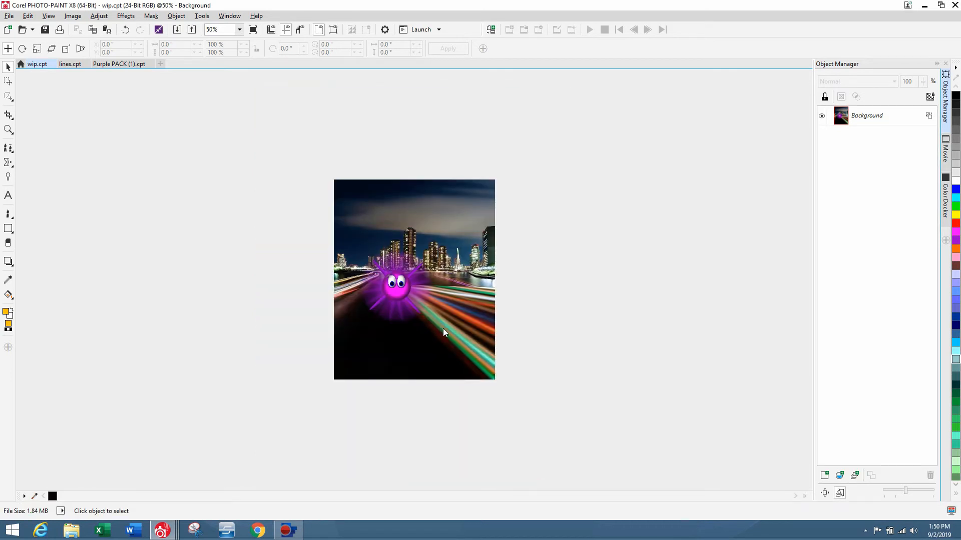
Step: Add the text MISTER PURPLE across the clouds above the skyline
scroll(428, 333, "up", 2)
left_click(8, 195)
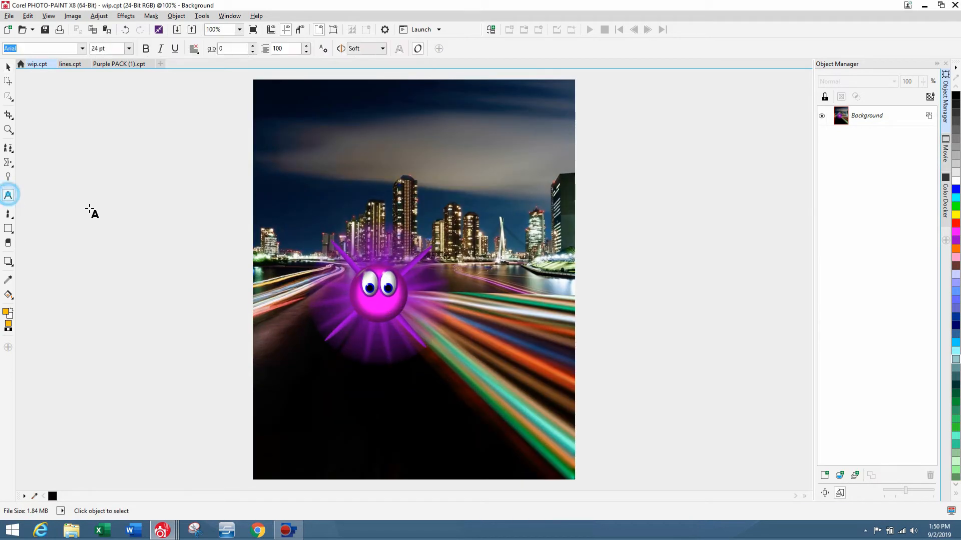
left_click(279, 186)
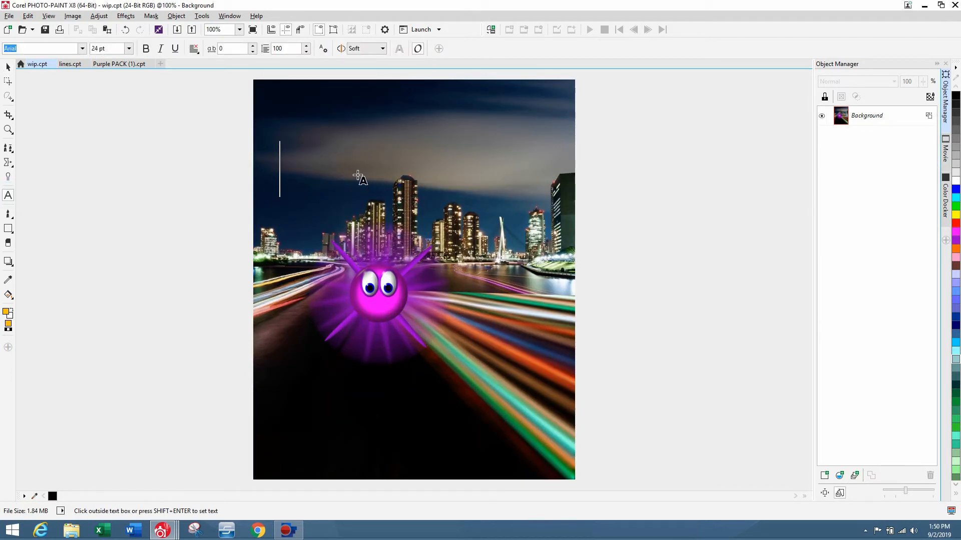
type("MIS")
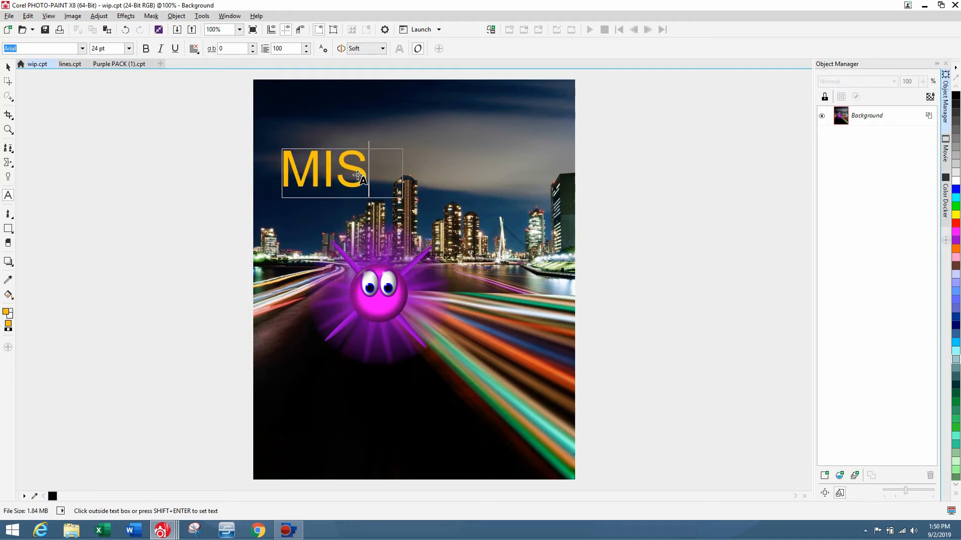
type("TER PURPLE")
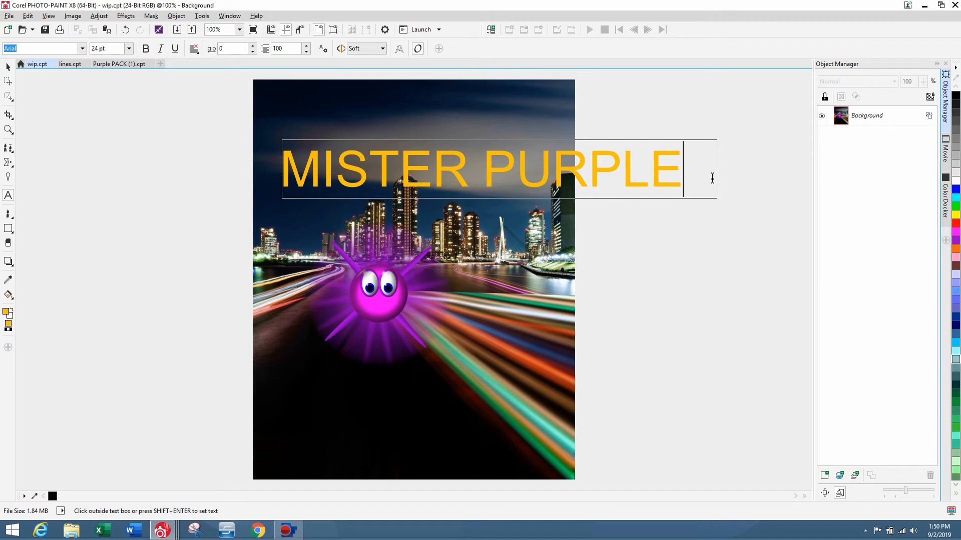
Step: Format the whole MISTER PURPLE text as white, 18 pt, Showcard Gothic
left_click_drag(710, 176, 210, 170)
left_click(956, 181)
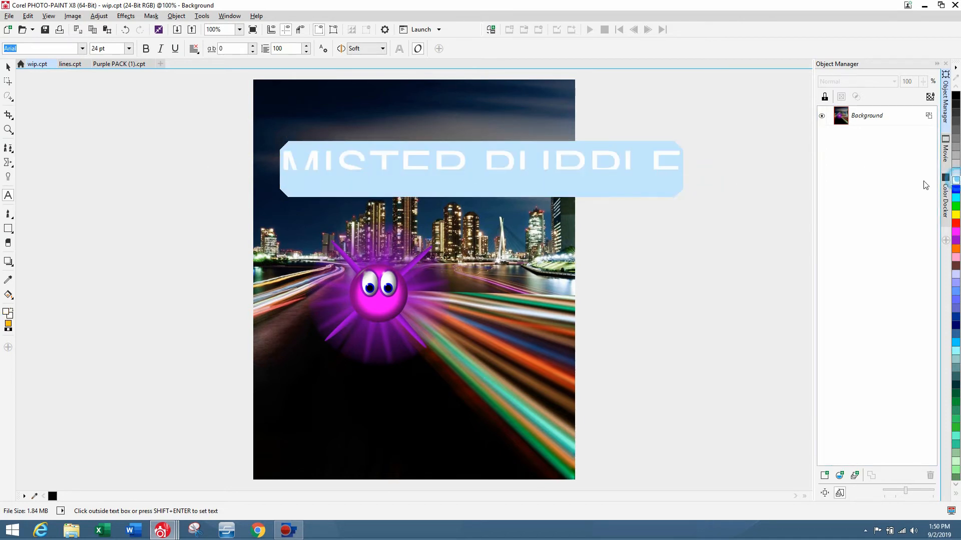
left_click(128, 48)
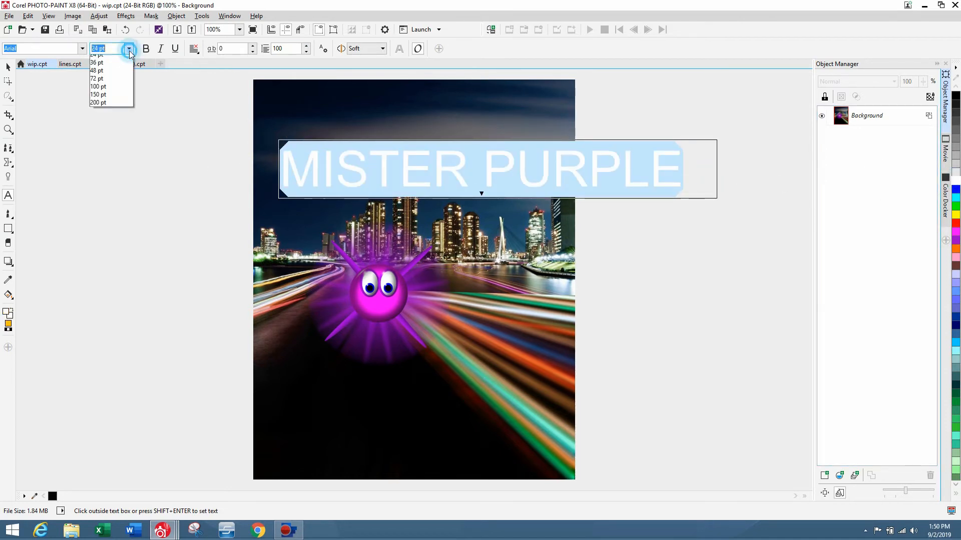
left_click(104, 132)
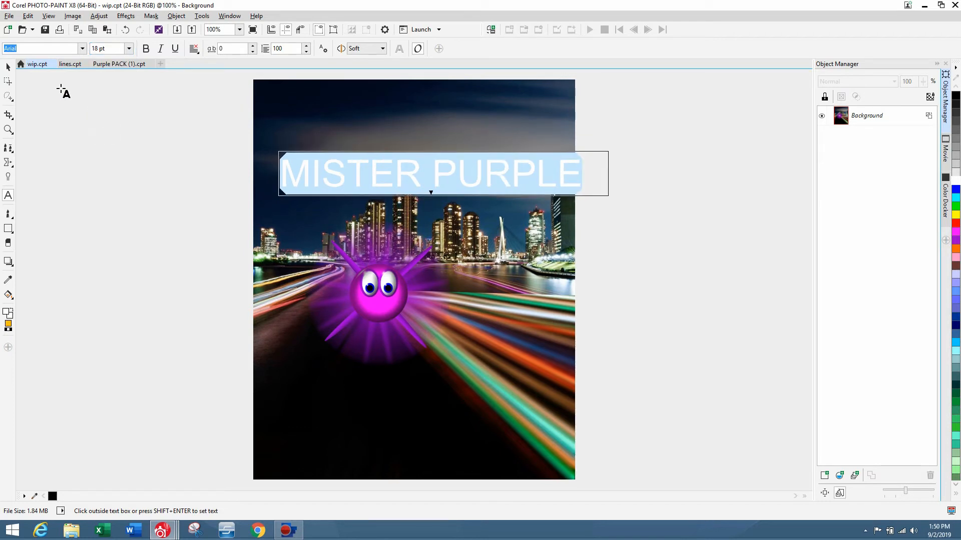
left_click(82, 48)
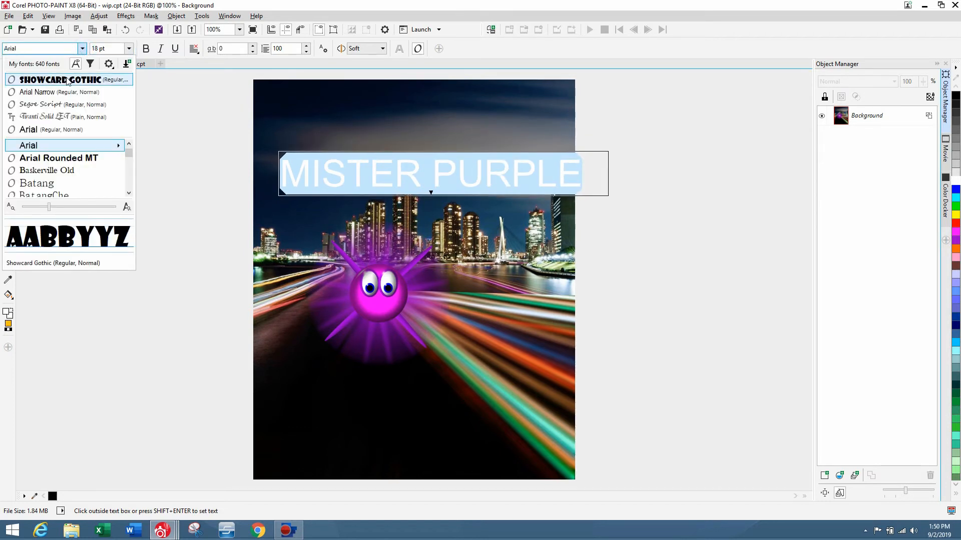
left_click(66, 78)
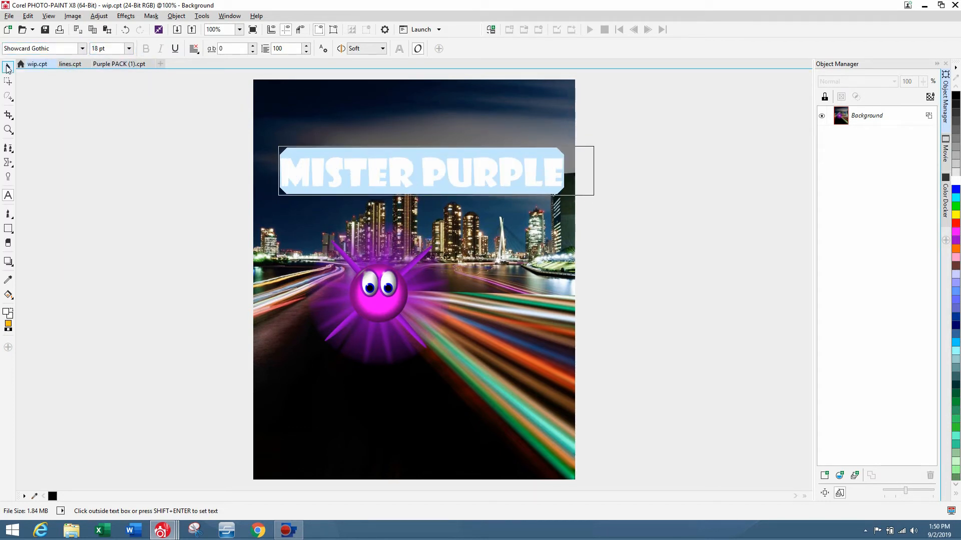
Step: Move the title up into the dark sky above the clouds, to about X 0.15, Y 0.107 inches, and deselect it
left_click(7, 68)
left_click_drag(506, 175, 501, 111)
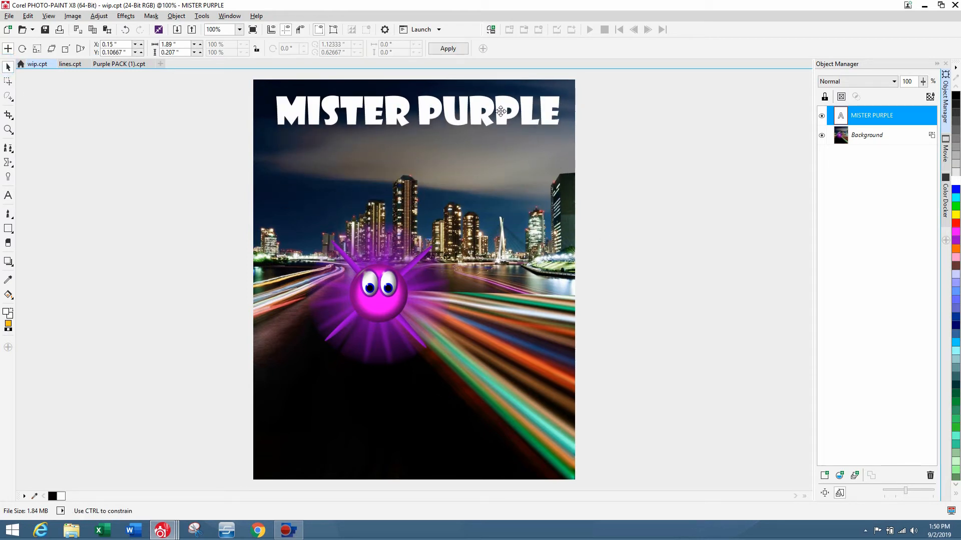
left_click(658, 163)
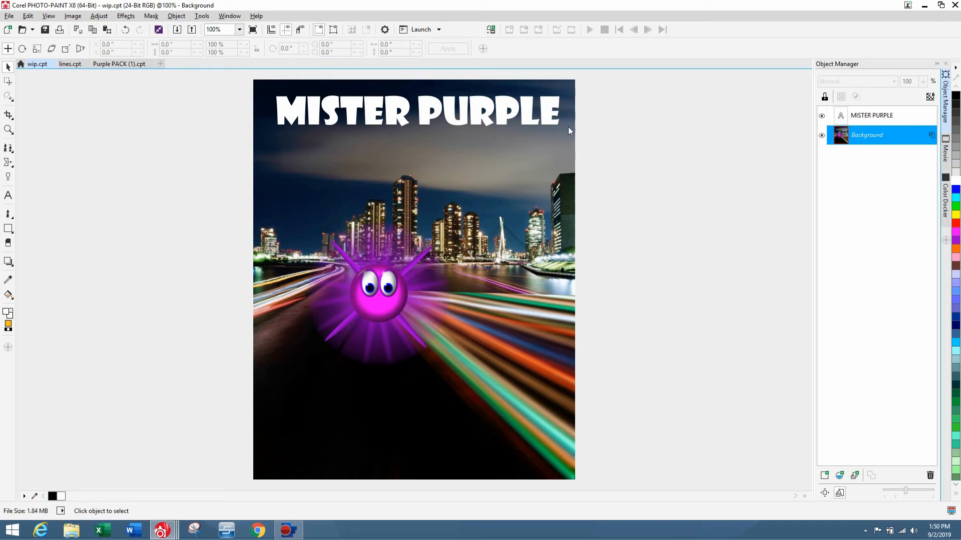
Step: Create a mask from the MISTER PURPLE title's lettering and make the background the active object
left_click(506, 102)
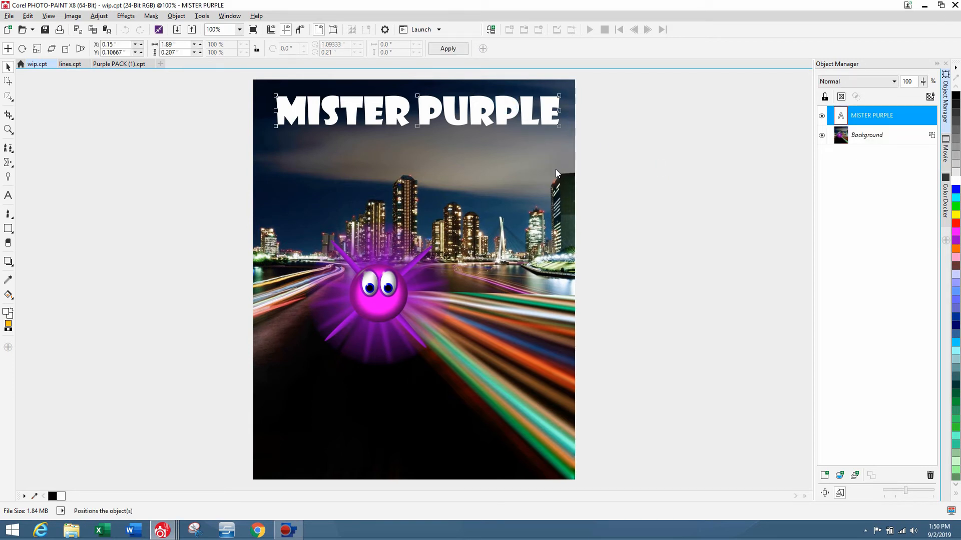
key("ctrl+m")
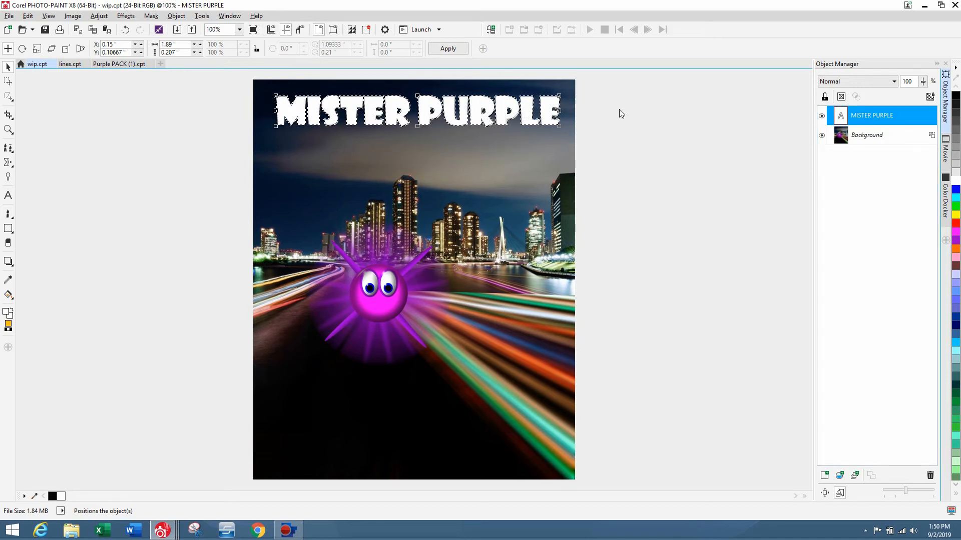
left_click(869, 136)
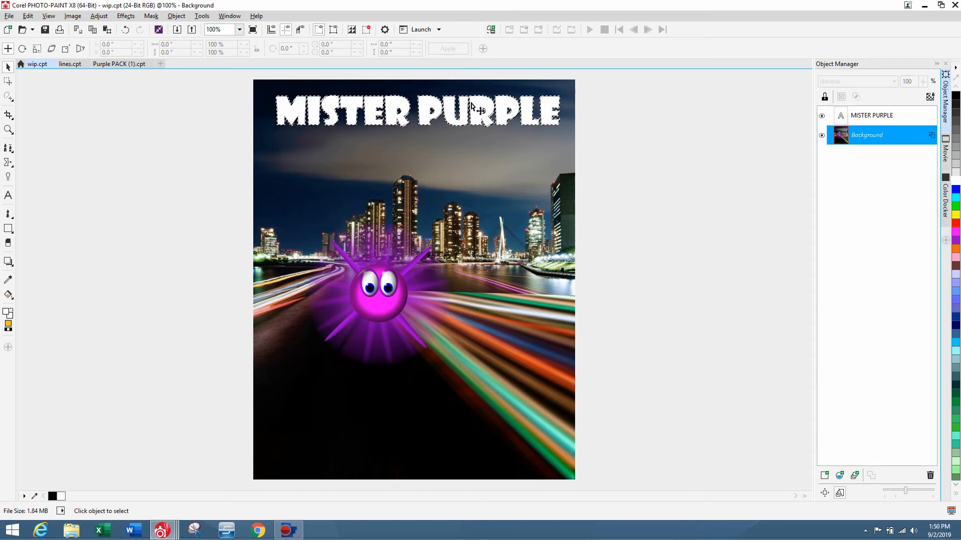
Step: Copy the masked lettering area of the background into a new object and remove the mask
key("ctrl+Up")
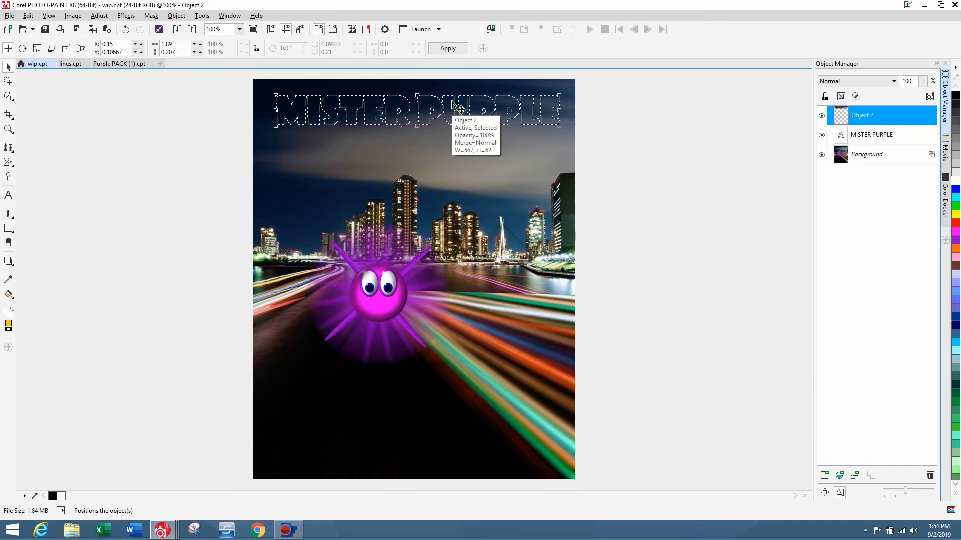
key("ctrl+shift+r")
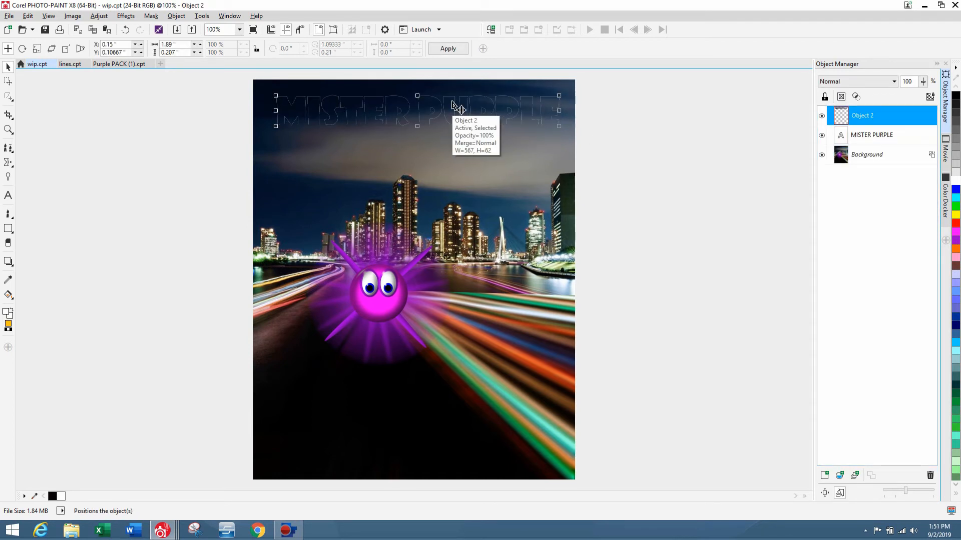
Step: Nudge the white MISTER PURPLE text object one step right and one step down, to X 0.15333, Y 0.11 inches
left_click(880, 136)
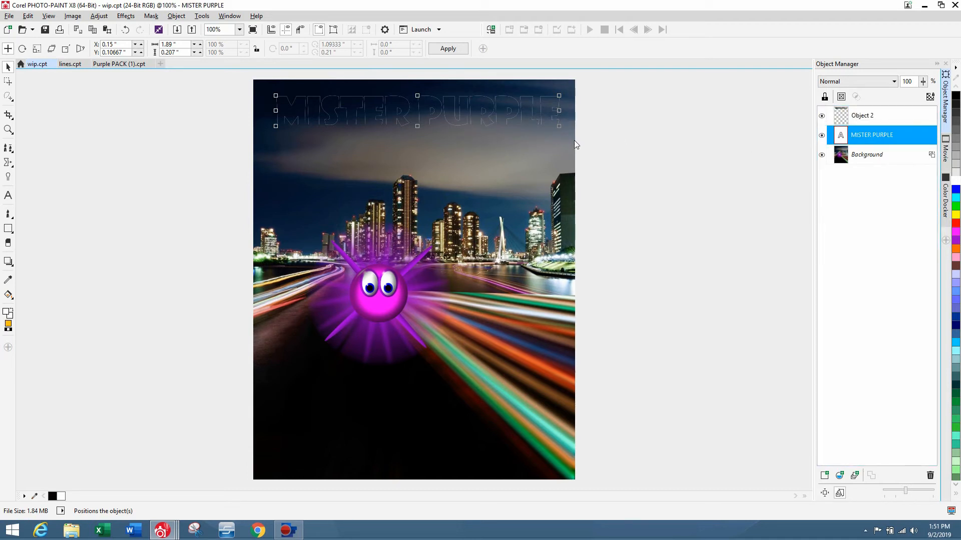
key("Right")
key("Down")
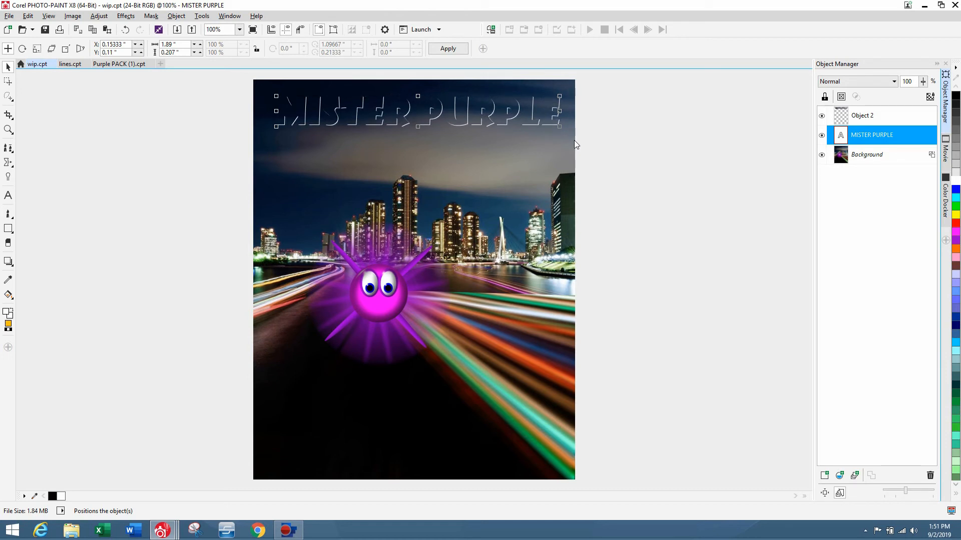
Step: Lighten the copied background lettering with the Brightness/Contrast/Intensity adjustment, using brightness 10, contrast -1 and intensity -1
left_click(878, 120)
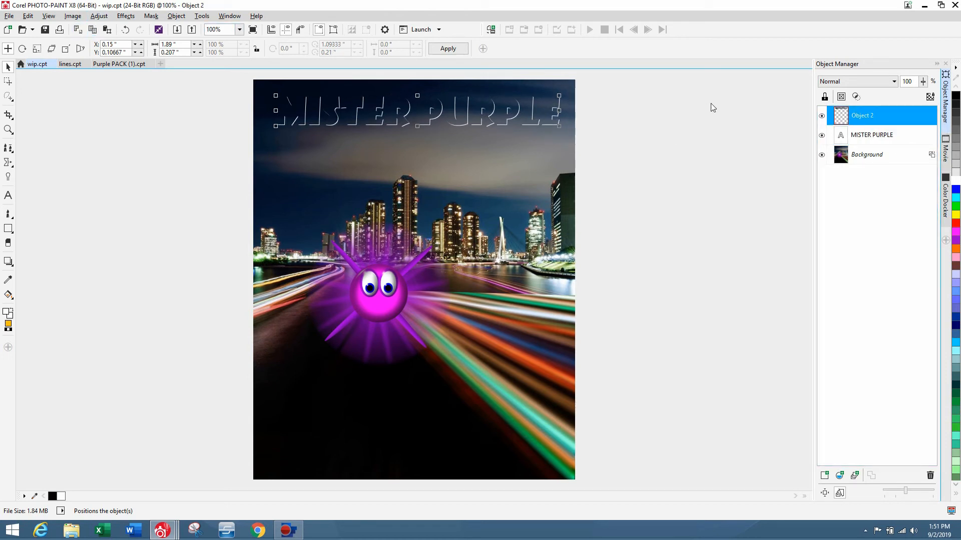
left_click(98, 16)
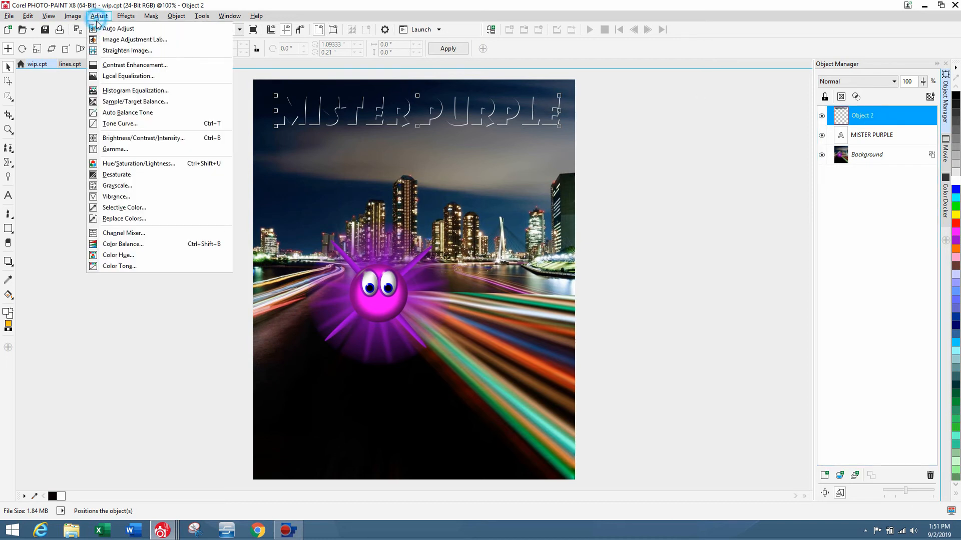
left_click(117, 137)
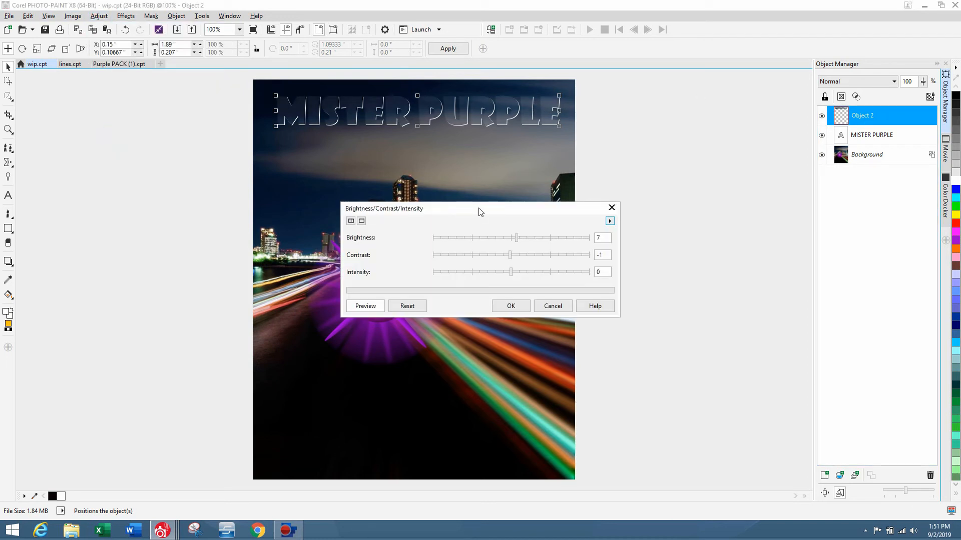
left_click_drag(481, 210, 654, 252)
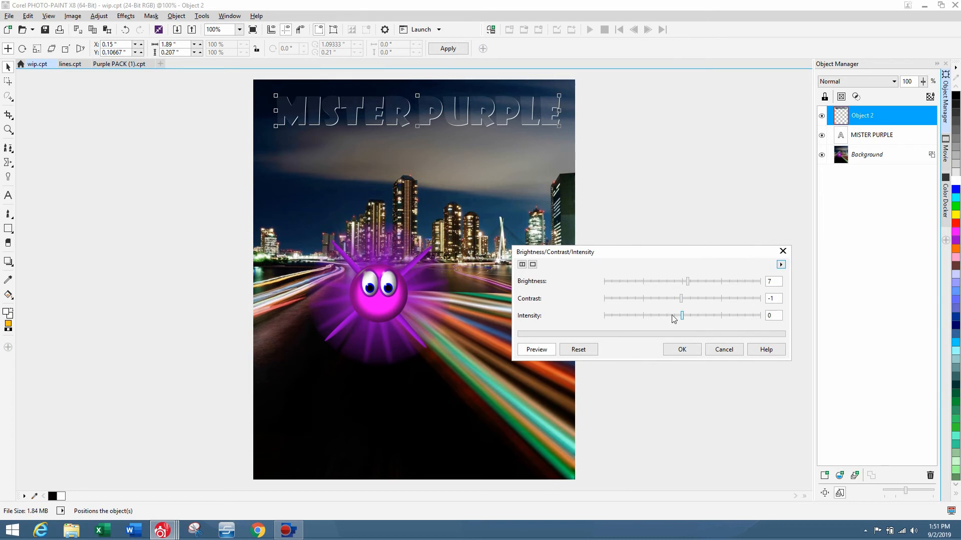
left_click_drag(687, 281, 682, 282)
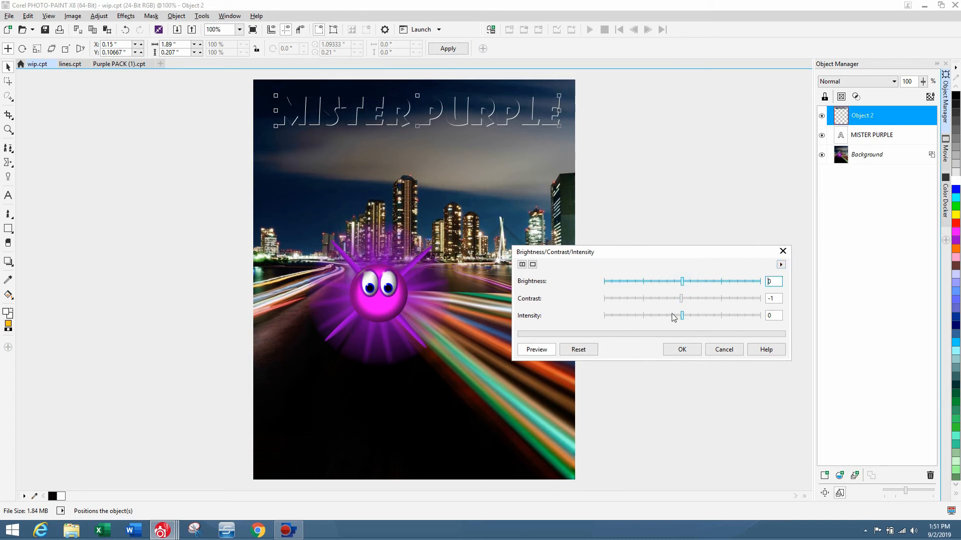
left_click_drag(672, 314, 604, 314)
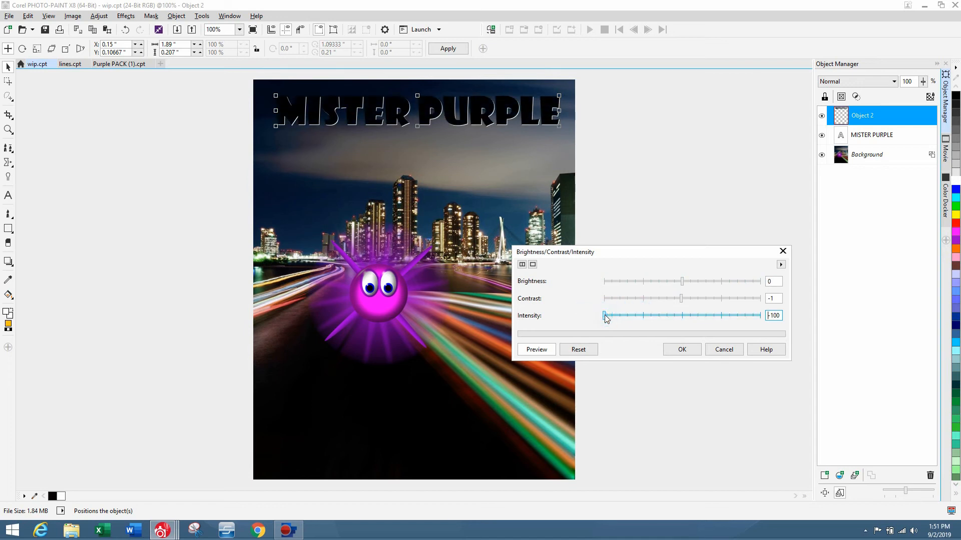
left_click(682, 318)
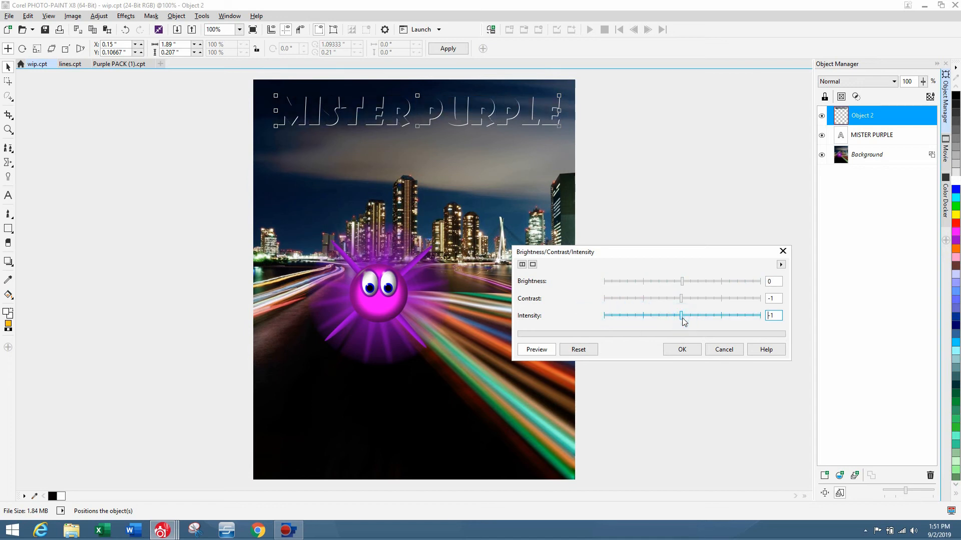
left_click(686, 282)
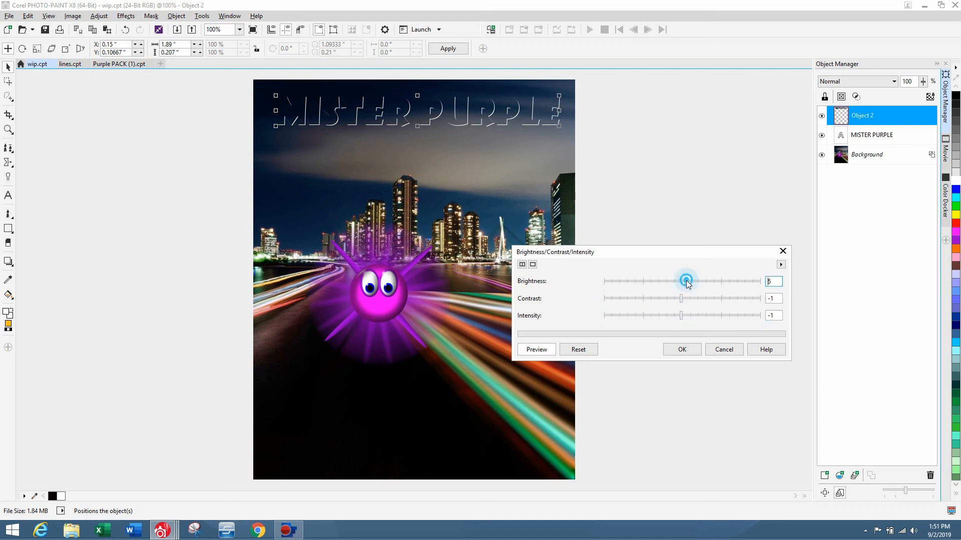
left_click(693, 283)
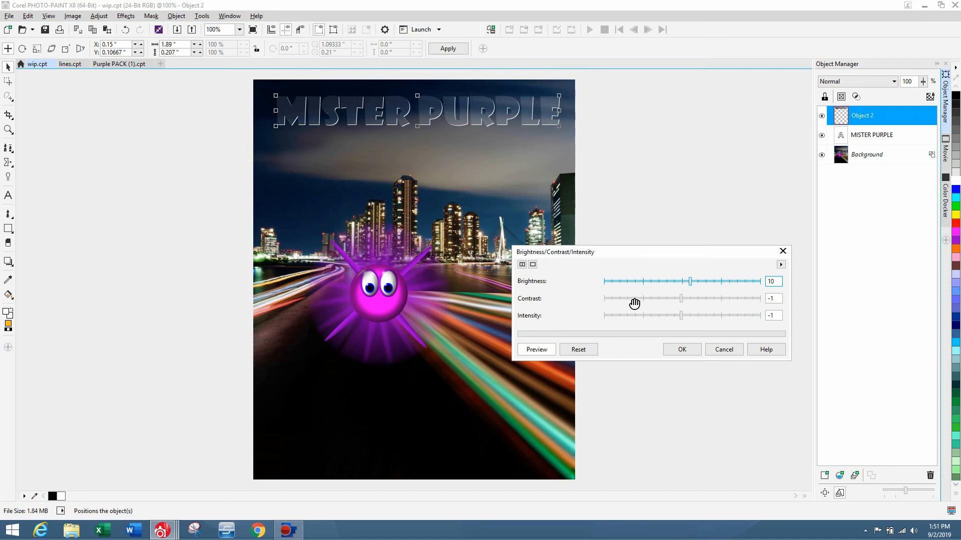
left_click(675, 350)
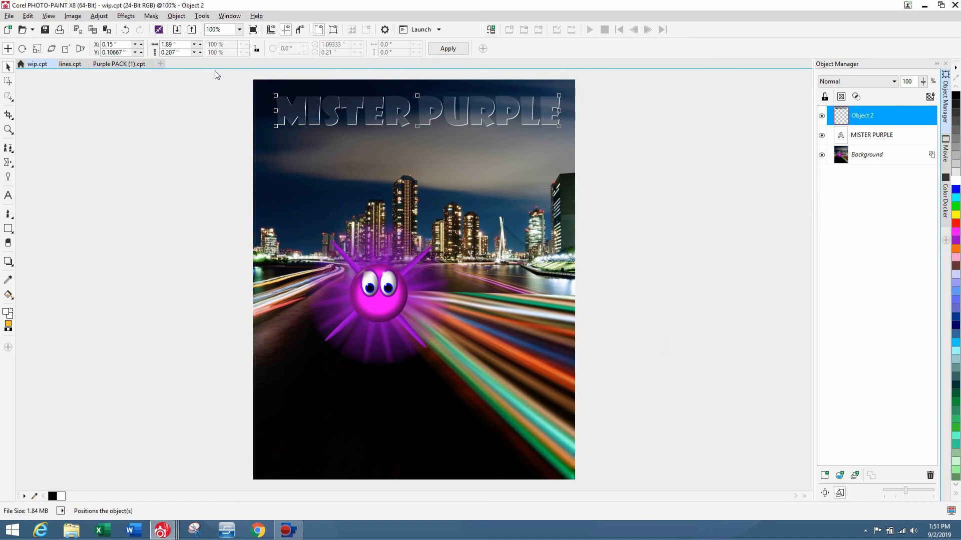
Step: Select both the copied lettering and the MISTER PURPLE text object and combine them with the background
left_click_drag(225, 71, 689, 243)
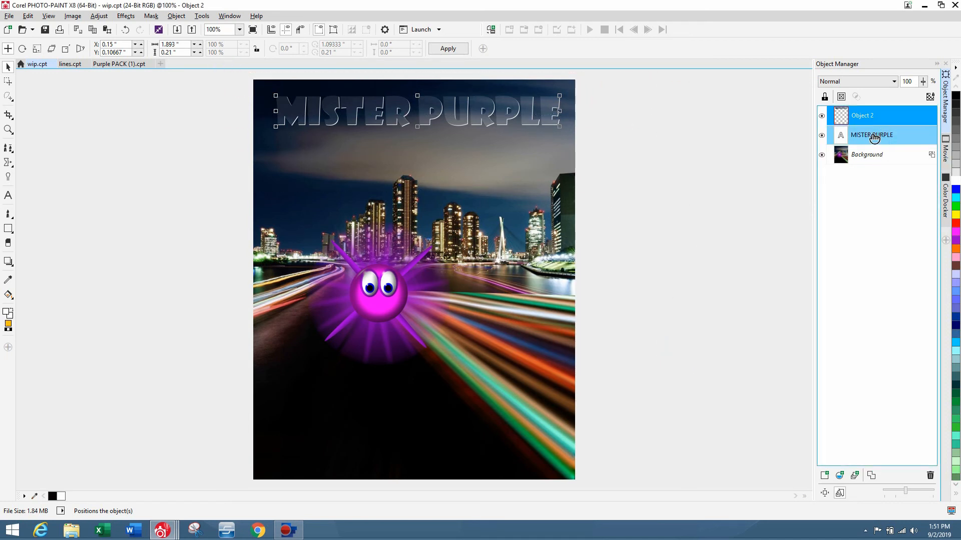
key("ctrl+Down")
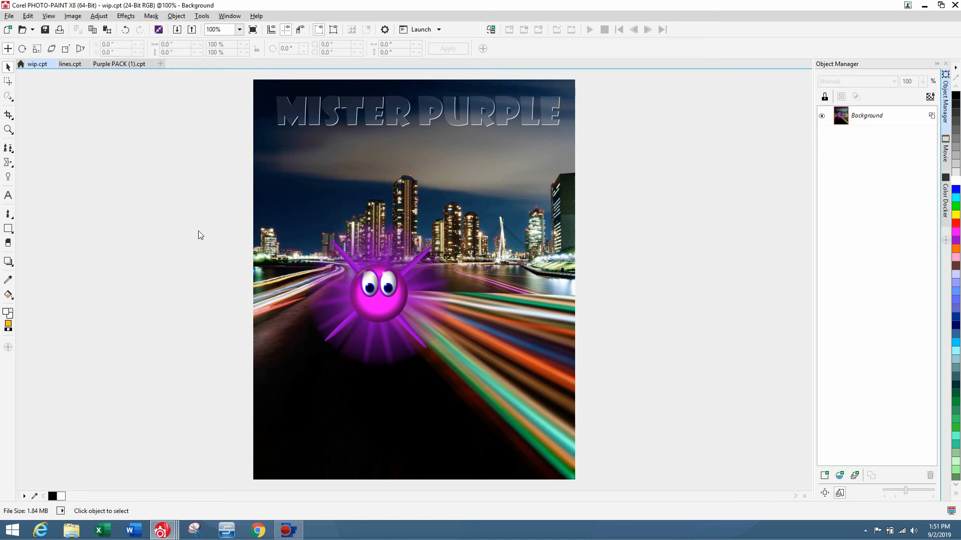